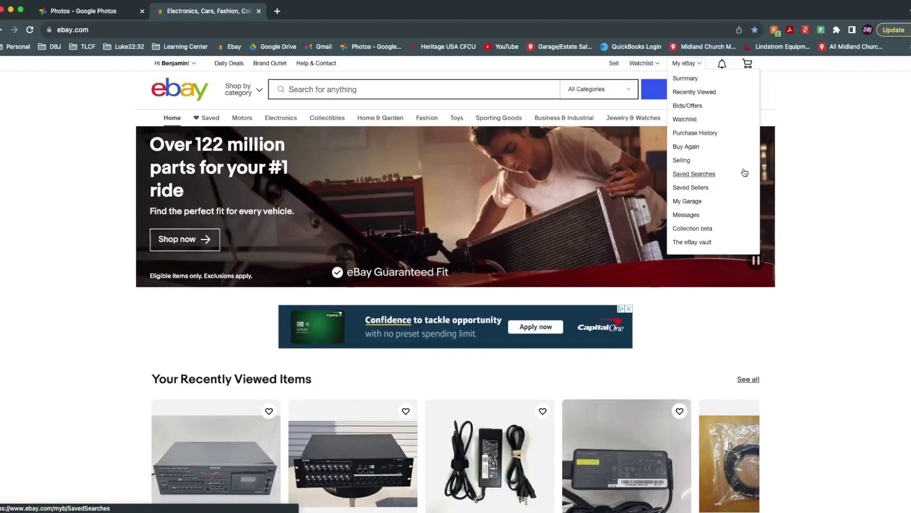
- Open the seller account's selling overview and go to the list of draft listings
left_click(745, 172)
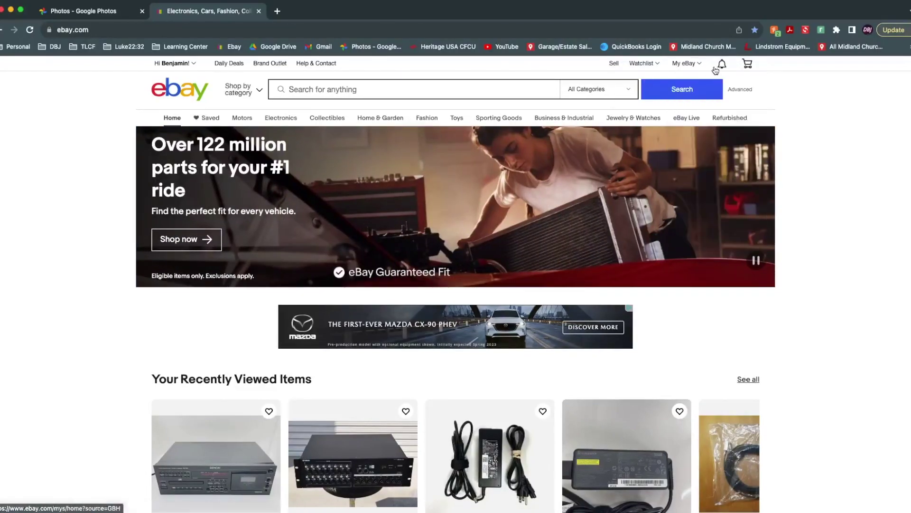
left_click(684, 161)
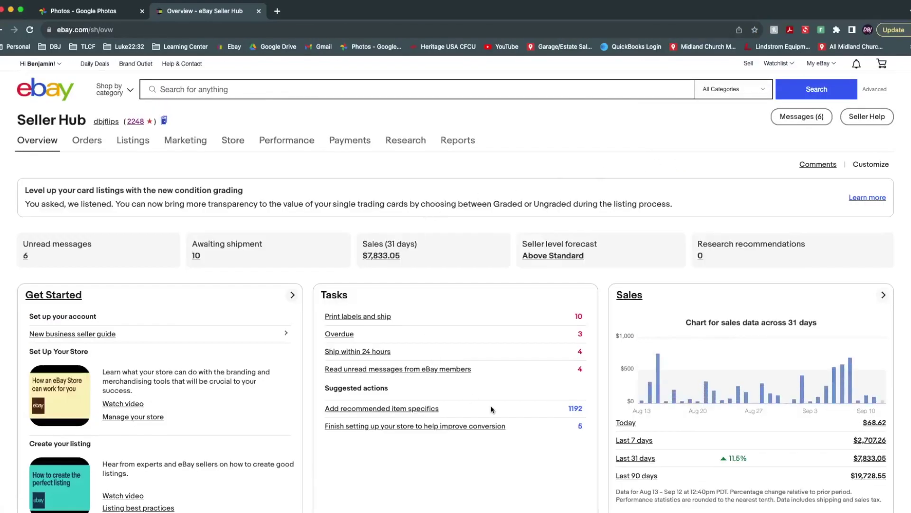
mouse_move(131, 141)
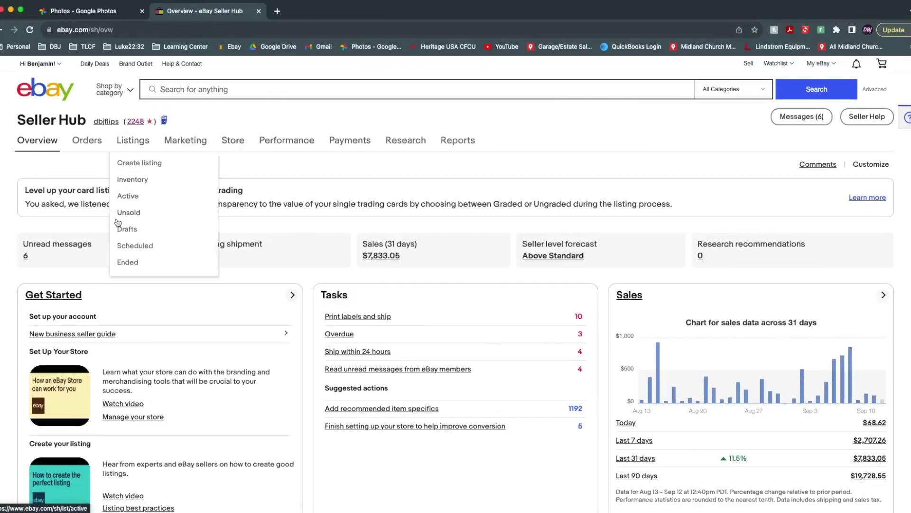
left_click(116, 219)
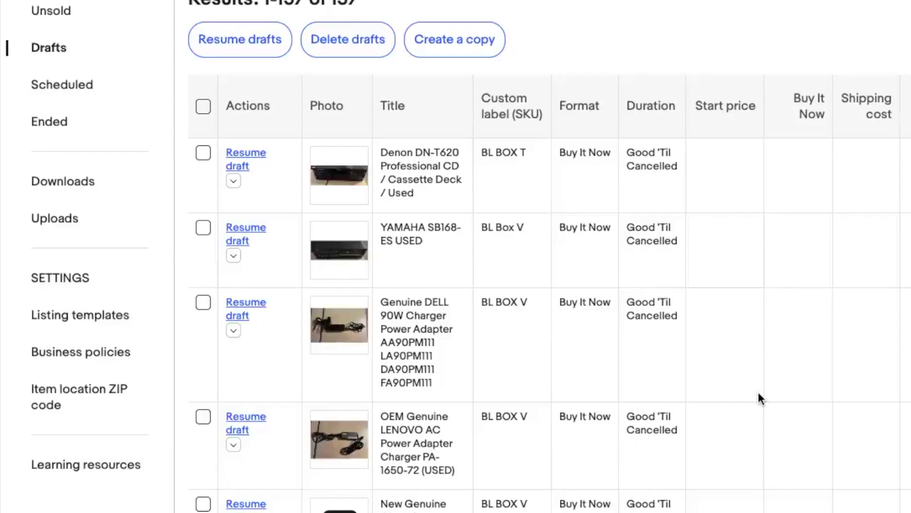
- Look through the draft listings, examining their photos, titles and custom labels
scroll(543, 359, "down", 20)
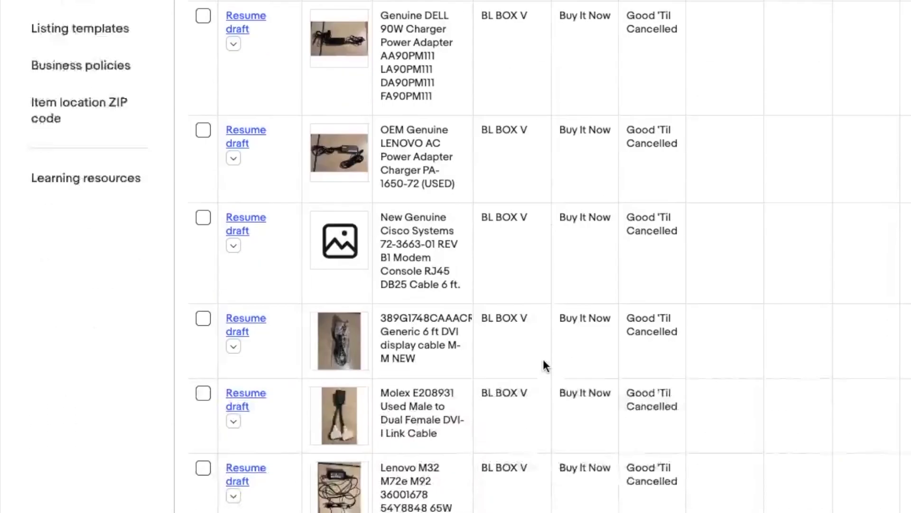
scroll(544, 364, "up", 20)
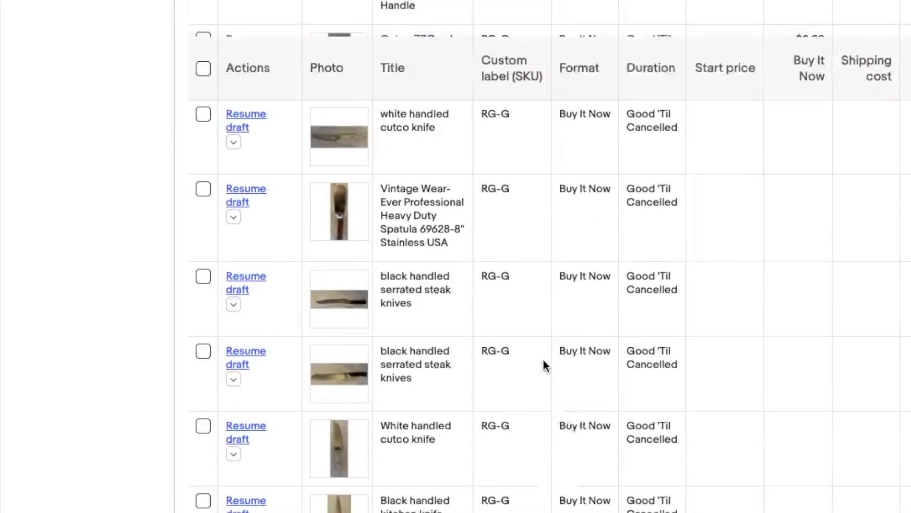
scroll(544, 365, "down", 2)
scroll(543, 359, "down", 1)
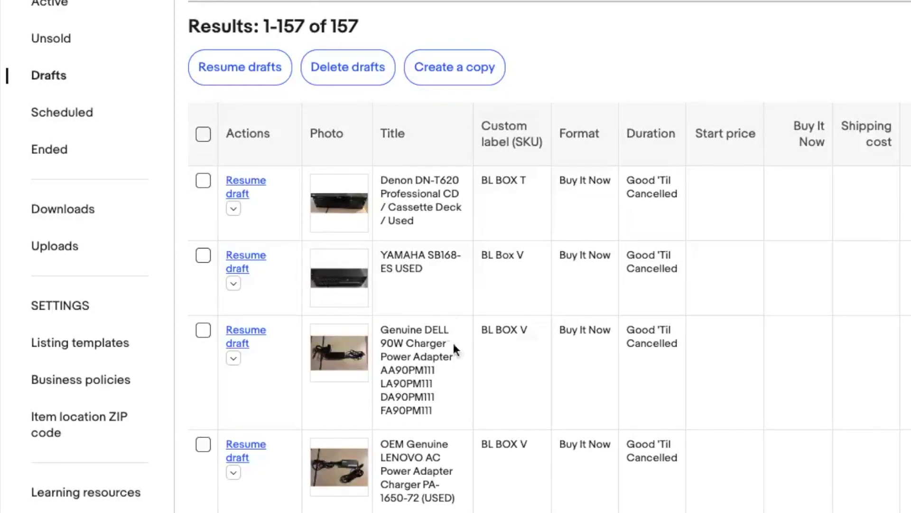
scroll(458, 401, "down", 1)
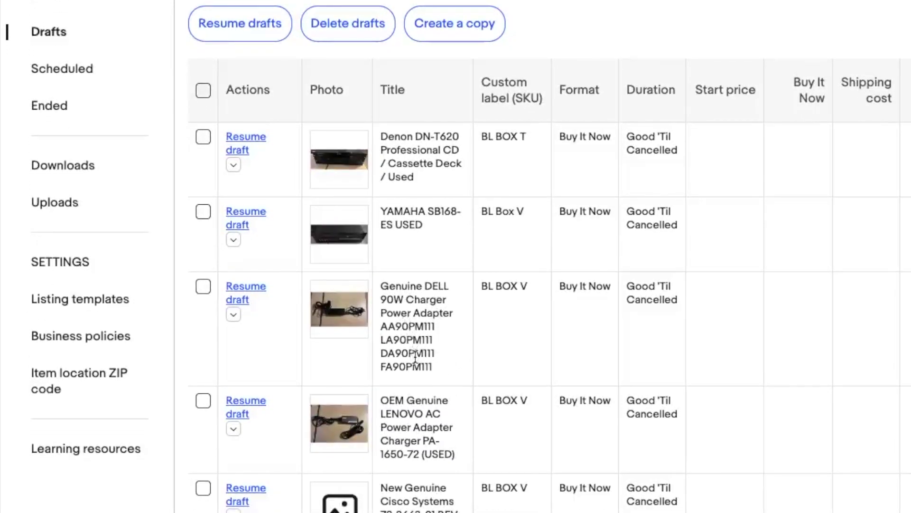
scroll(433, 383, "down", 3)
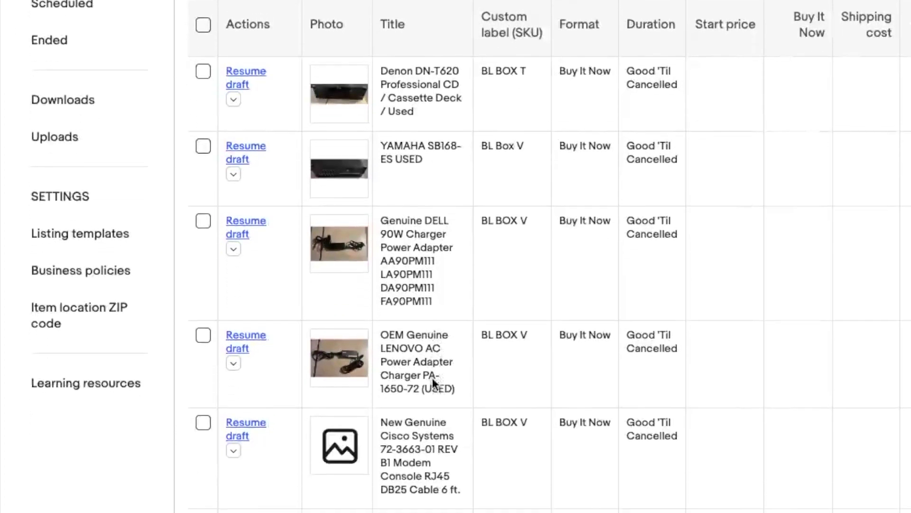
scroll(432, 377, "down", 10)
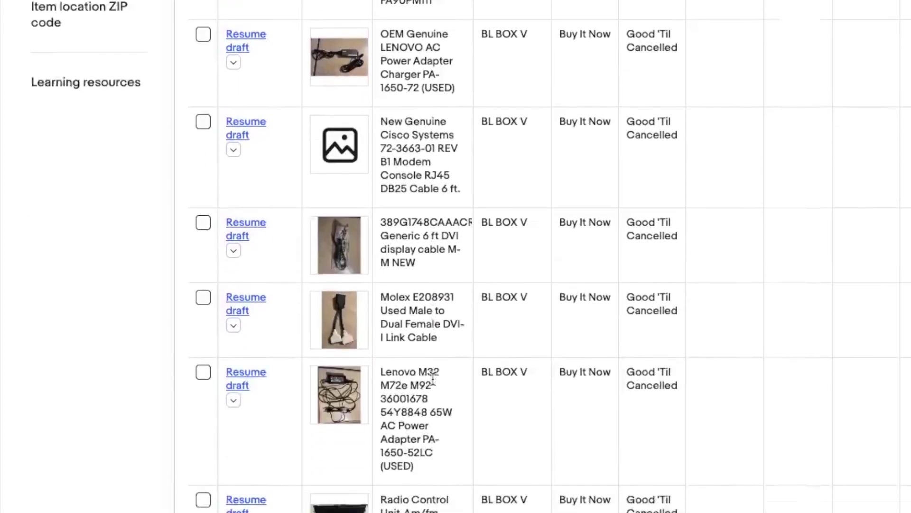
scroll(432, 377, "down", 6)
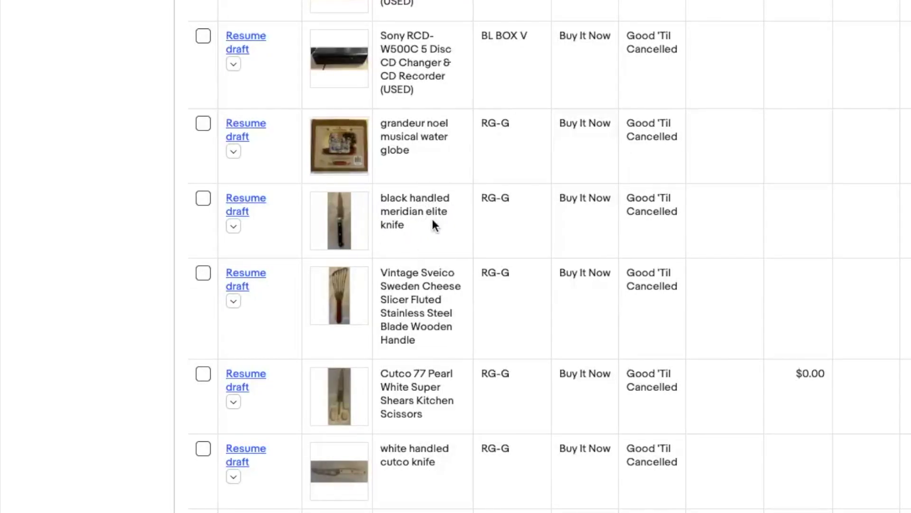
scroll(428, 223, "down", 2)
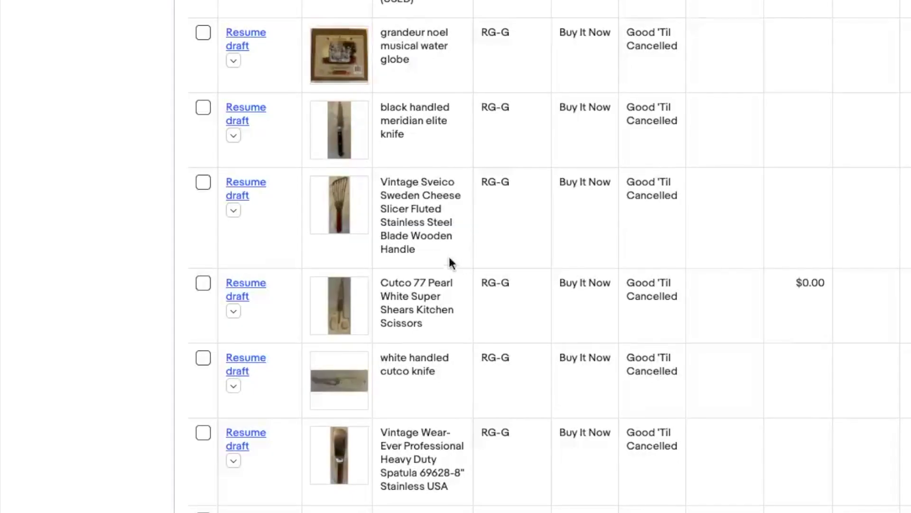
scroll(450, 263, "down", 20)
scroll(450, 264, "down", 3)
scroll(450, 261, "up", 5)
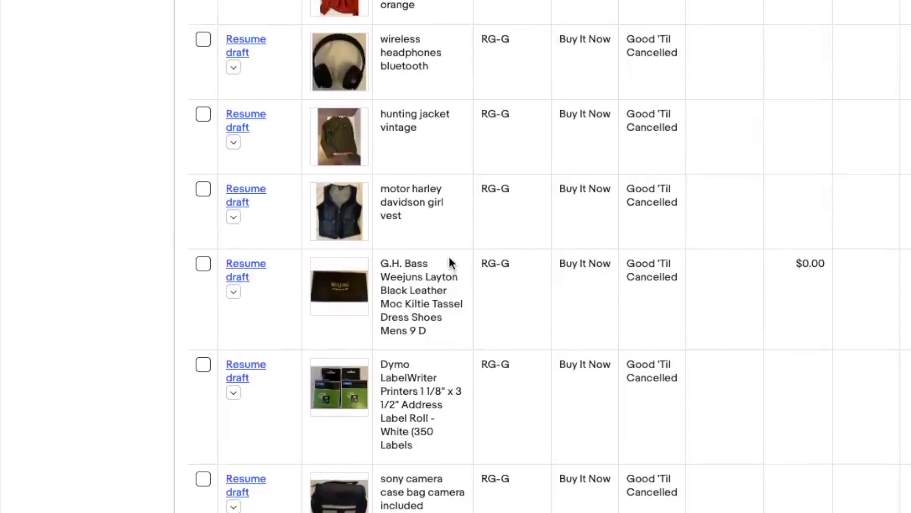
scroll(450, 264, "up", 3)
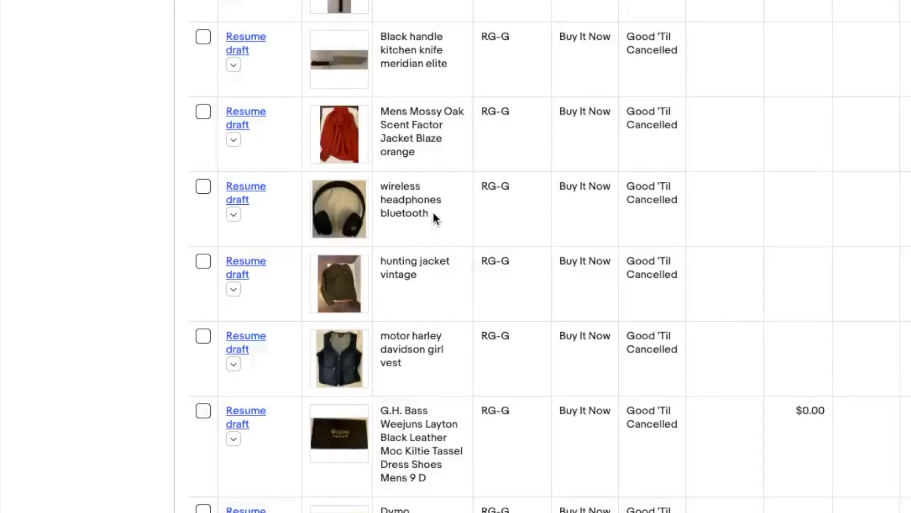
- Open the "wireless headphones bluetooth" draft, view both of its photos enlarged, and close the draft
left_click(240, 193)
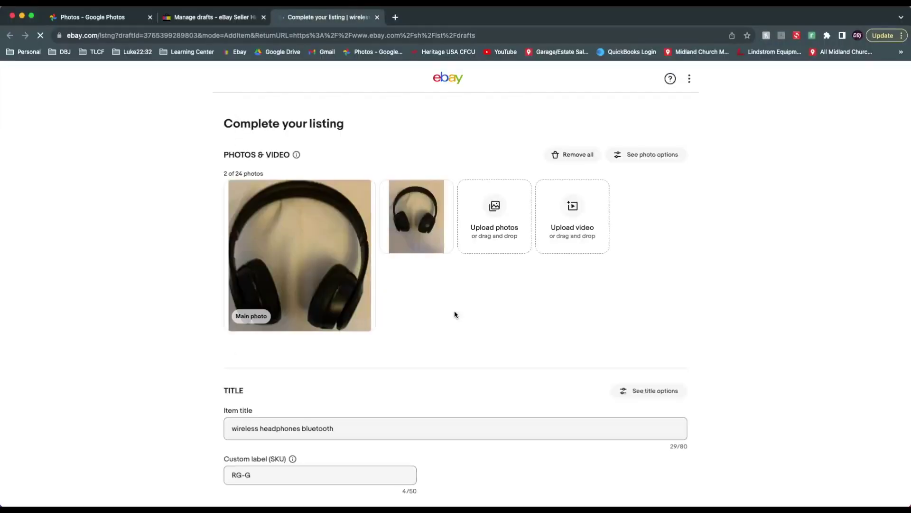
scroll(454, 315, "down", 1)
left_click(343, 266)
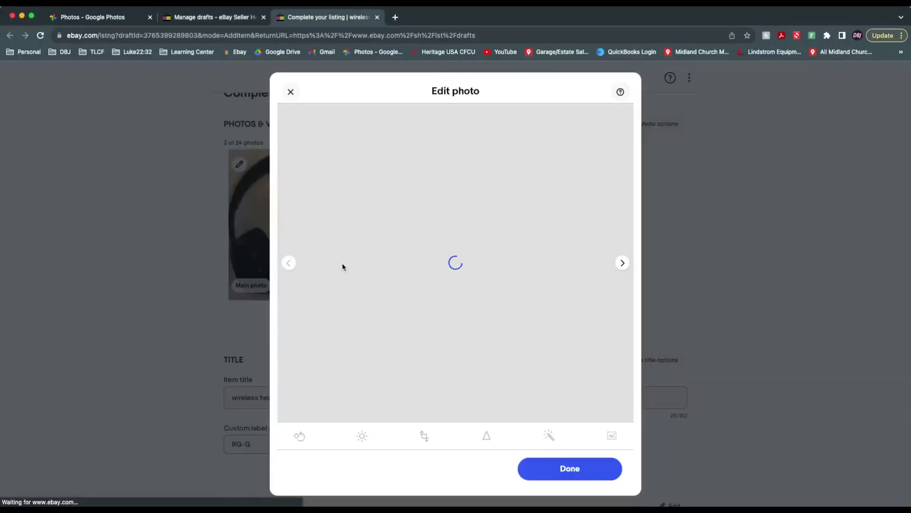
left_click(622, 263)
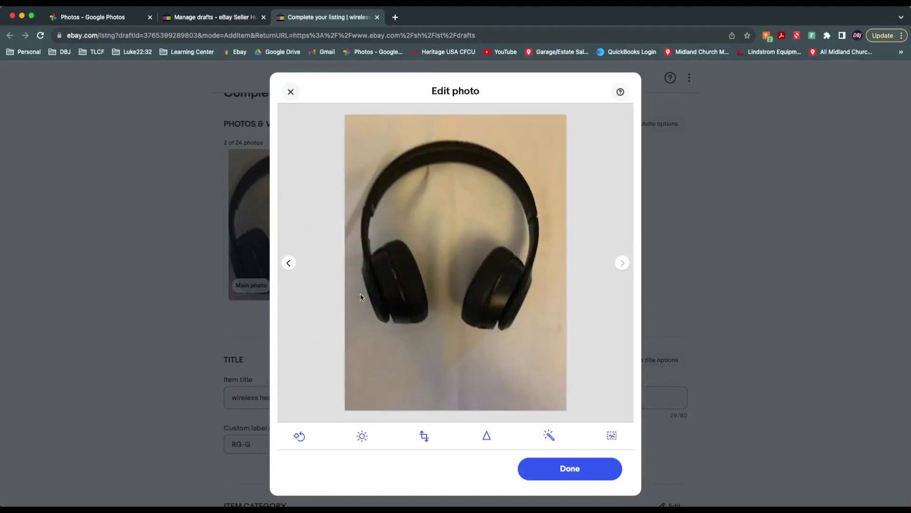
left_click(289, 262)
left_click(291, 92)
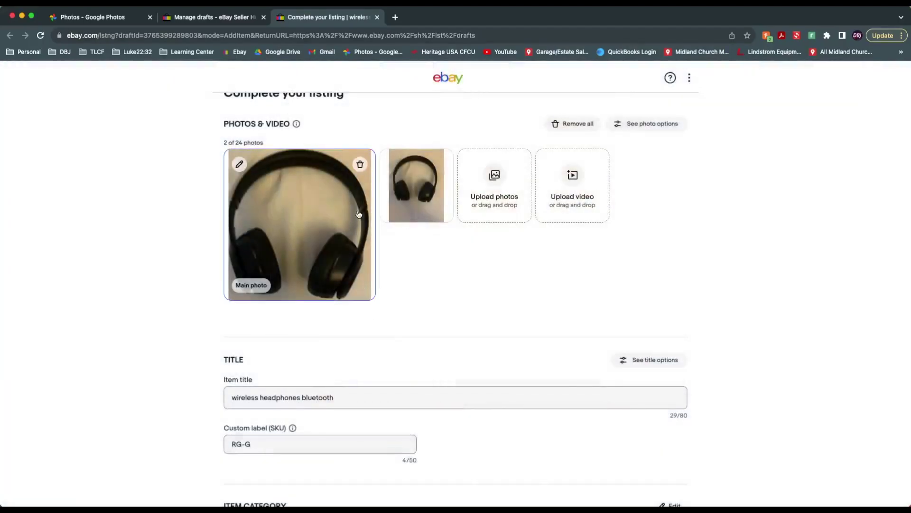
scroll(358, 214, "up", 1)
left_click(377, 17)
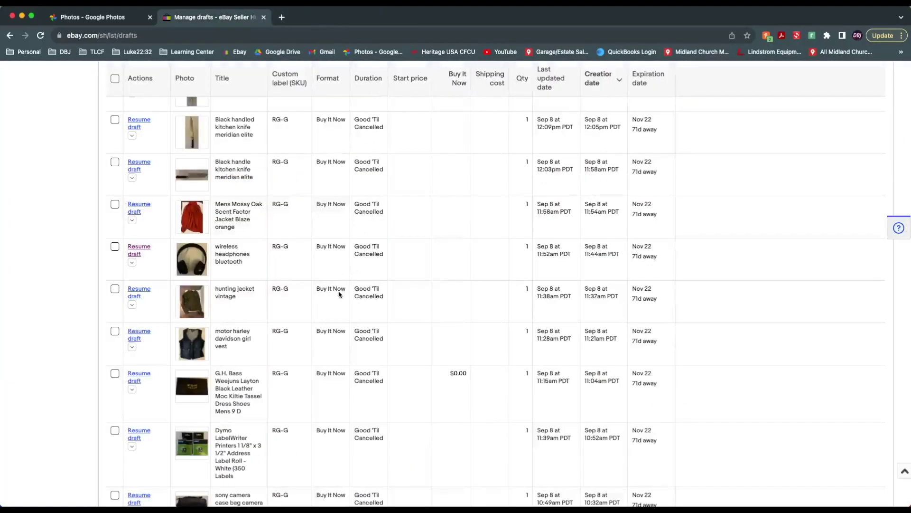
- Review the older drafts further down the list, checking their titles, custom labels and prices, and return to the newest drafts
scroll(340, 292, "down", 15)
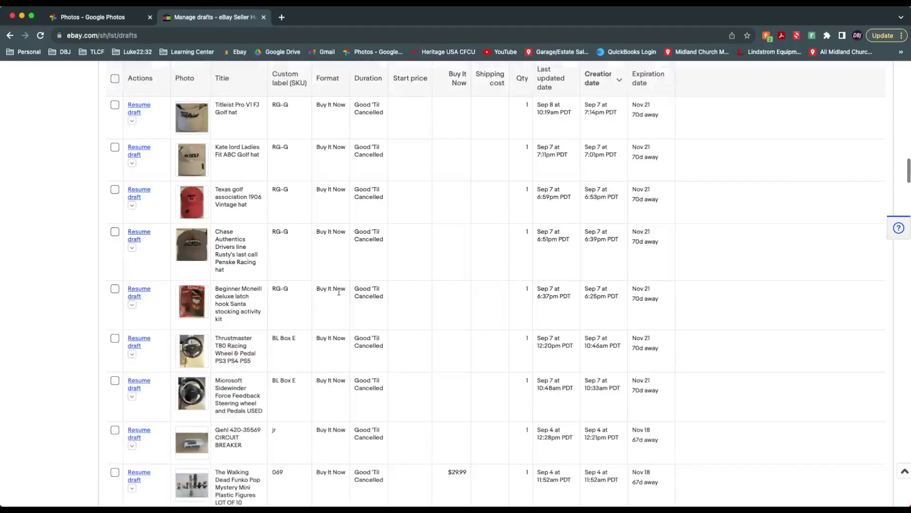
scroll(339, 292, "down", 5)
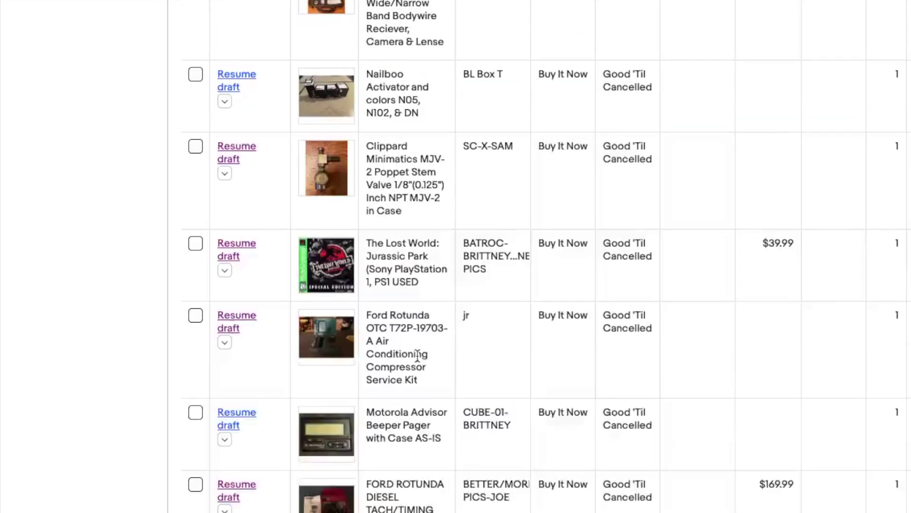
scroll(418, 356, "down", 2)
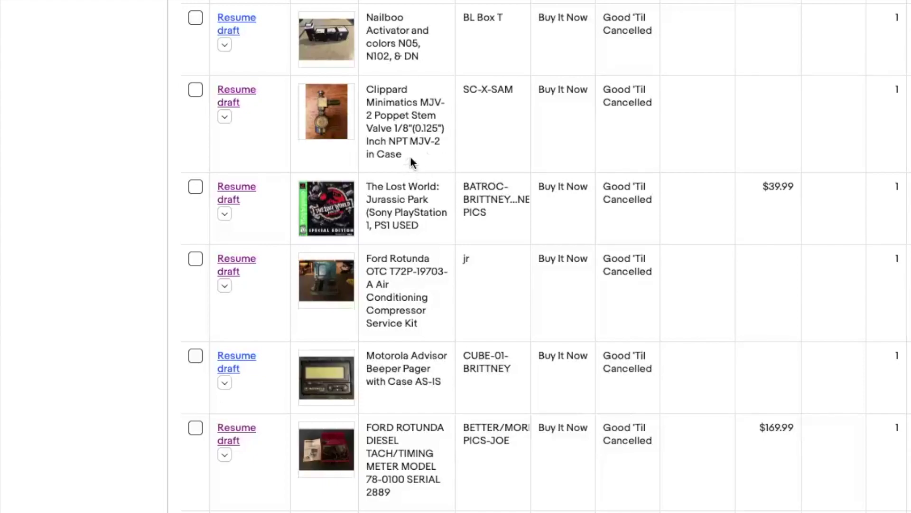
scroll(411, 158, "down", 1)
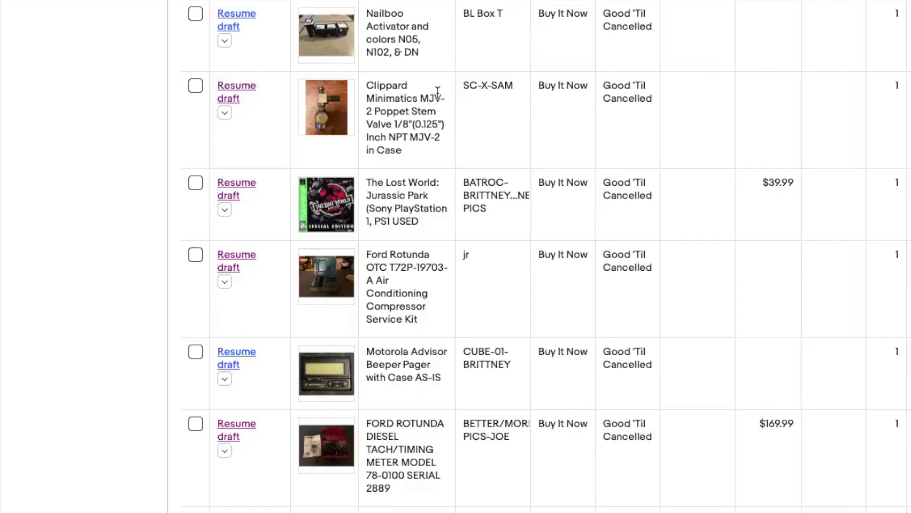
scroll(394, 141, "up", 12)
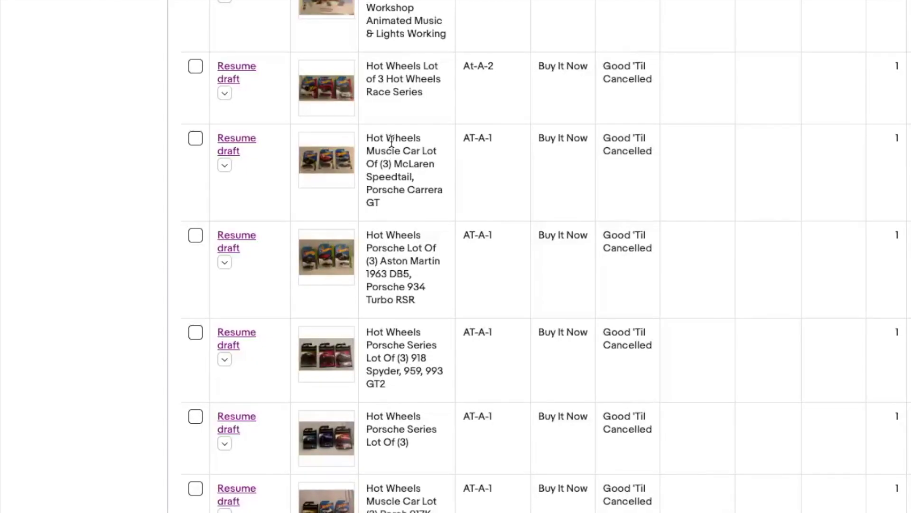
scroll(470, 33, "up", 20)
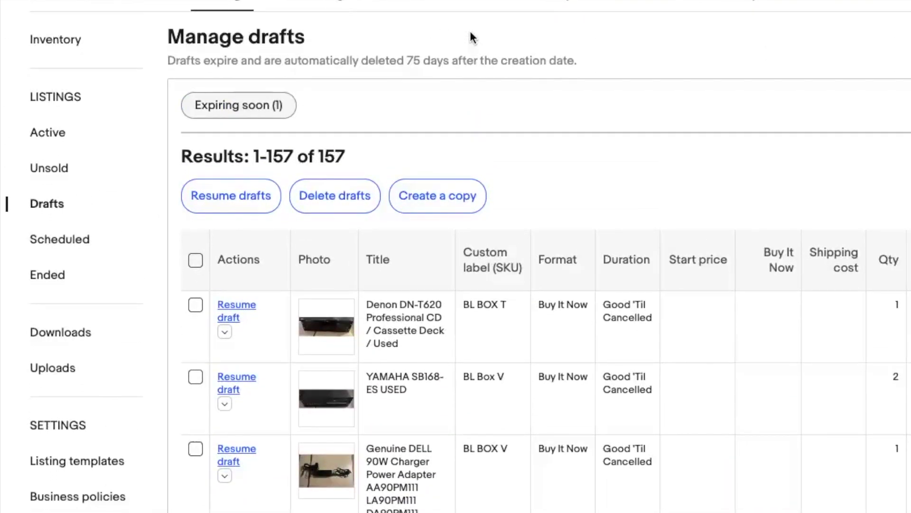
- Open the "YAMAHA SB168-ES USED" draft and inspect the enlarged photos of the unit's back label and front panel
scroll(370, 386, "down", 1)
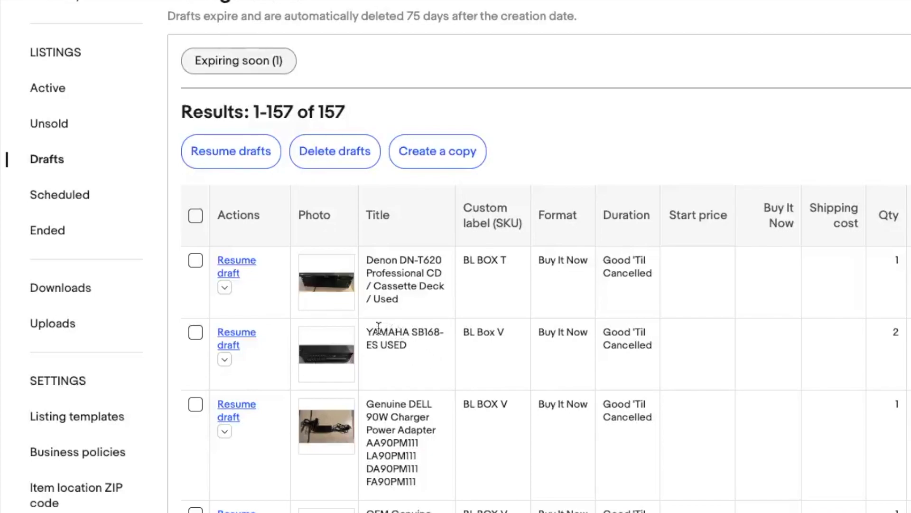
left_click_drag(367, 330, 377, 347)
left_click(430, 370)
left_click(232, 335)
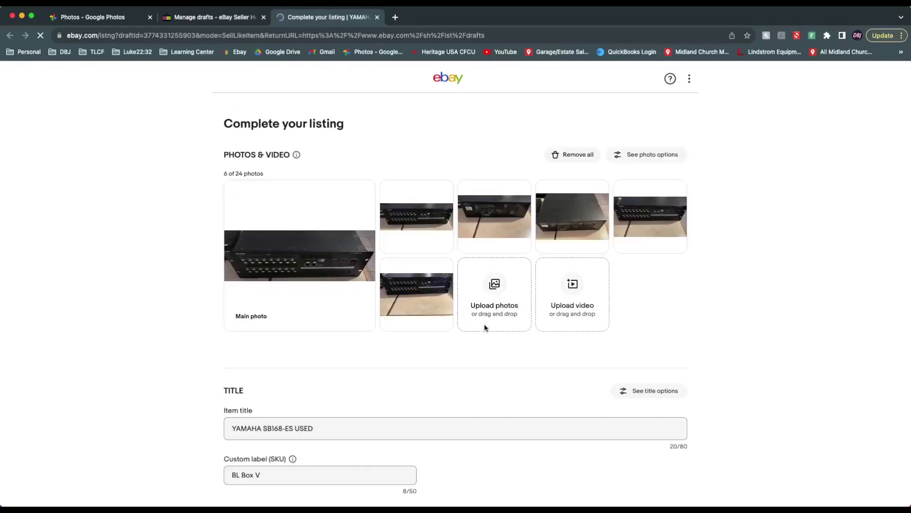
left_click(494, 215)
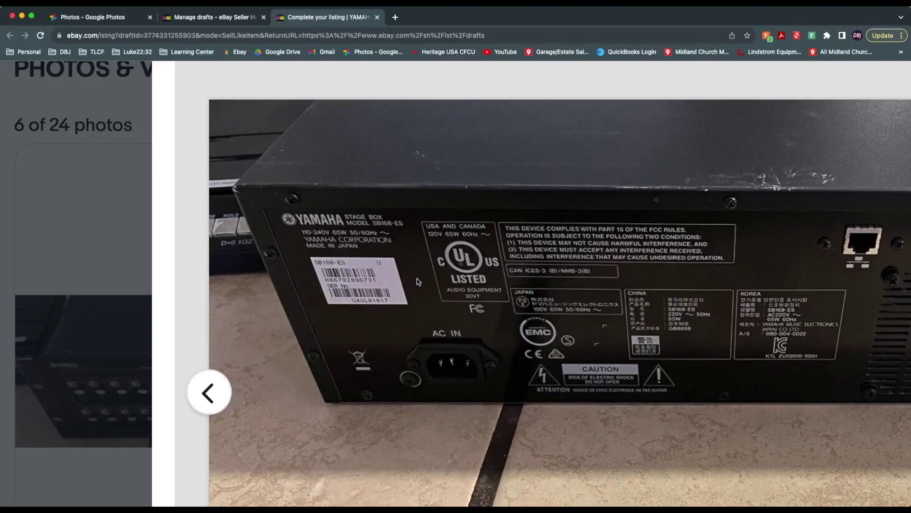
left_click(212, 392)
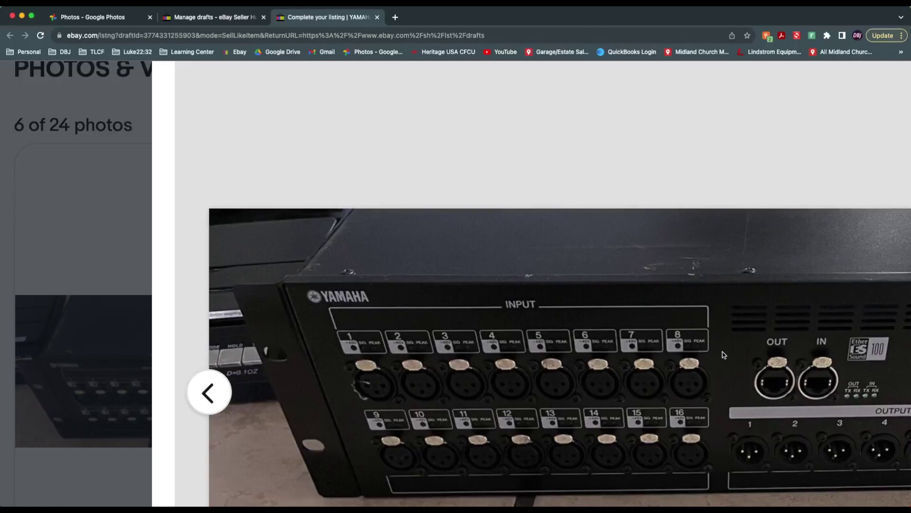
scroll(723, 354, "down", 5)
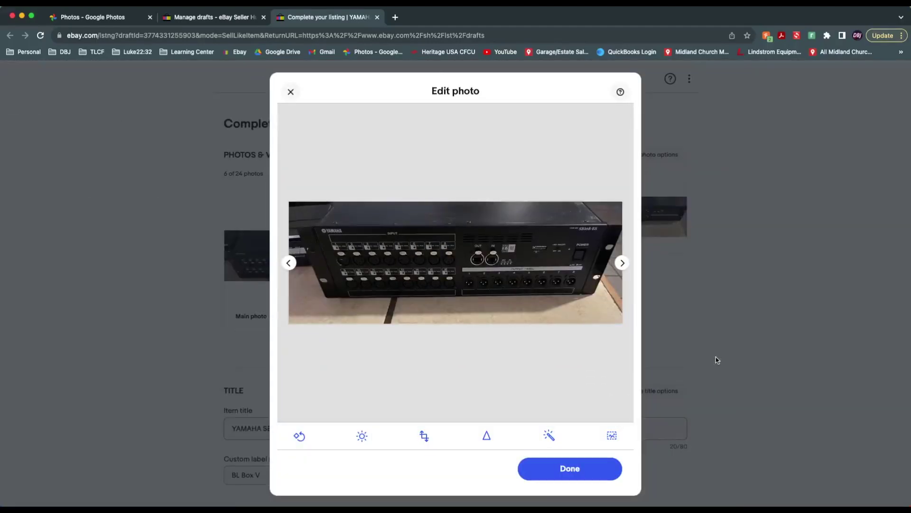
left_click(290, 92)
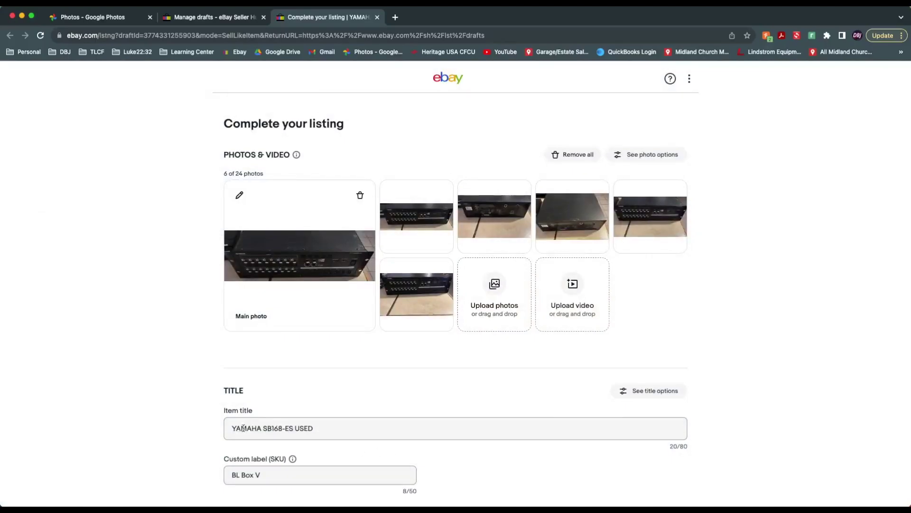
- Return to the drafts list, copy "YAMAHA SB168-ES" from its draft title, search eBay for it, and dismiss the save-search notice
left_click(232, 18)
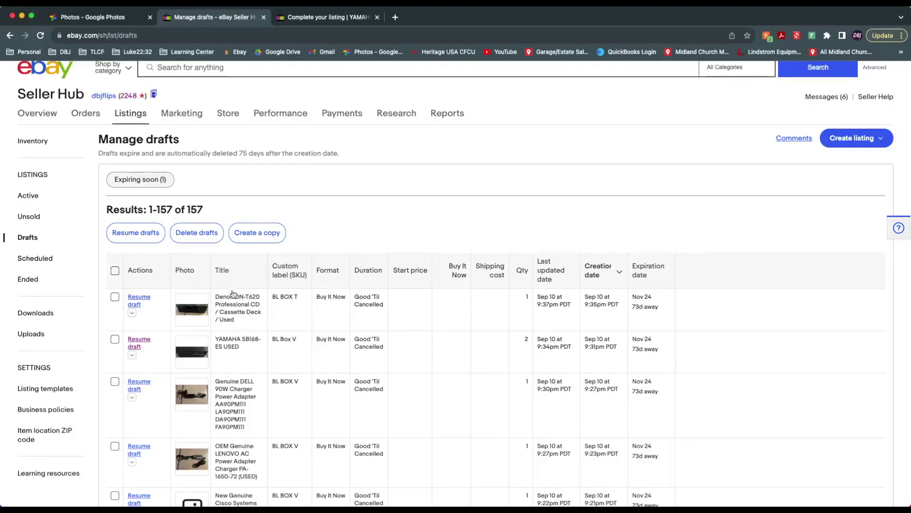
scroll(274, 314, "up", 1)
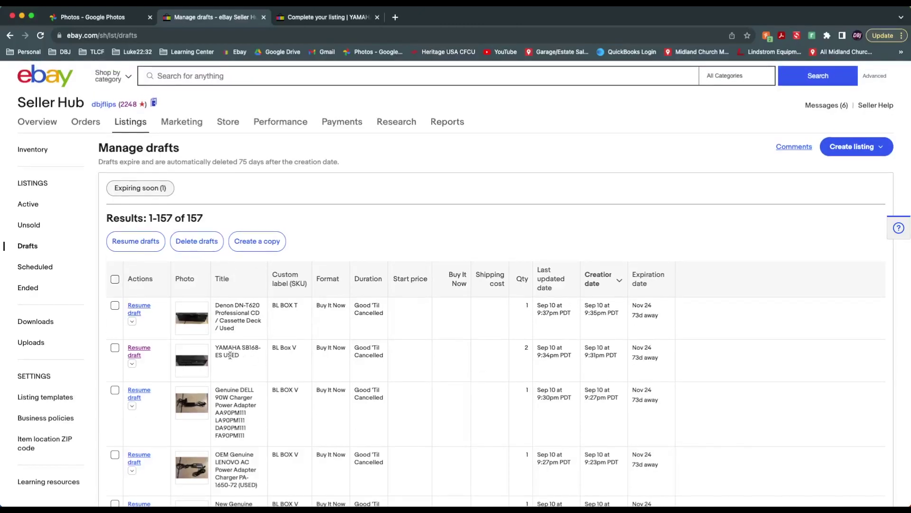
left_click_drag(222, 356, 217, 350)
key("ctrl+c")
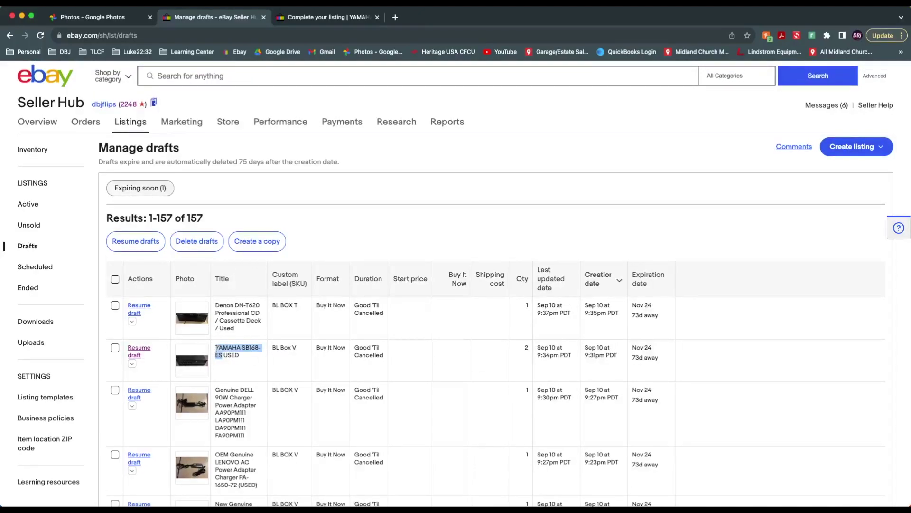
left_click(257, 78)
key("ctrl+v")
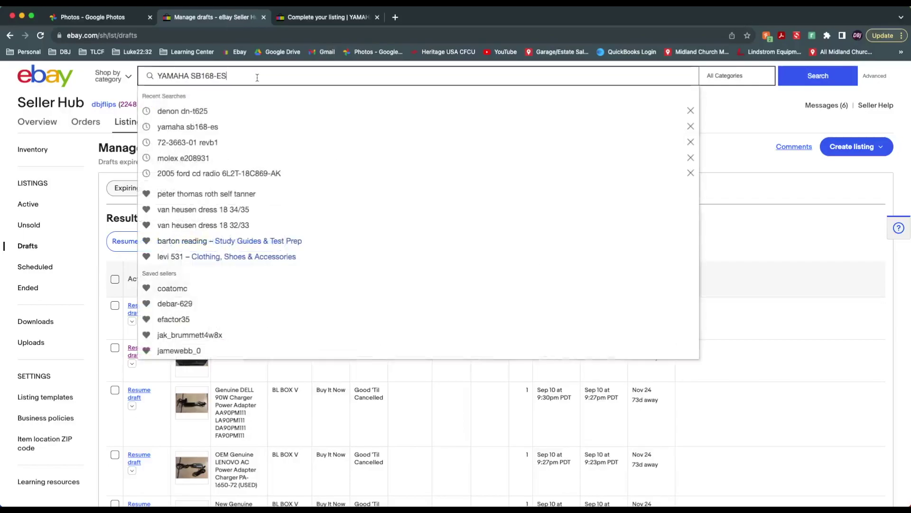
key("Return")
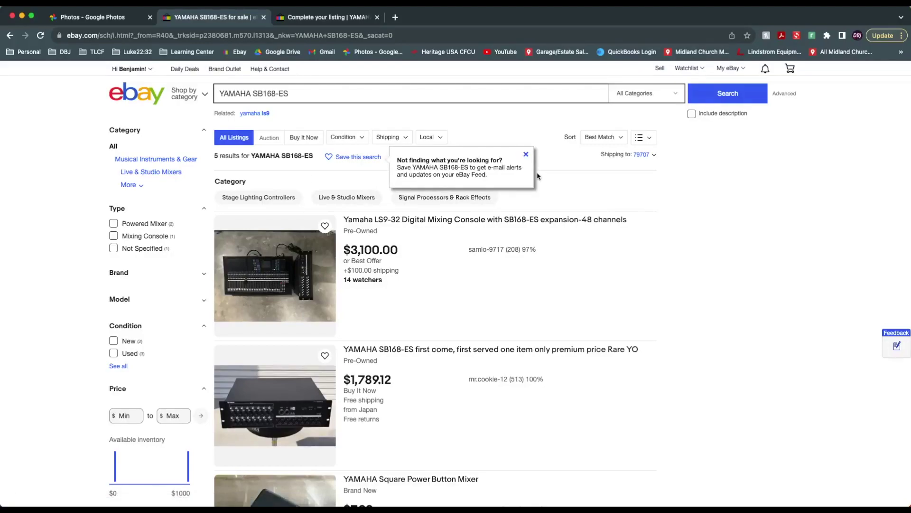
left_click(526, 153)
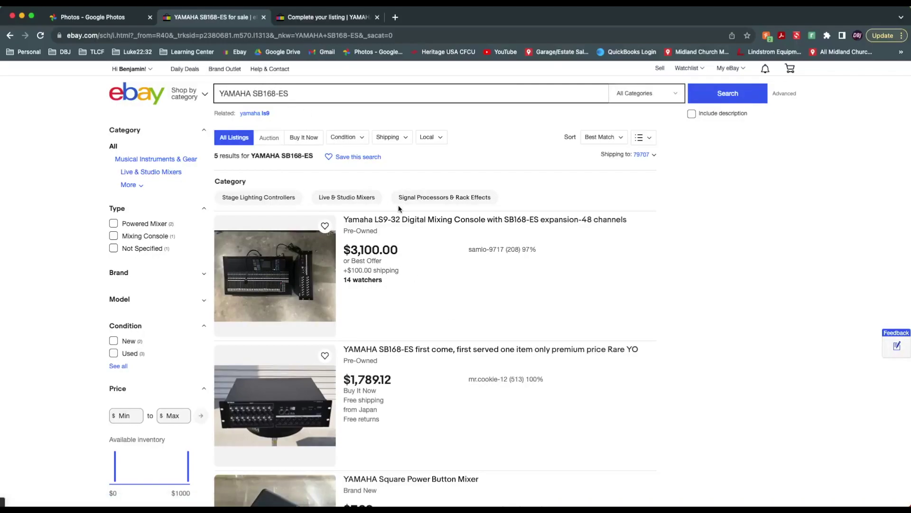
- Review the active YAMAHA SB168-ES listings and their asking prices, and filter the results to sold items
scroll(516, 336, "down", 1)
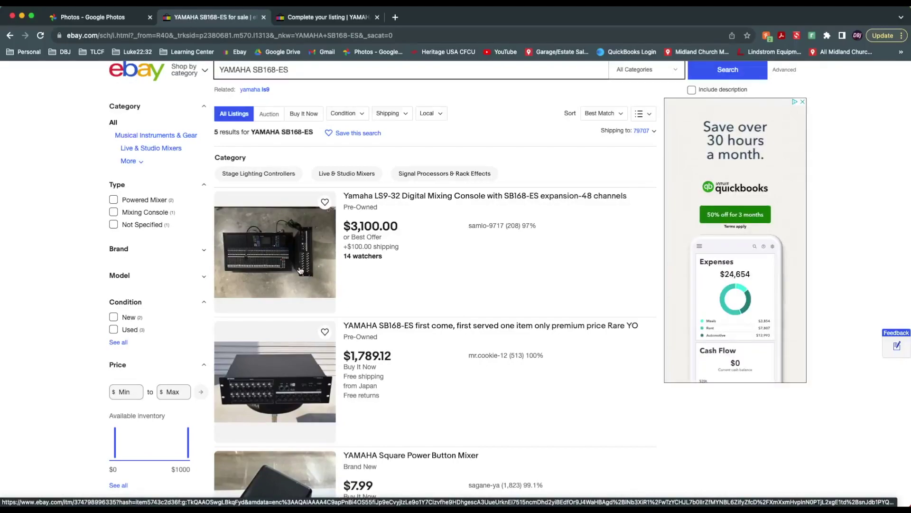
scroll(332, 267, "down", 5)
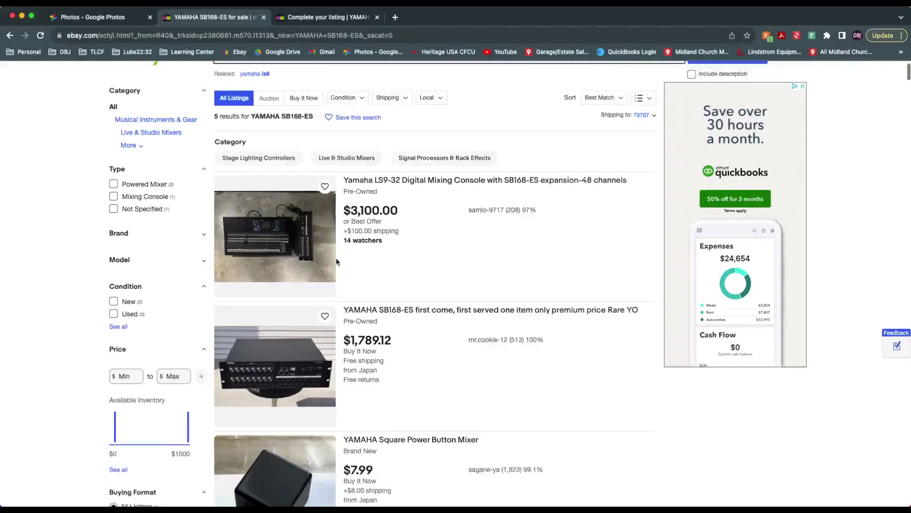
scroll(336, 261, "down", 2)
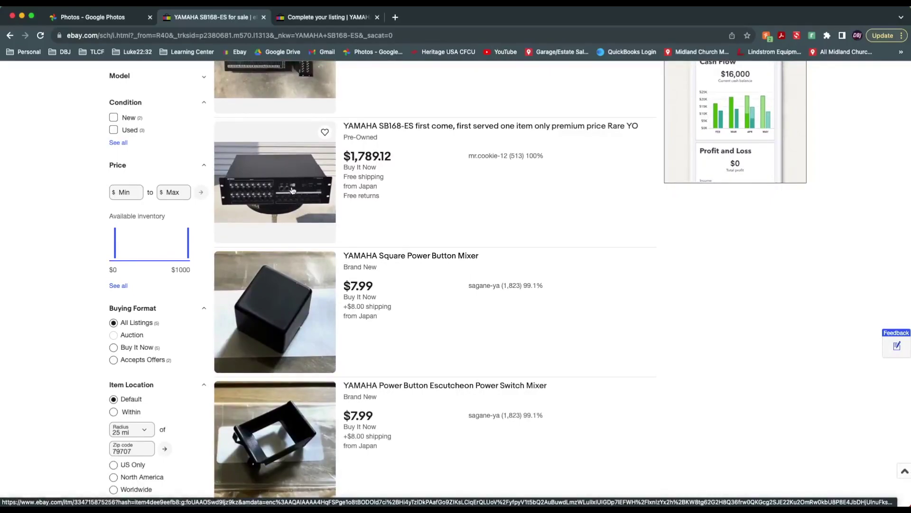
scroll(294, 195, "down", 3)
scroll(289, 209, "down", 1)
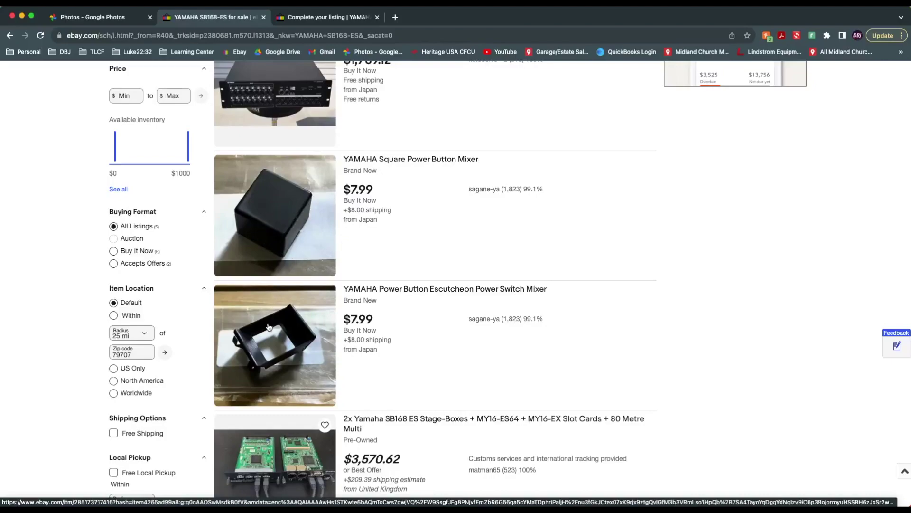
scroll(268, 327, "down", 6)
scroll(280, 361, "down", 6)
scroll(283, 370, "up", 4)
scroll(199, 394, "down", 2)
left_click(144, 411)
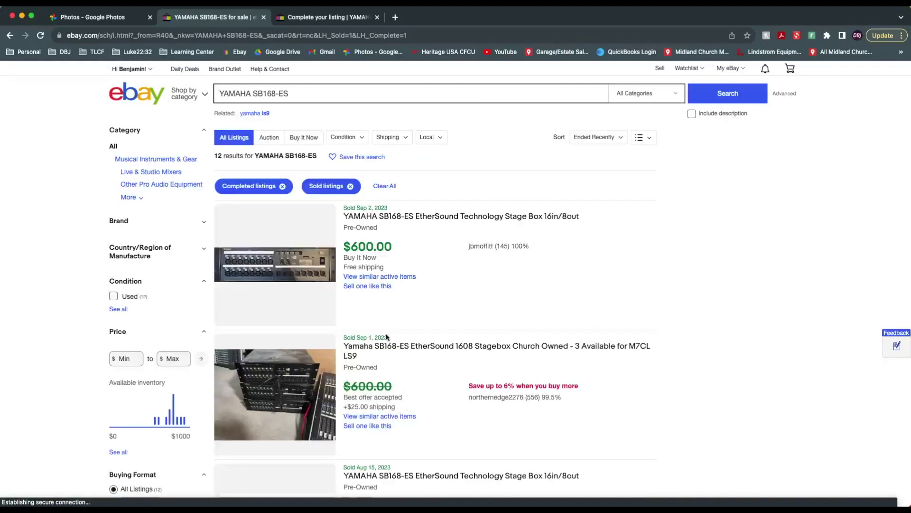
- Examine the sold SB168-ES listings, comparing their titles, sale dates, prices, offer types and shipping terms
scroll(497, 275, "down", 1)
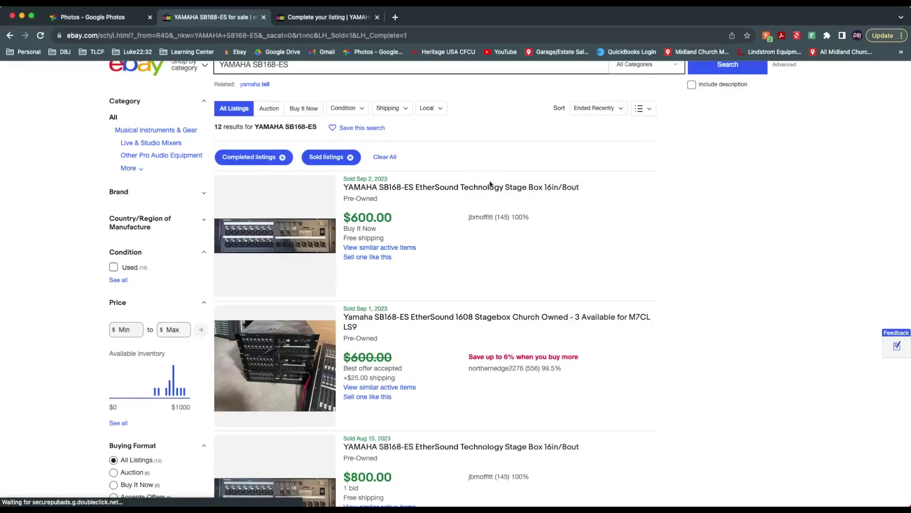
scroll(318, 252, "down", 5)
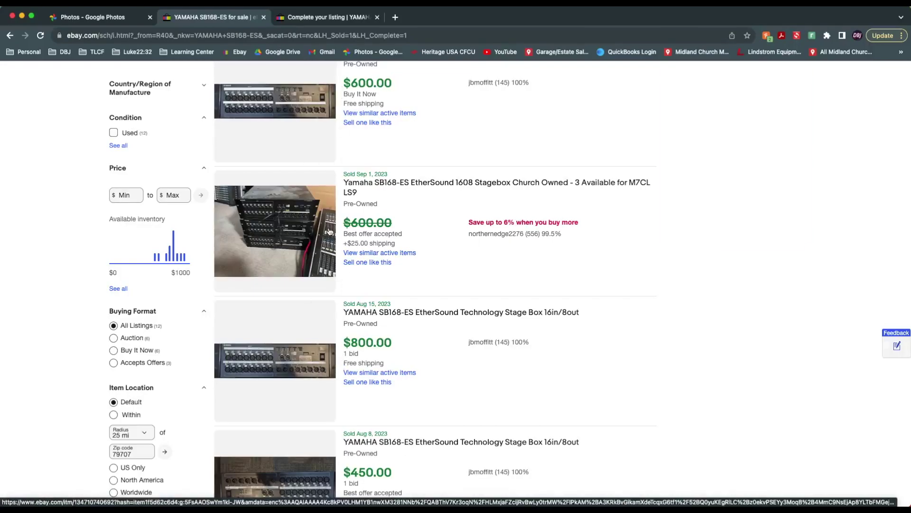
scroll(329, 237, "down", 3)
scroll(326, 299, "up", 3)
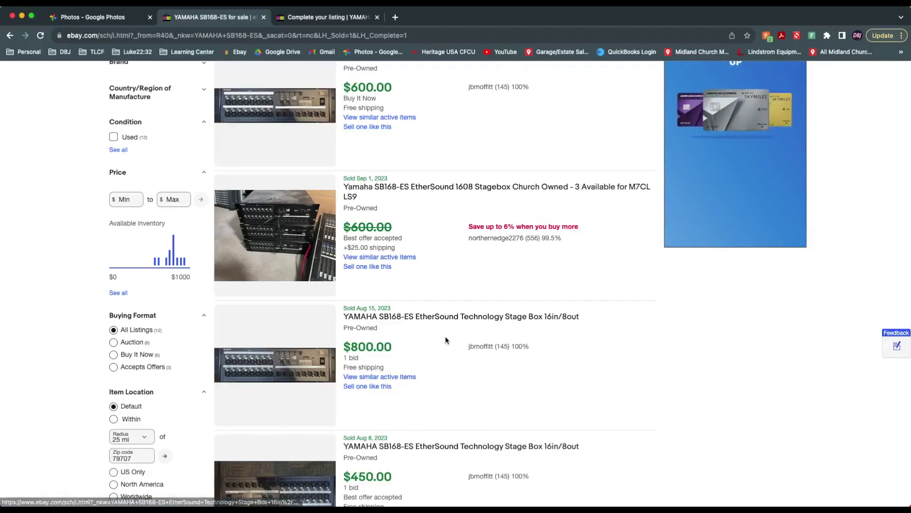
scroll(307, 448, "down", 3)
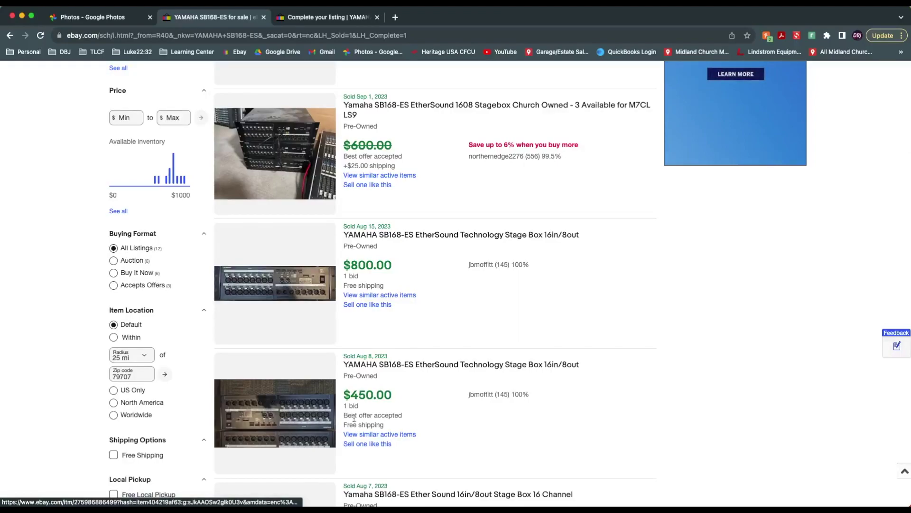
scroll(325, 420, "down", 8)
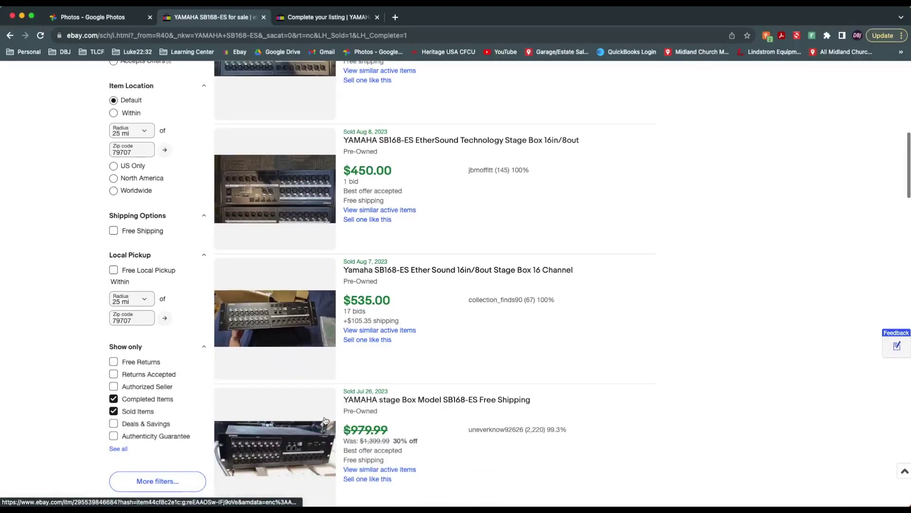
scroll(315, 333, "down", 5)
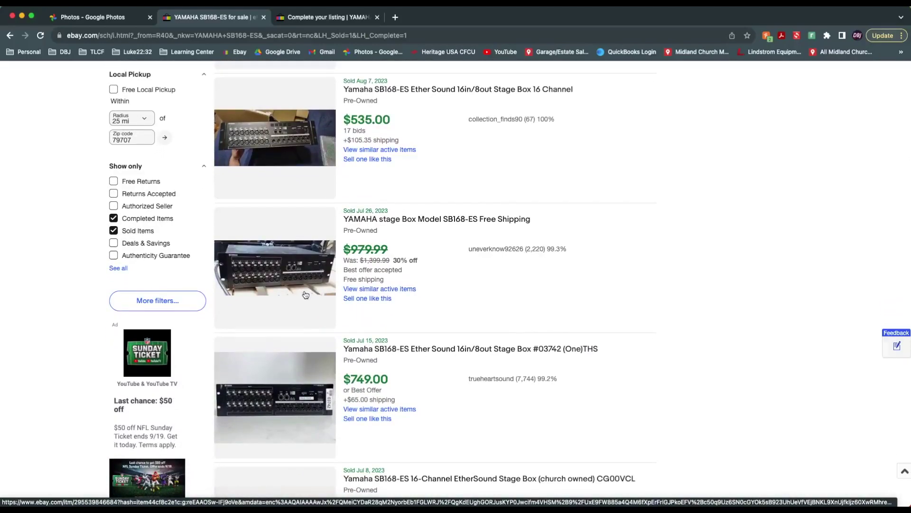
scroll(324, 271, "up", 2)
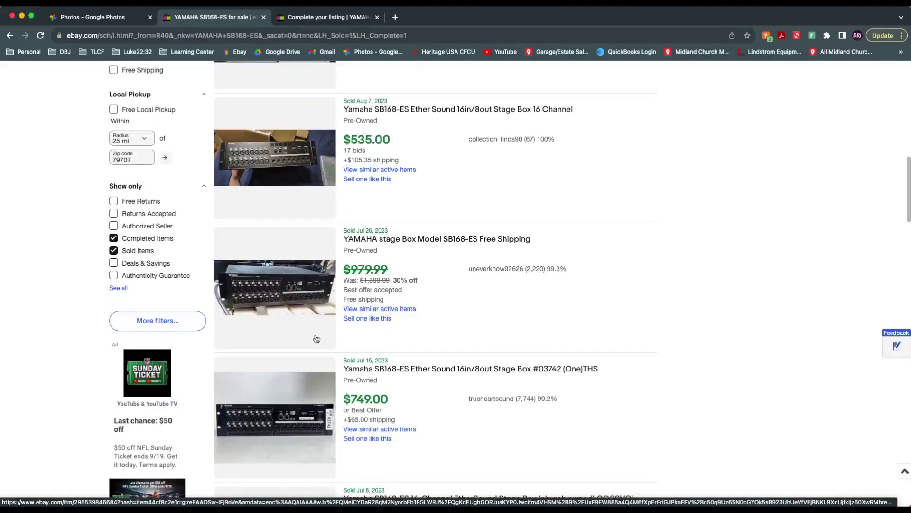
scroll(316, 335, "up", 6)
scroll(314, 340, "down", 4)
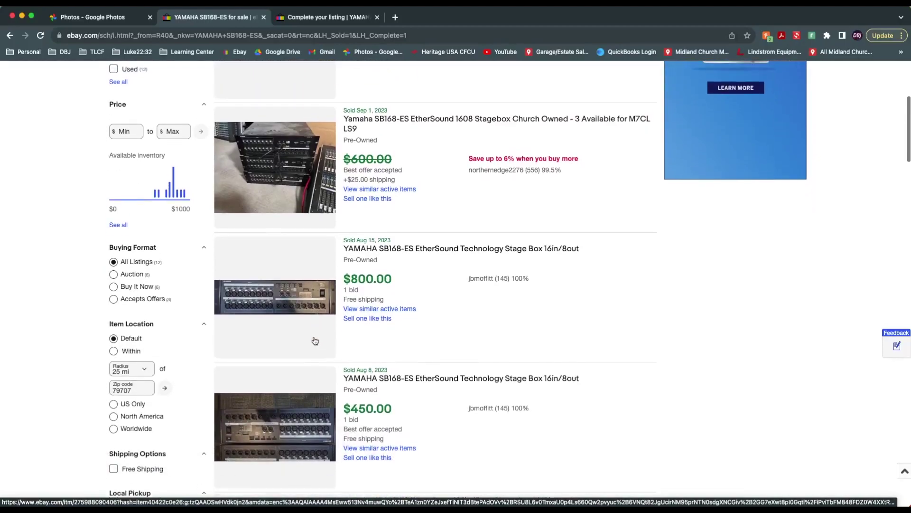
scroll(315, 340, "down", 1)
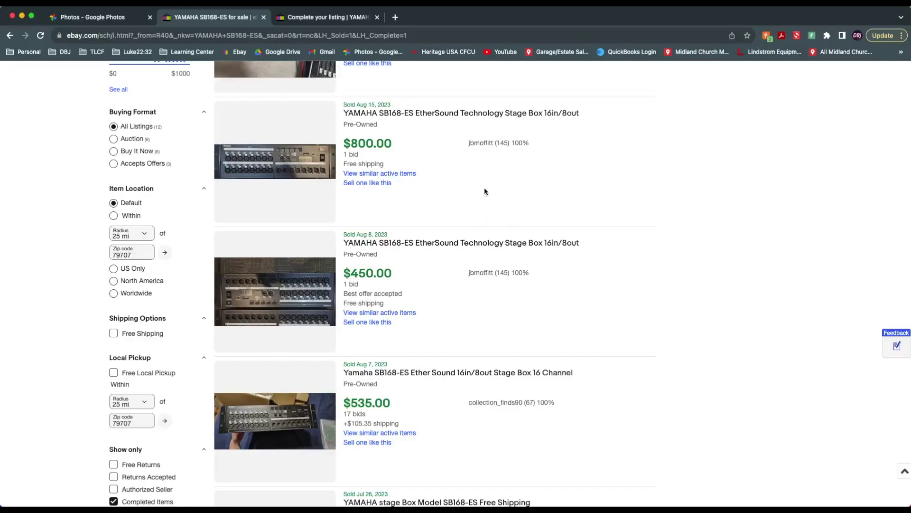
- Highlight the seller's feedback count on the $450.00 sale and compare that sale with the neighbouring sold listings
left_click_drag(509, 273, 497, 273)
scroll(339, 394, "up", 4)
scroll(339, 393, "down", 4)
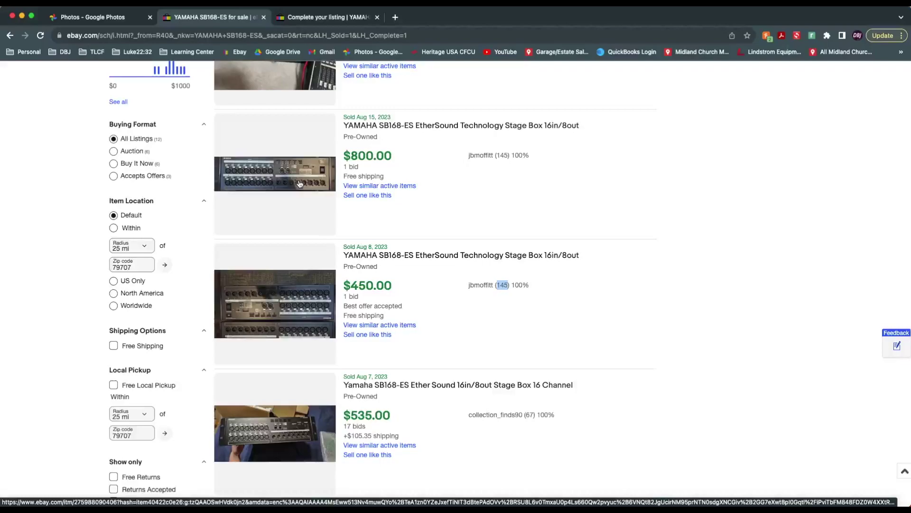
- Switch to Google Photos and open the last camcorder and tapes photo in today's group
left_click(129, 18)
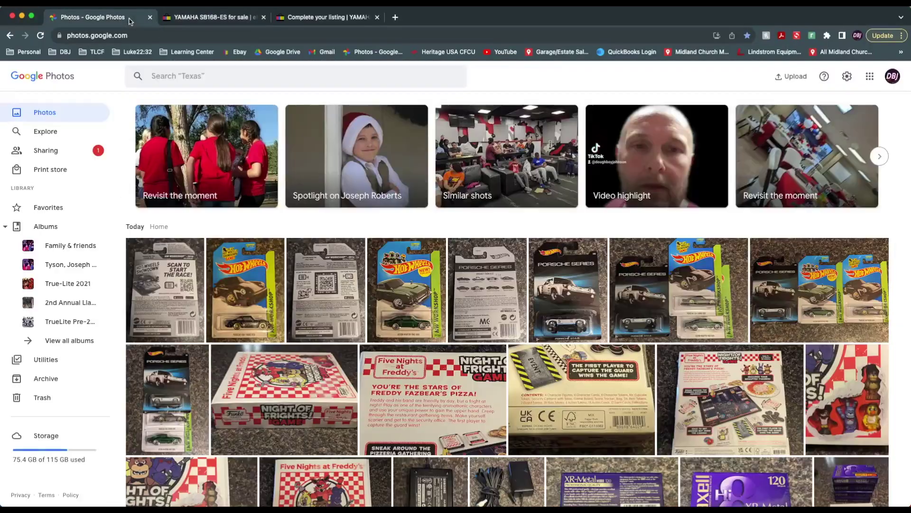
scroll(306, 251, "down", 1)
scroll(306, 251, "down", 7)
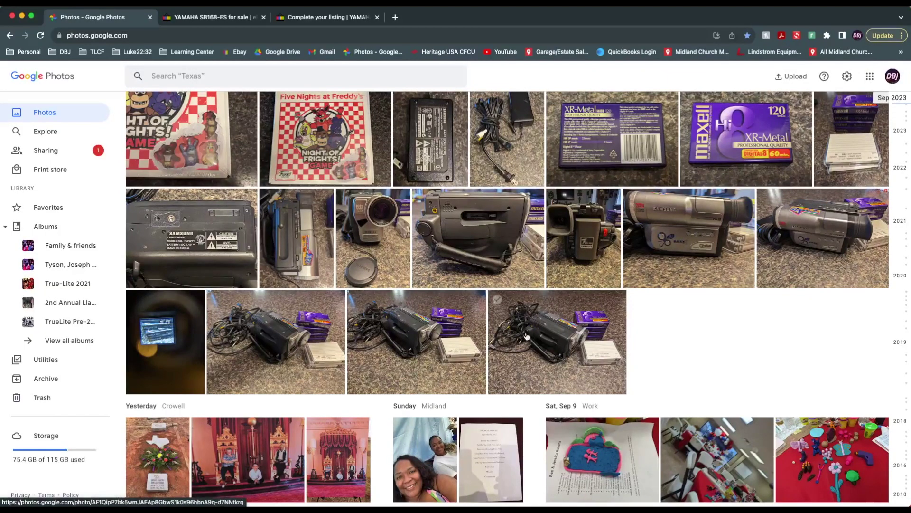
left_click(498, 300)
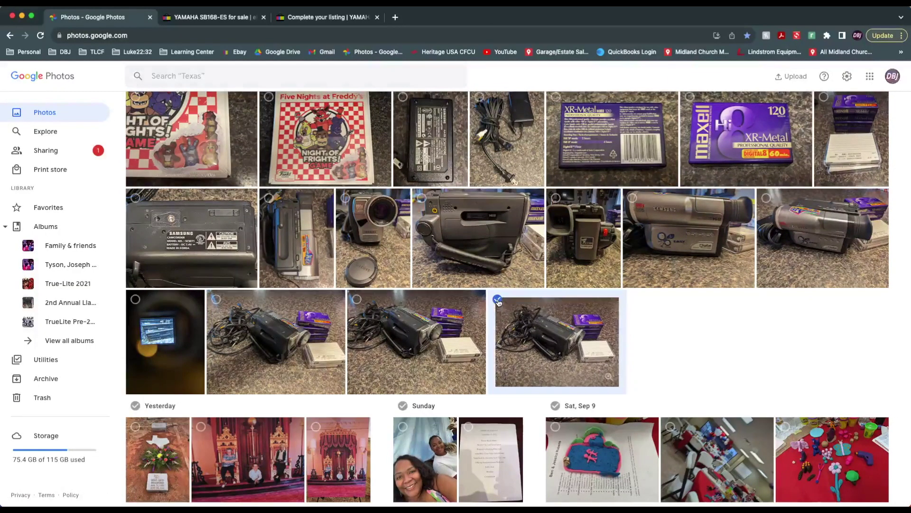
left_click(497, 300)
left_click(571, 345)
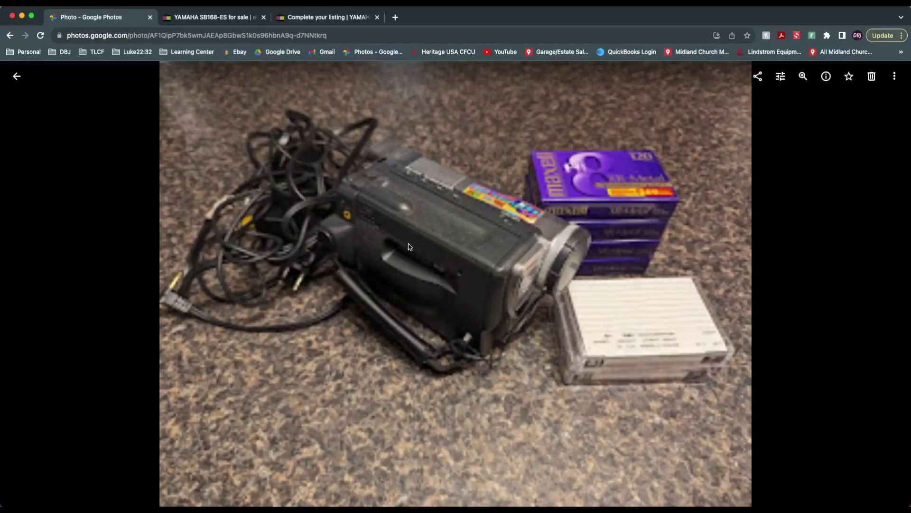
- Compare the three group shots of the camcorder, cables and tapes, going back and forth between them
left_click(26, 283)
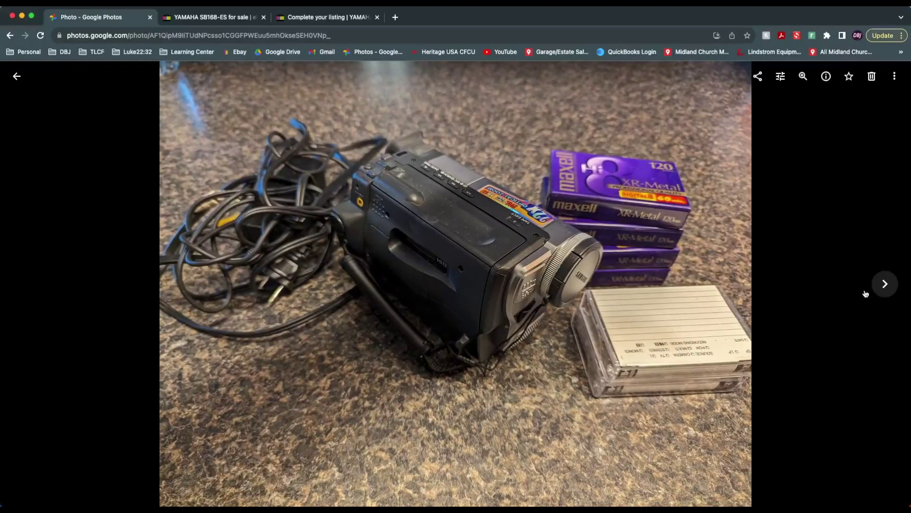
left_click(884, 287)
left_click(885, 291)
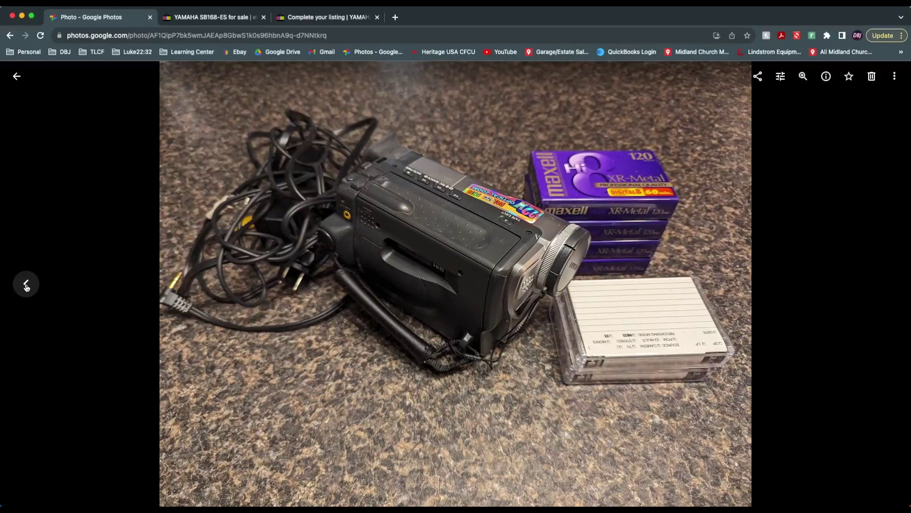
left_click(26, 284)
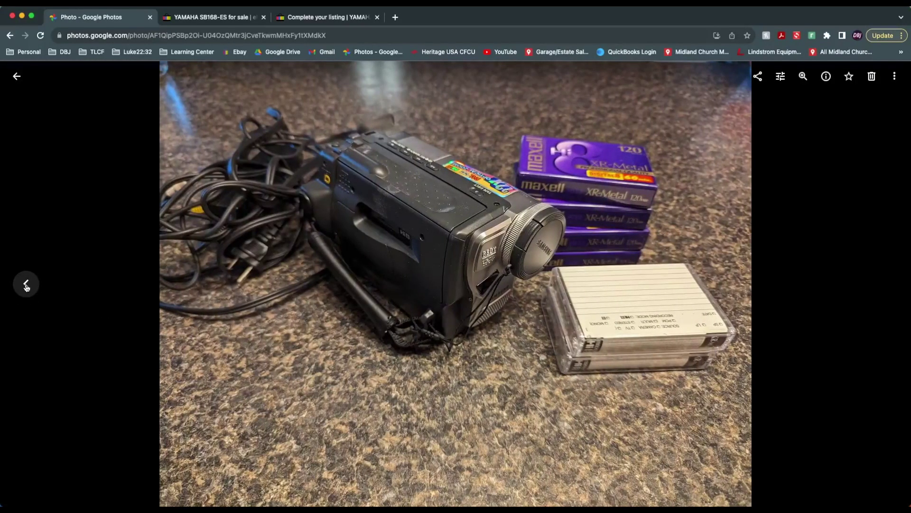
left_click(26, 285)
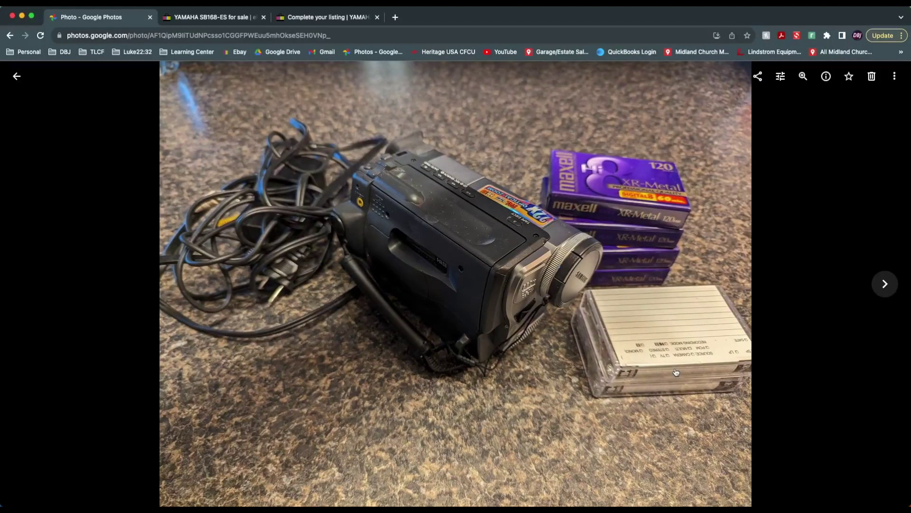
left_click(890, 290)
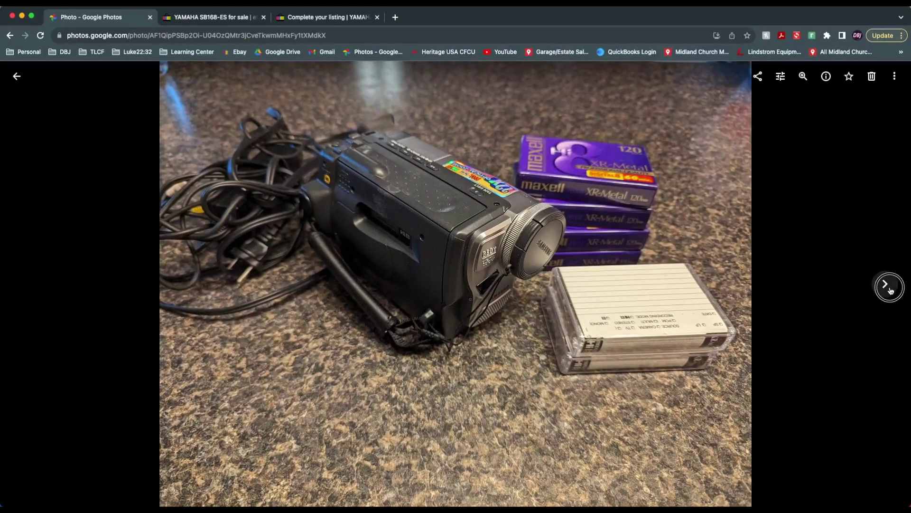
left_click(891, 290)
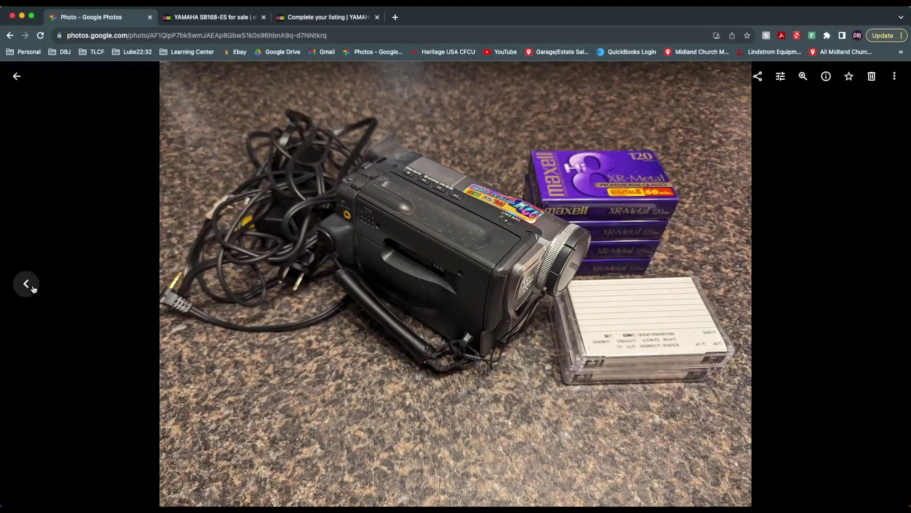
left_click(29, 286)
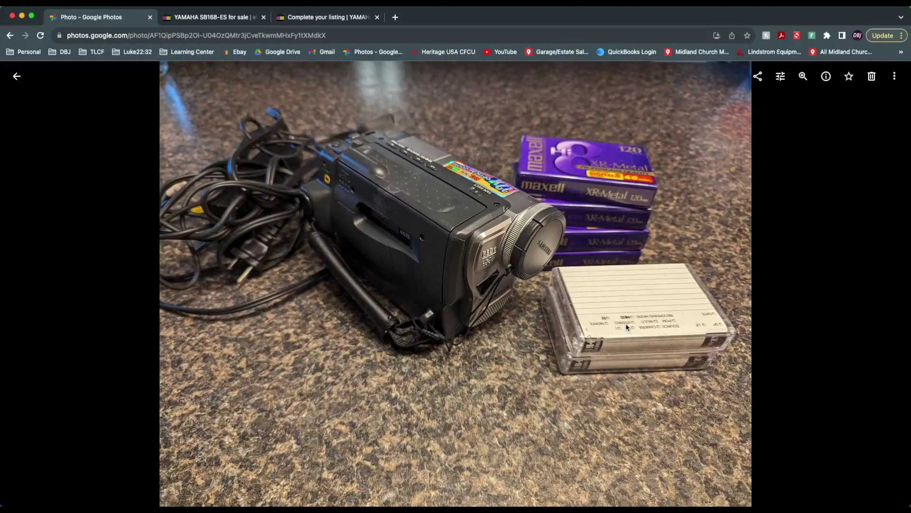
left_click(27, 284)
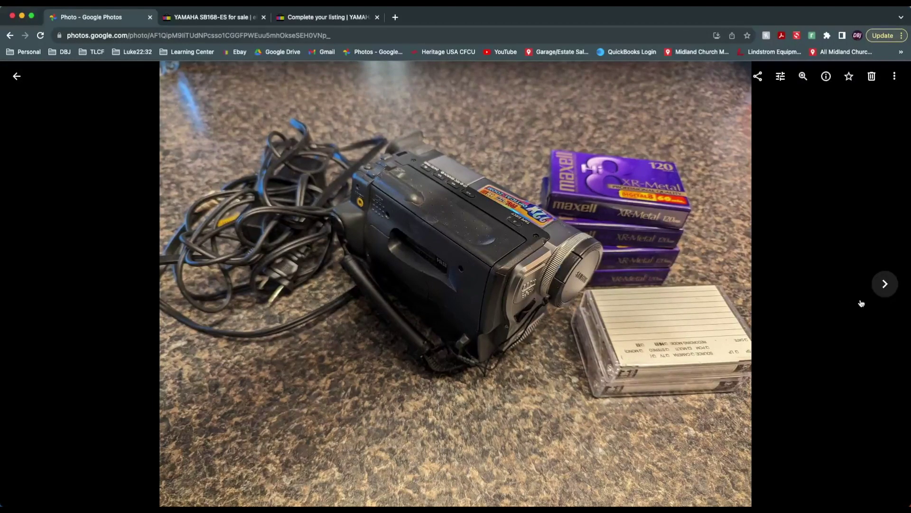
left_click(885, 287)
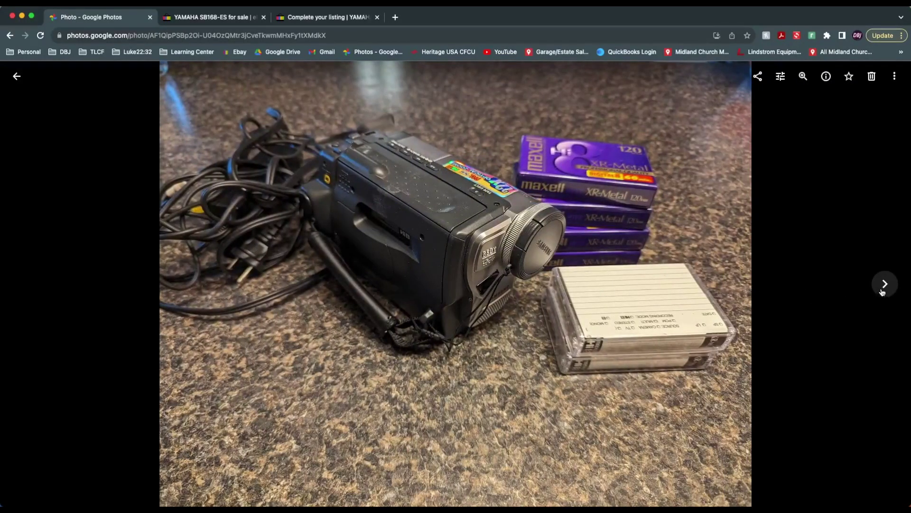
left_click(885, 286)
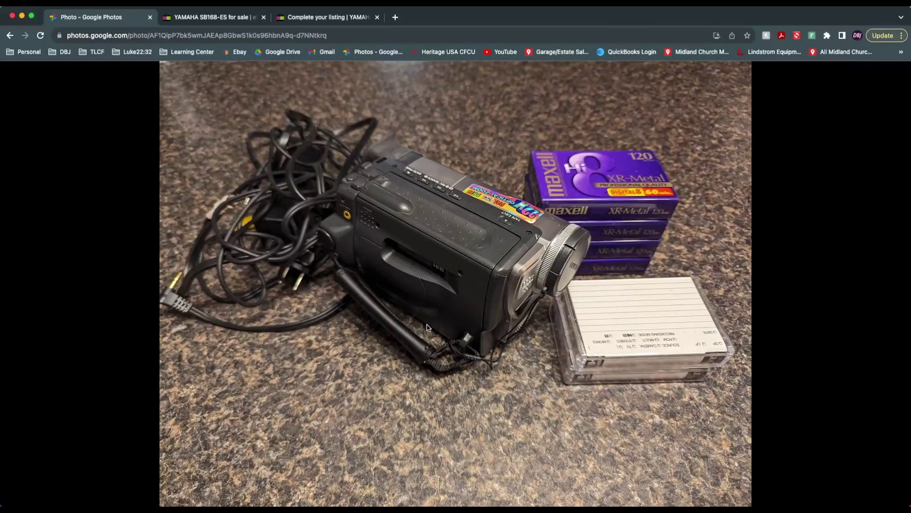
- Compare the camcorder and tapes group shots again, both at full size and side by side among today's library thumbnails
left_click(26, 285)
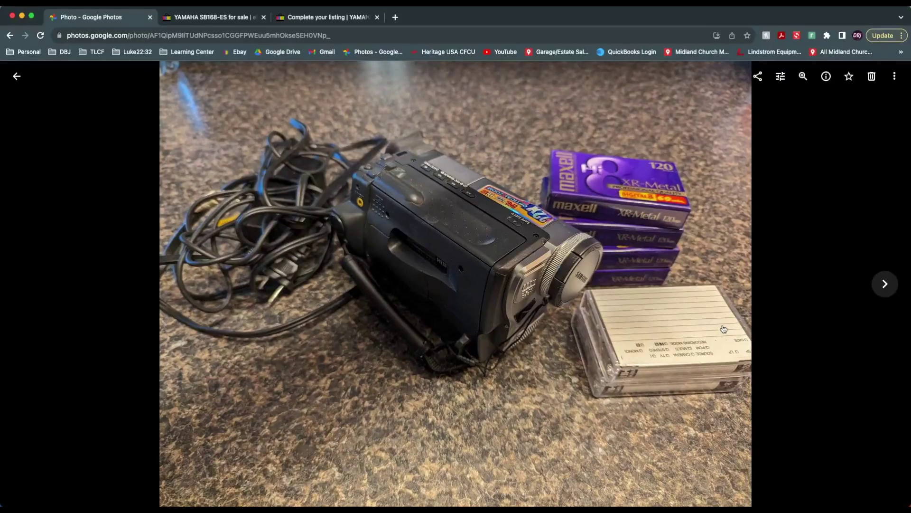
left_click(886, 288)
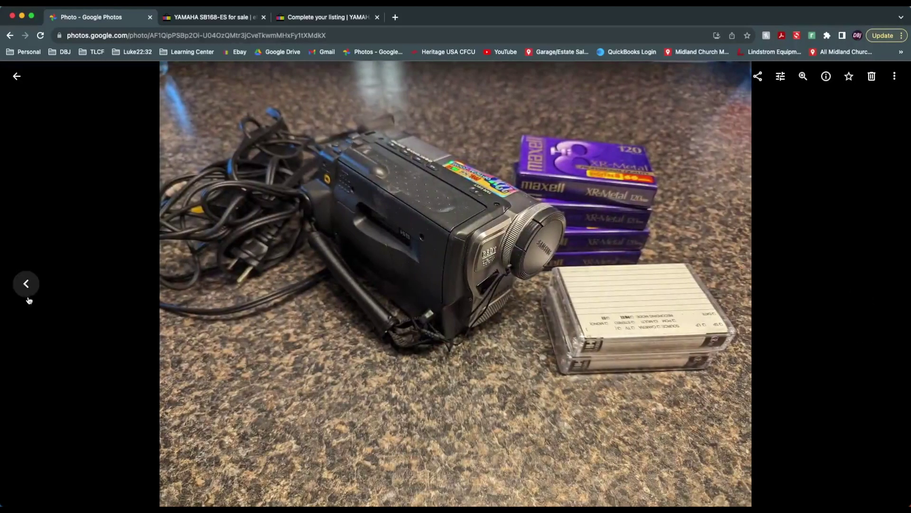
left_click(26, 288)
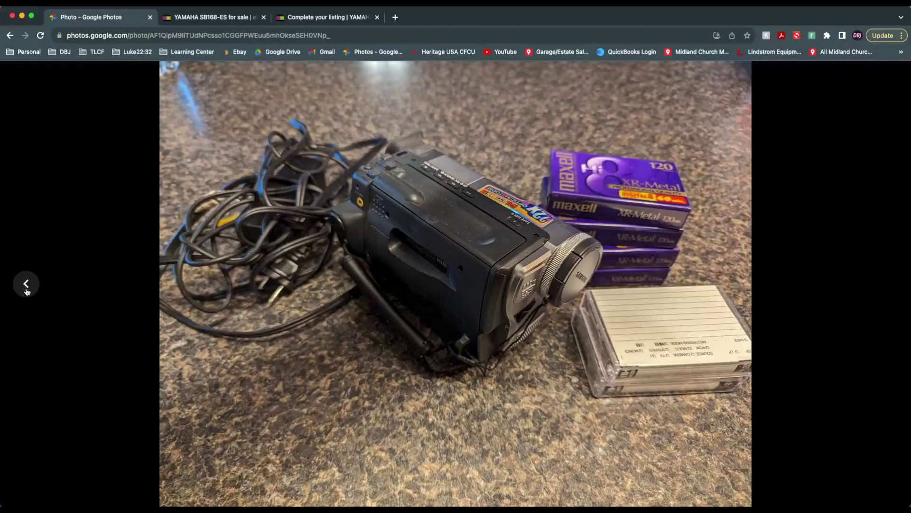
left_click(21, 78)
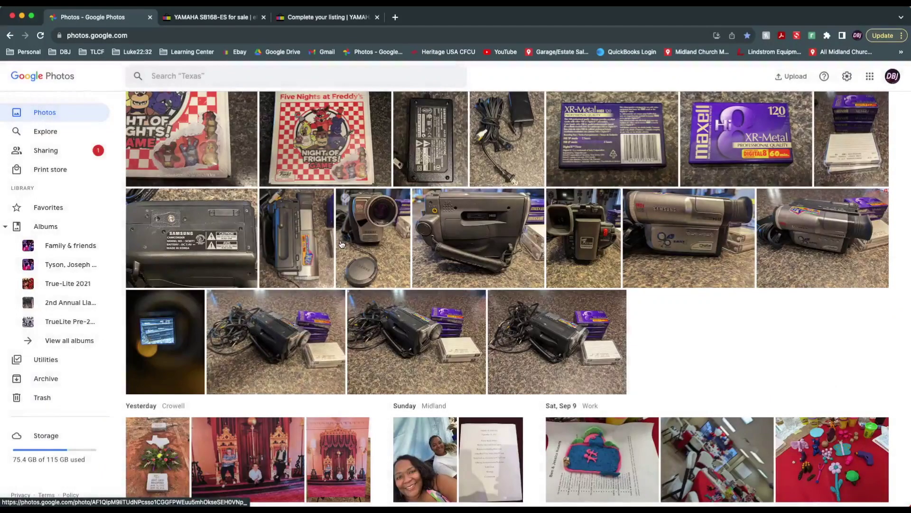
left_click(426, 344)
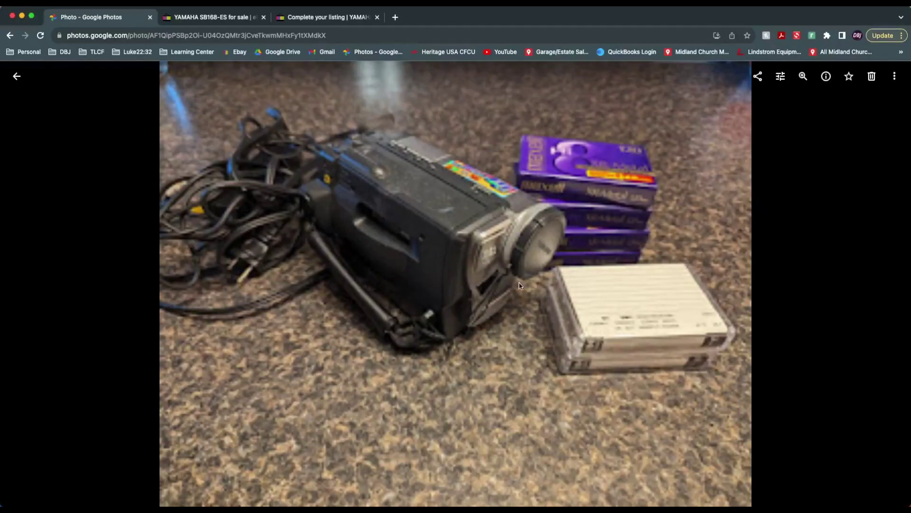
mouse_move(26, 285)
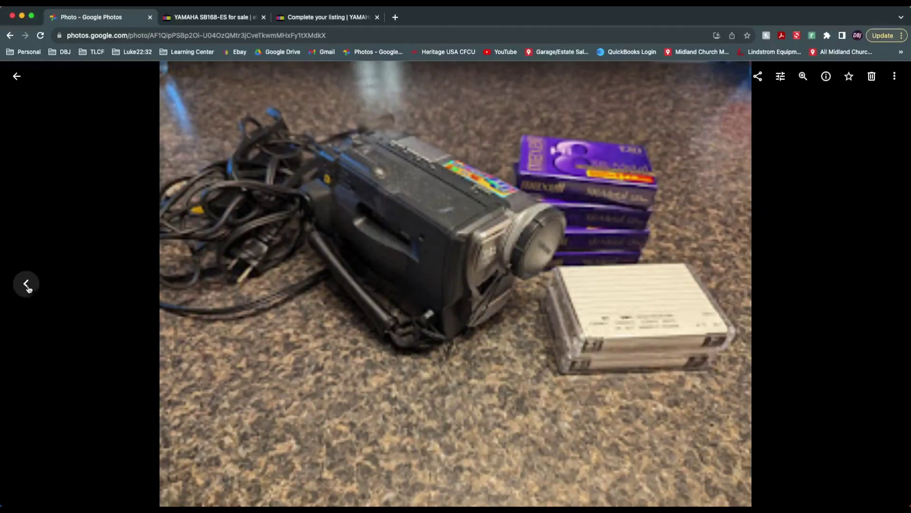
left_click(16, 76)
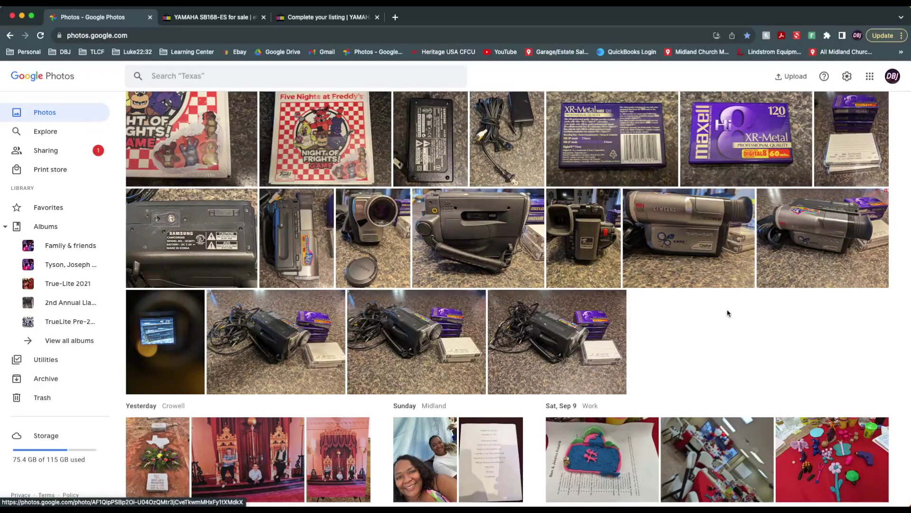
scroll(728, 314, "up", 3)
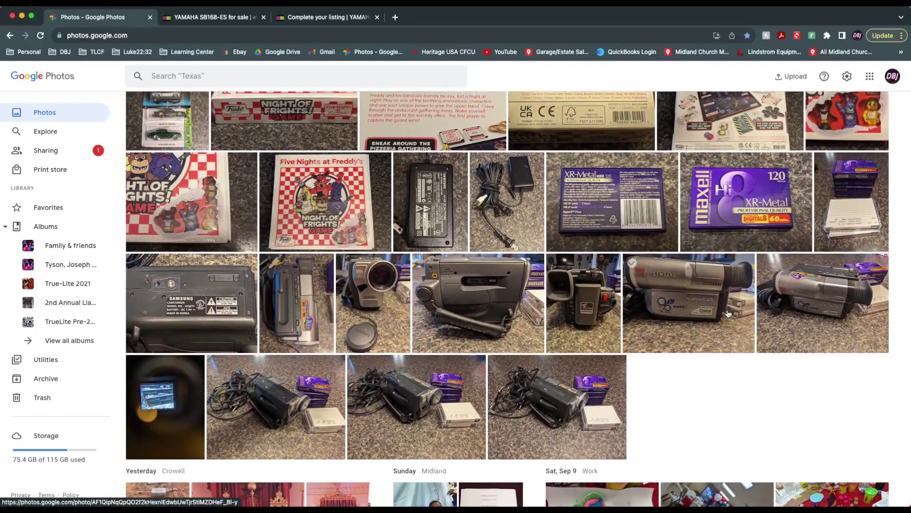
scroll(728, 313, "up", 3)
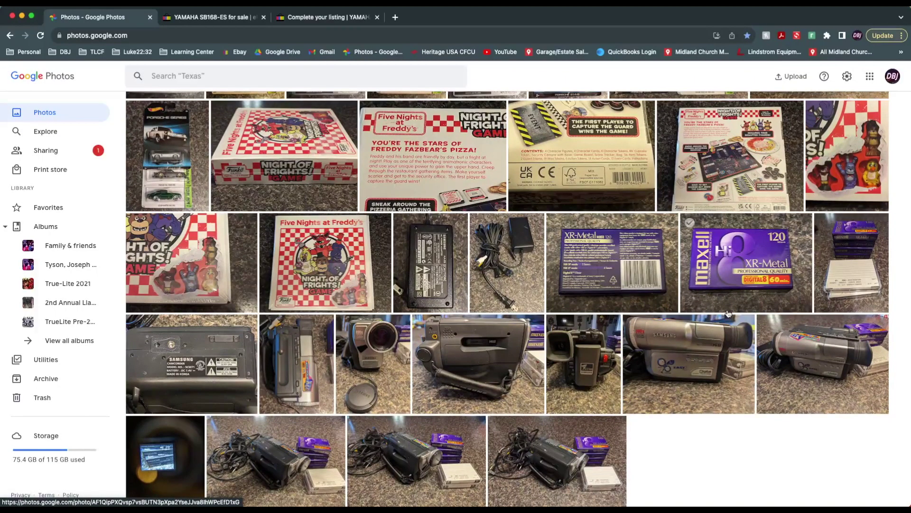
scroll(727, 313, "down", 3)
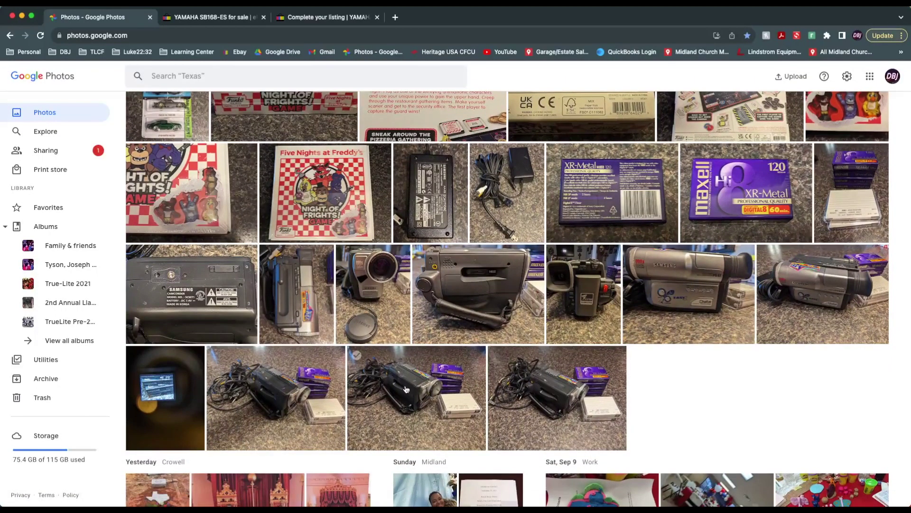
left_click(405, 388)
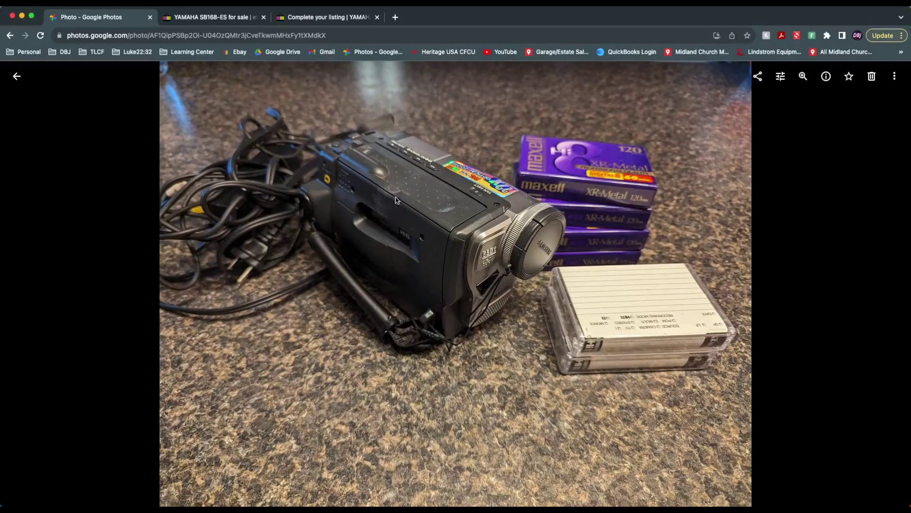
left_click(885, 284)
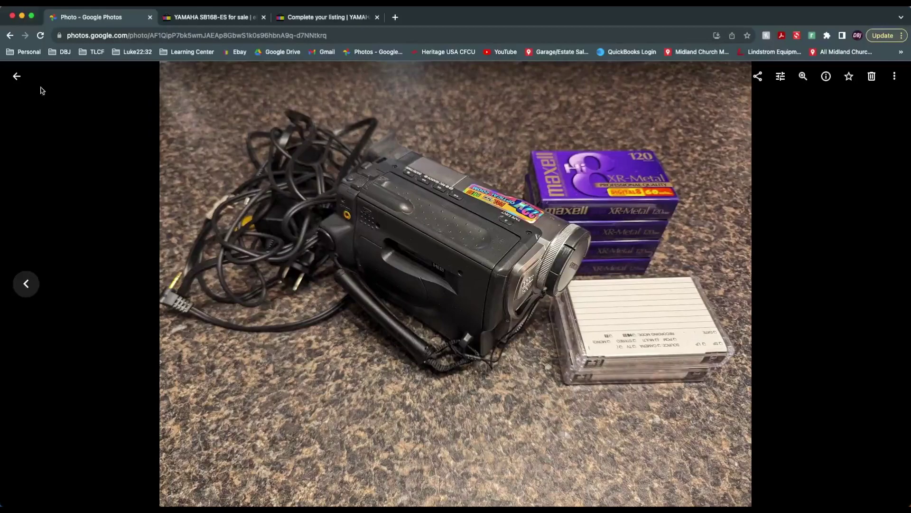
left_click(17, 76)
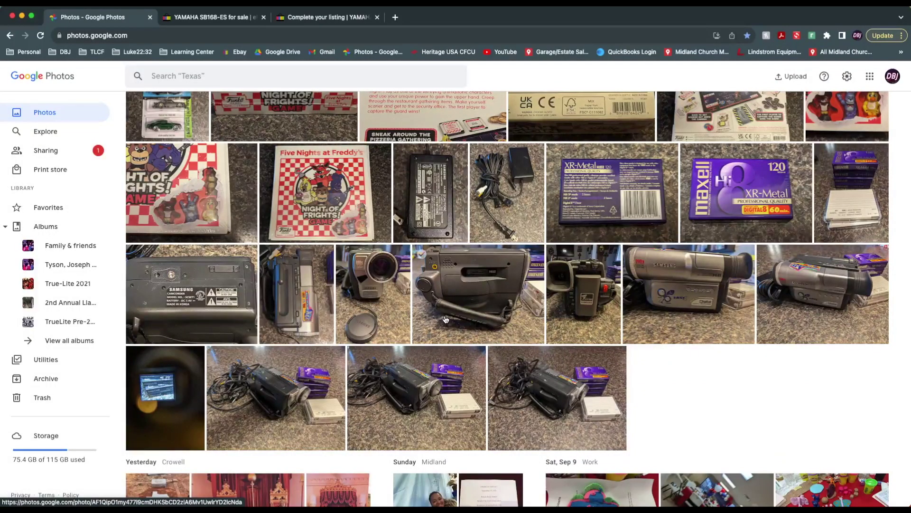
- Examine the Samsung camcorder's angled and straight side photos and the viewfinder display shot at full size
scroll(570, 316, "up", 3)
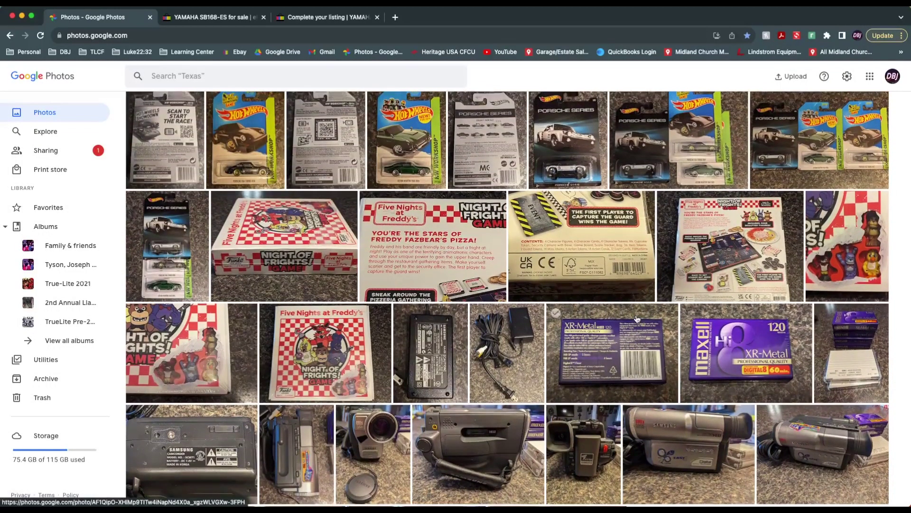
scroll(636, 318, "down", 1)
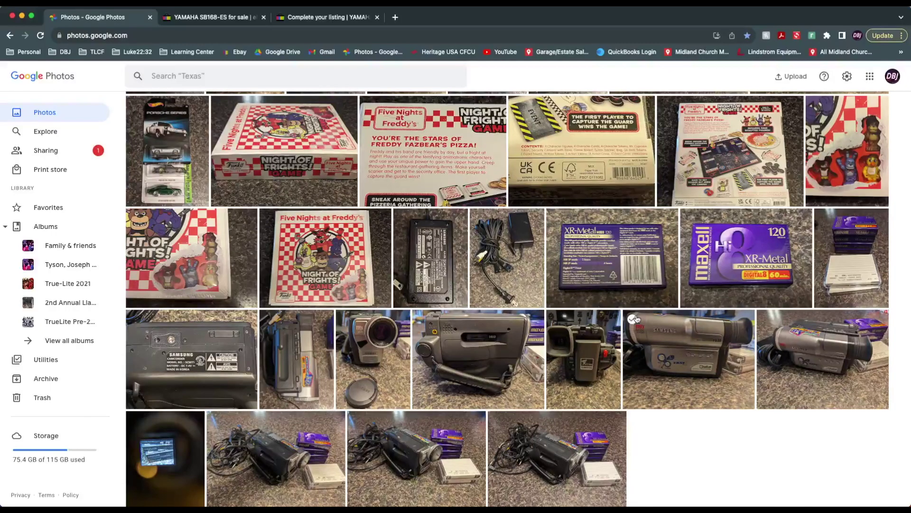
left_click(802, 341)
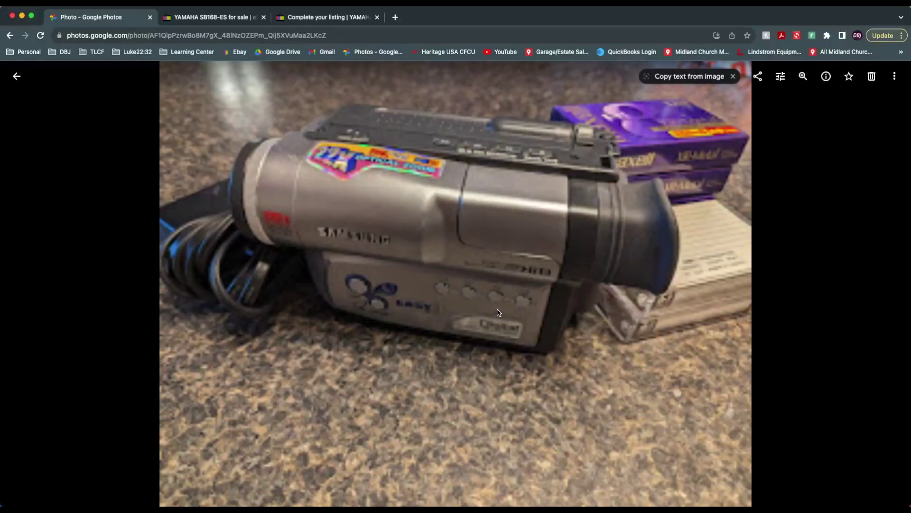
left_click(25, 283)
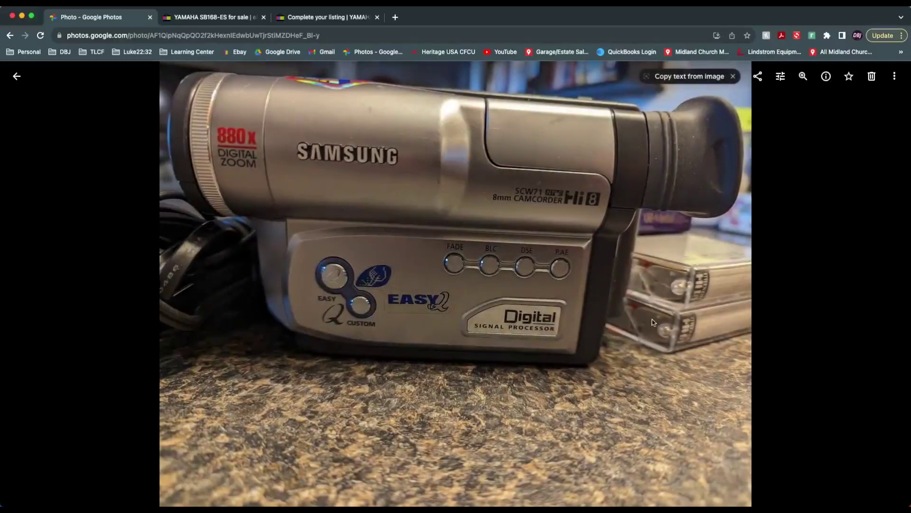
left_click(885, 284)
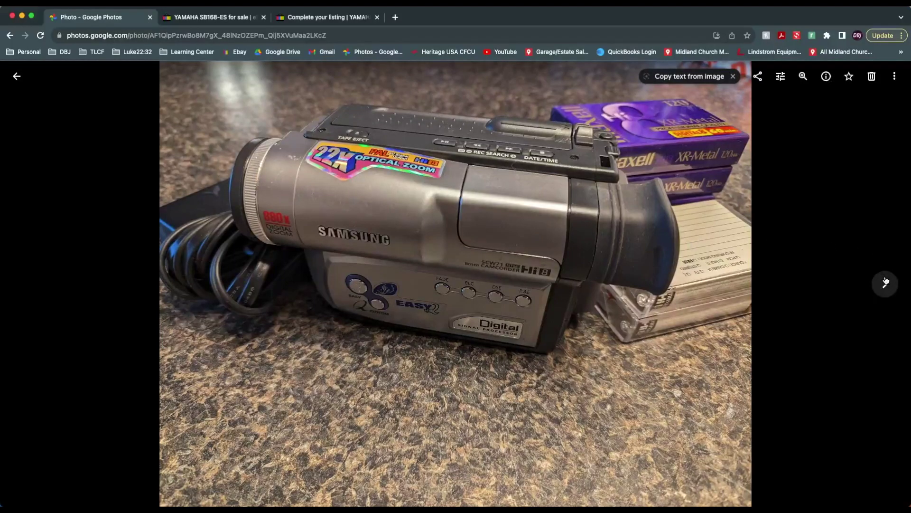
left_click(886, 282)
left_click(886, 282)
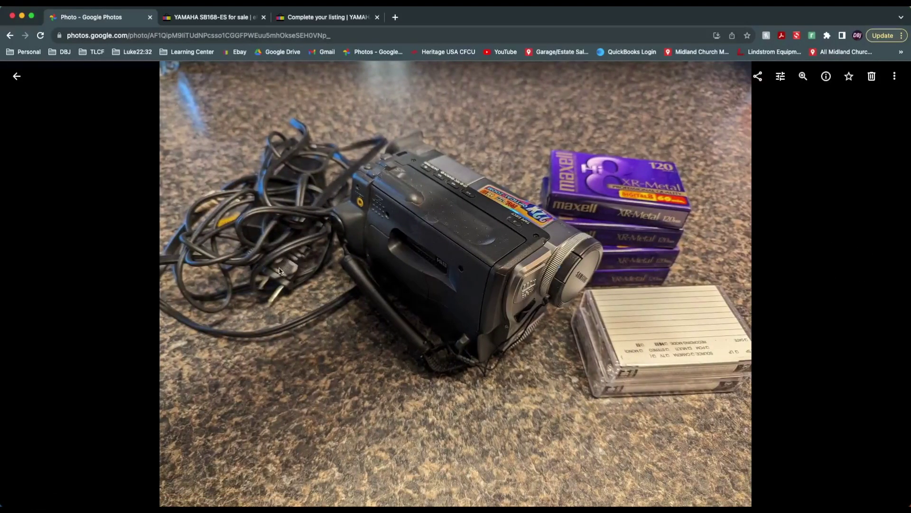
left_click(25, 283)
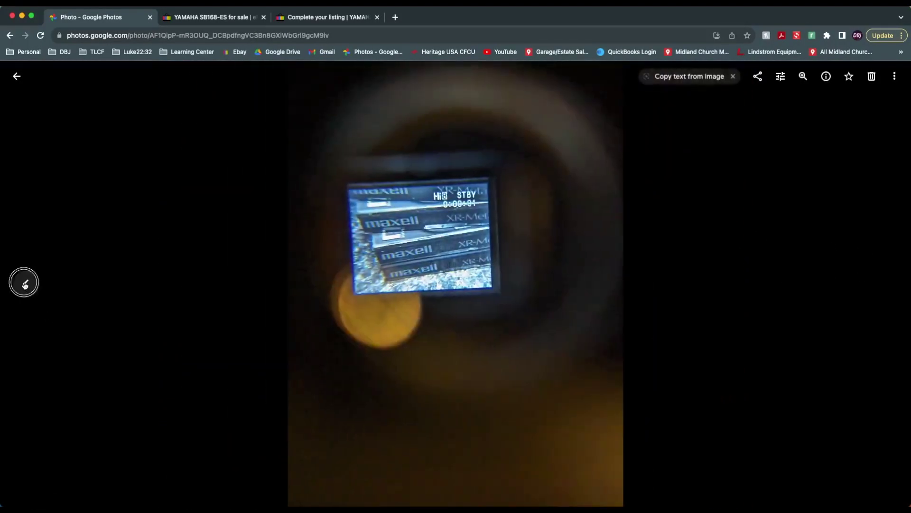
left_click(24, 283)
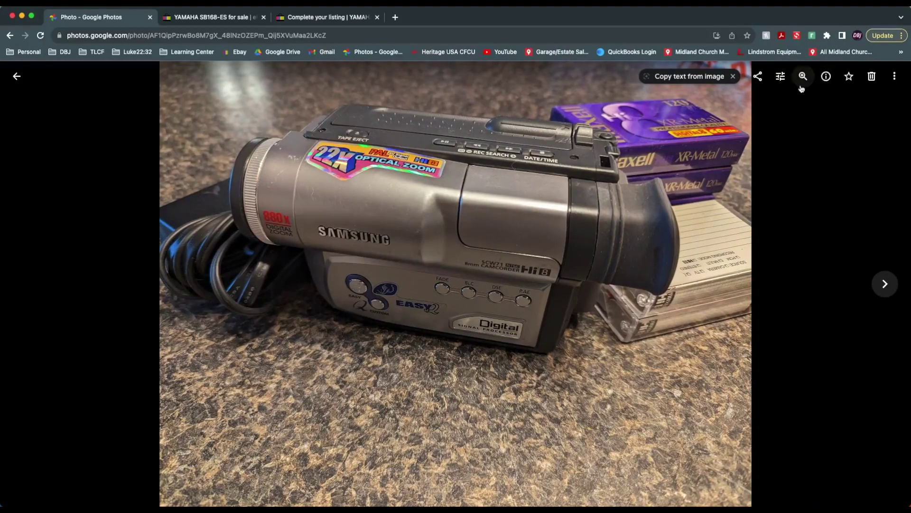
- Return to the photo library, select the camcorder listing photos starting with the angled Samsung side shot, and download them
left_click(26, 82)
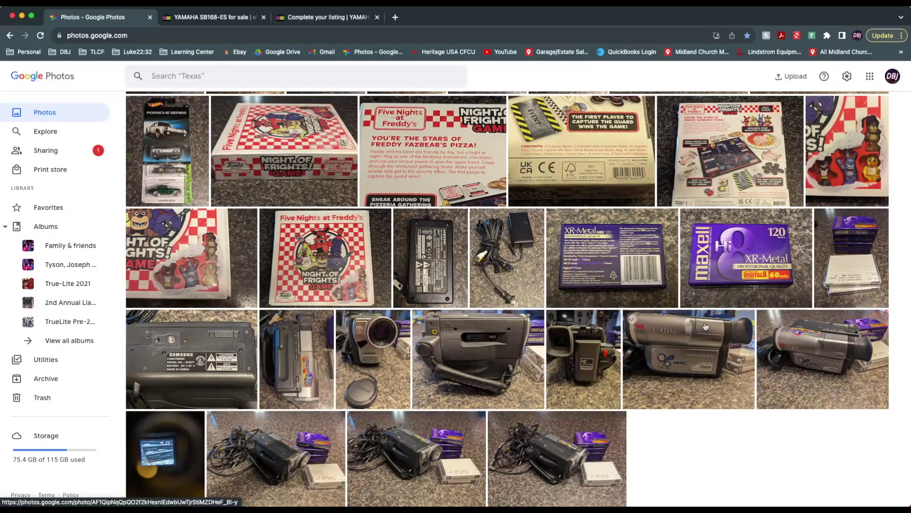
left_click(766, 319)
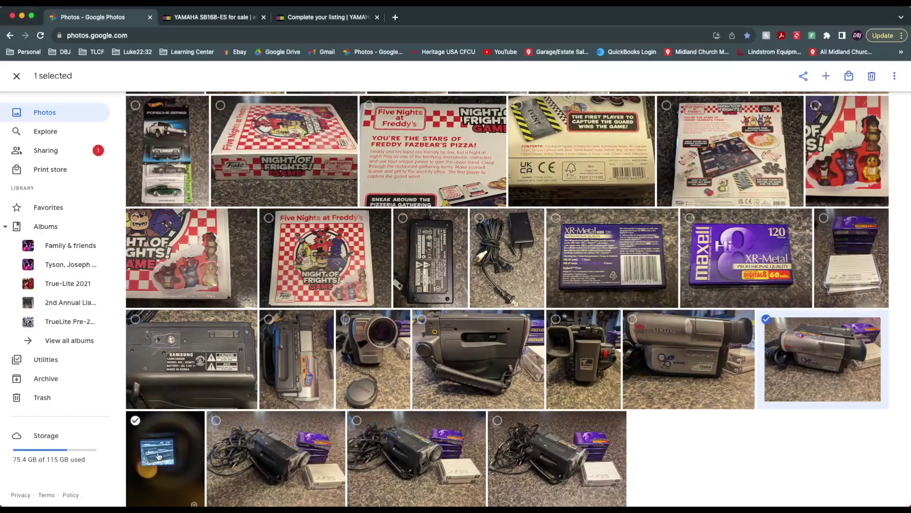
key("shift+d")
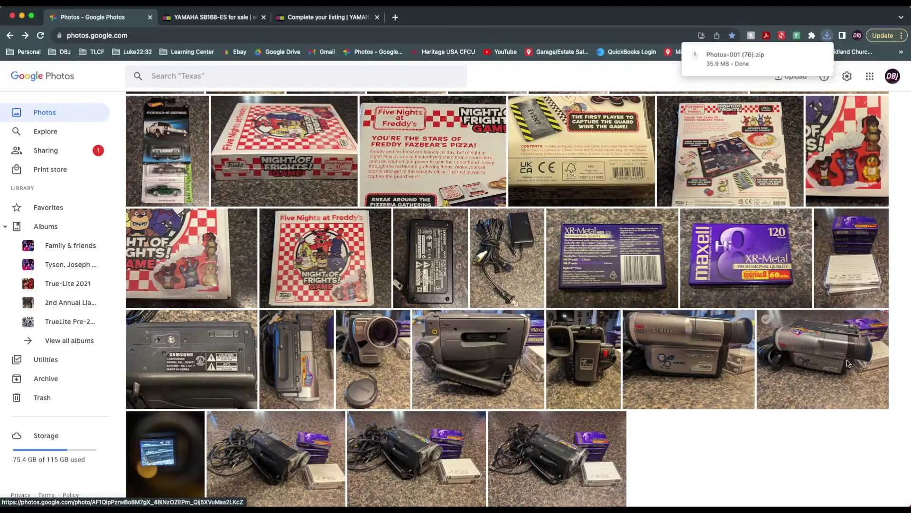
- Switch to the eBay home page and search for "samsung scw71"
left_click(367, 21)
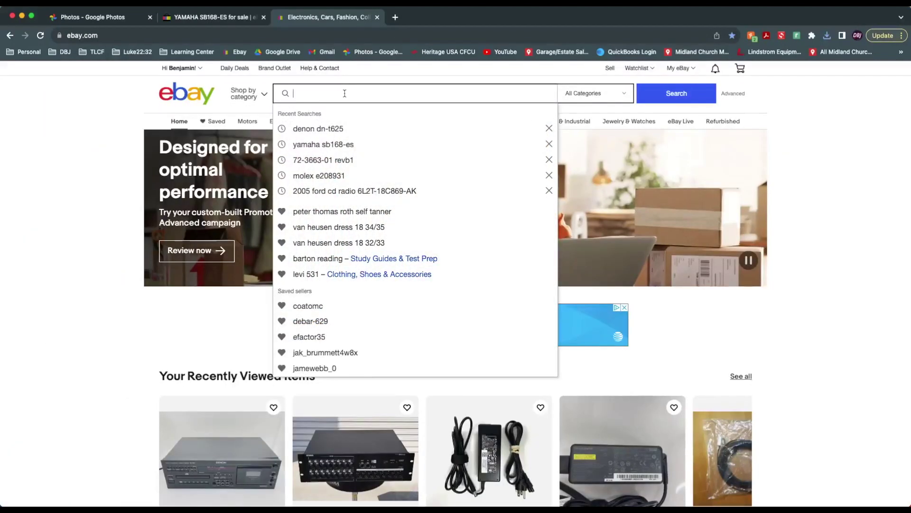
type("samsung")
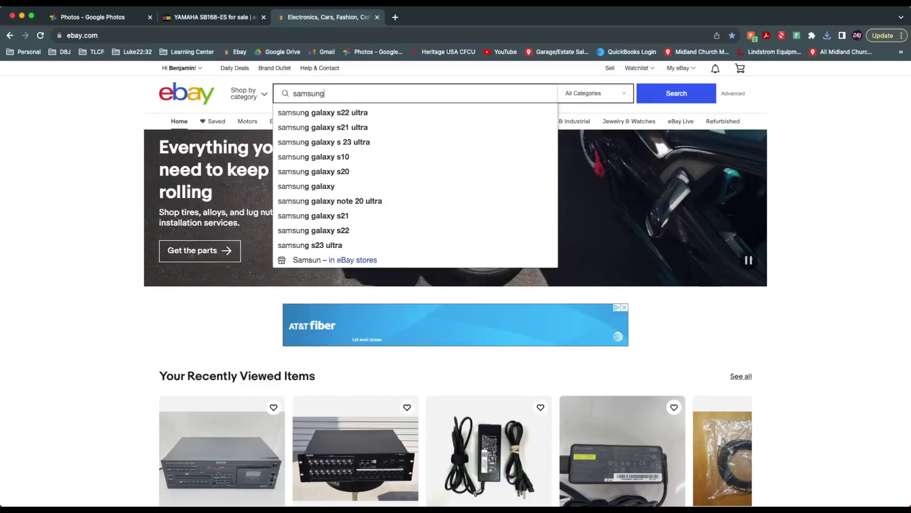
type(" scw71")
key("Return")
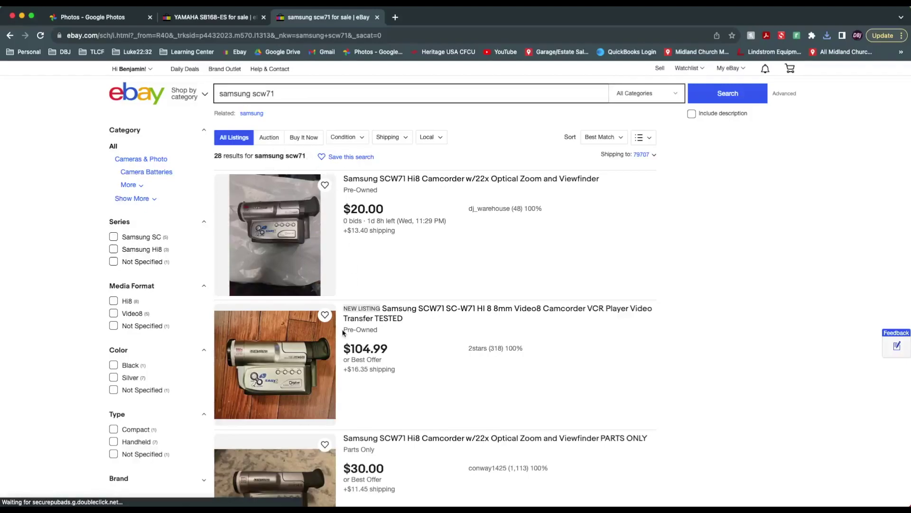
- Sort the Samsung SCW71 search results by Price + Shipping: highest first
scroll(332, 308, "down", 1)
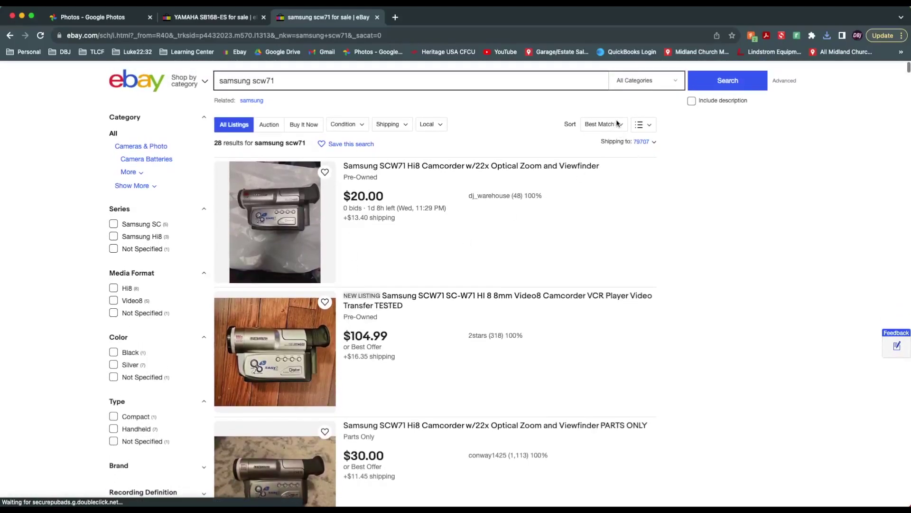
left_click(602, 121)
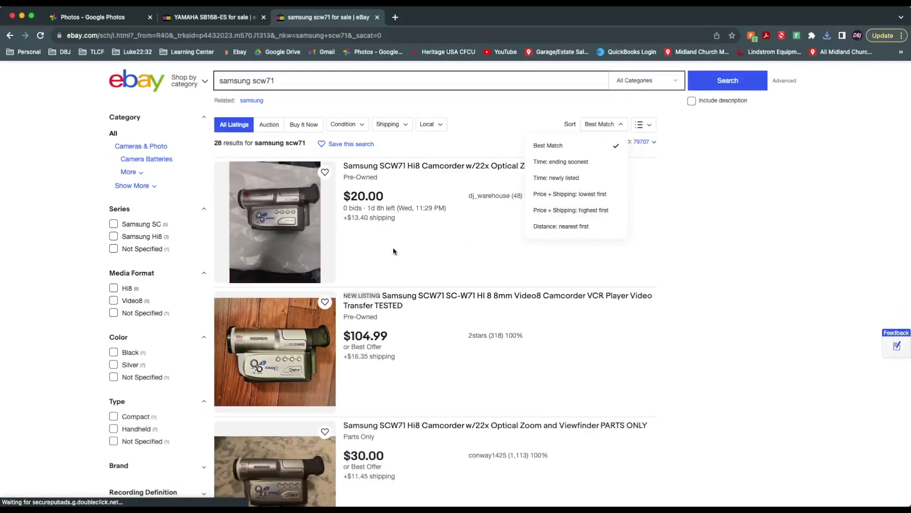
left_click(606, 124)
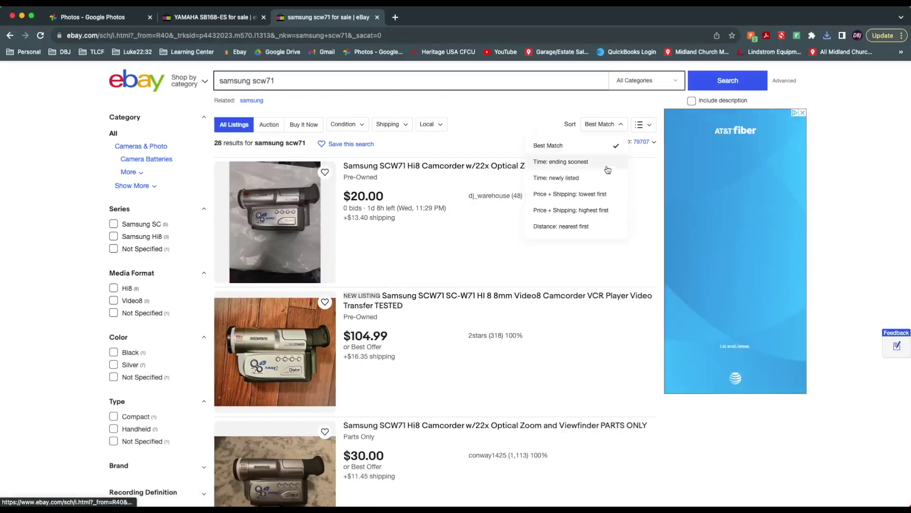
left_click(589, 211)
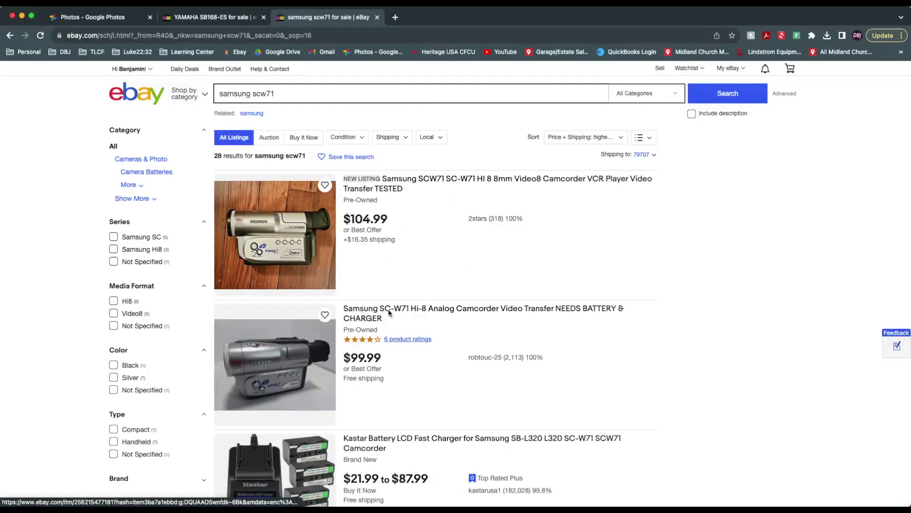
- Examine the active SCW71 camcorder listings, comparing their titles, conditions, asking prices, offer types and shipping terms
scroll(388, 312, "down", 5)
scroll(382, 278, "down", 13)
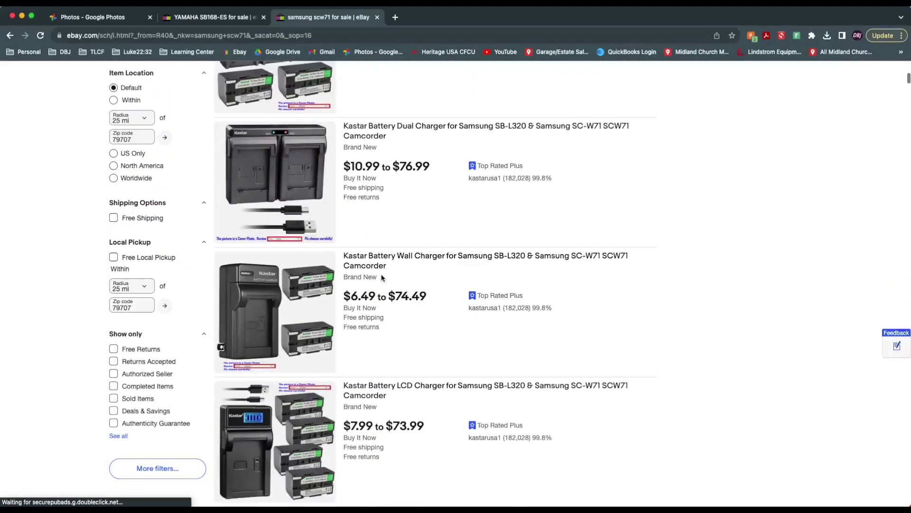
scroll(382, 277, "down", 13)
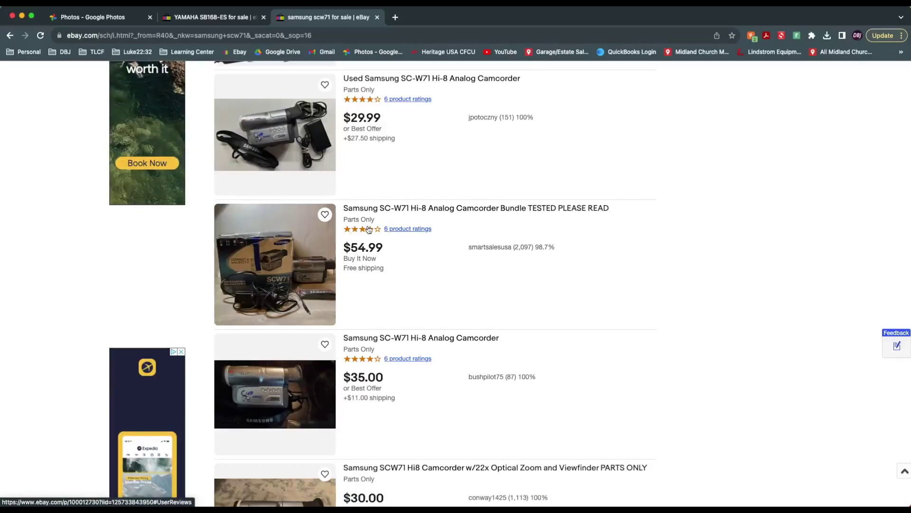
scroll(369, 370, "up", 1)
scroll(368, 370, "down", 6)
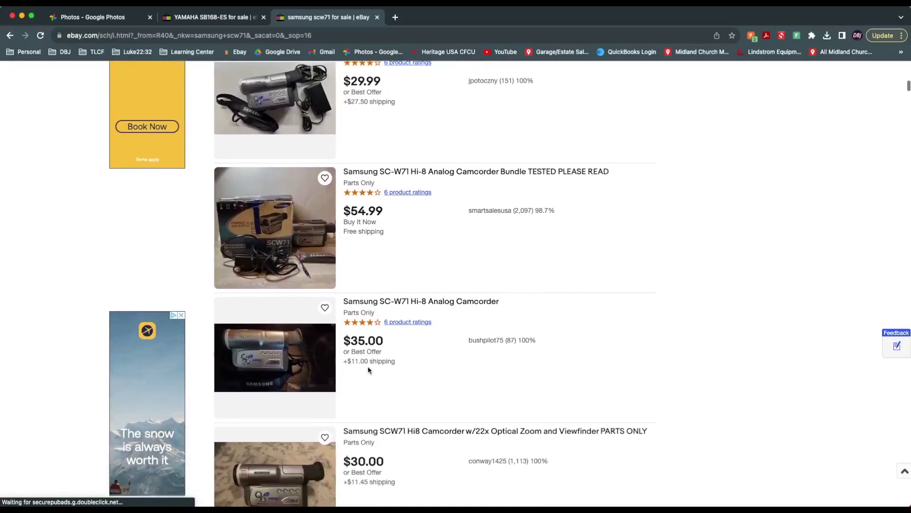
scroll(369, 368, "down", 5)
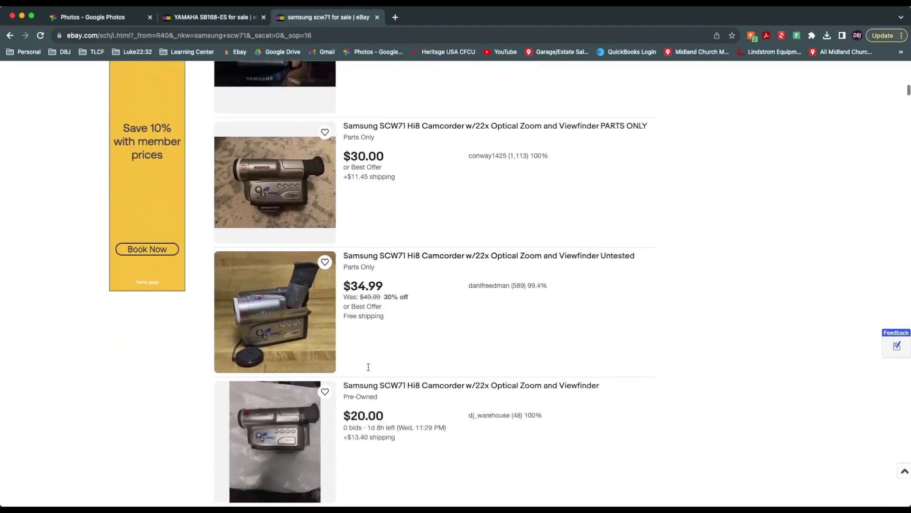
- Limit the Samsung SCW71 search results to sold items
scroll(369, 371, "down", 1)
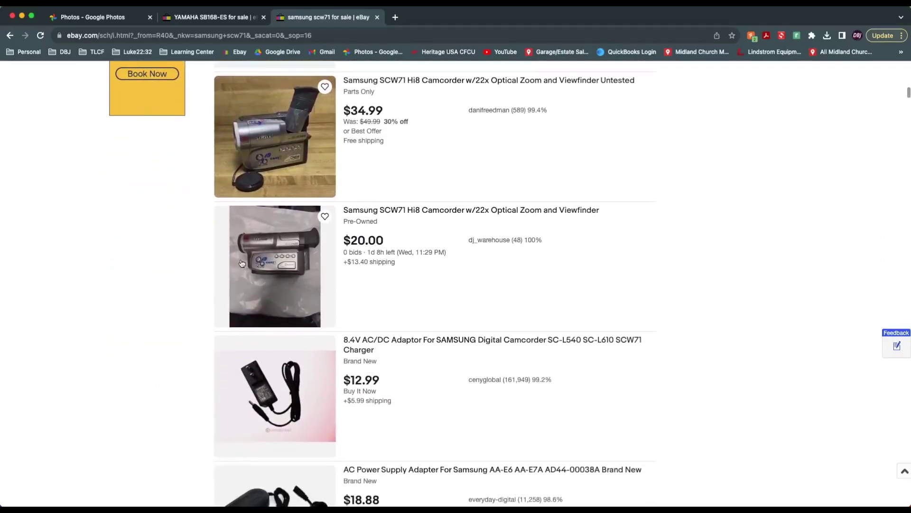
scroll(374, 258, "up", 20)
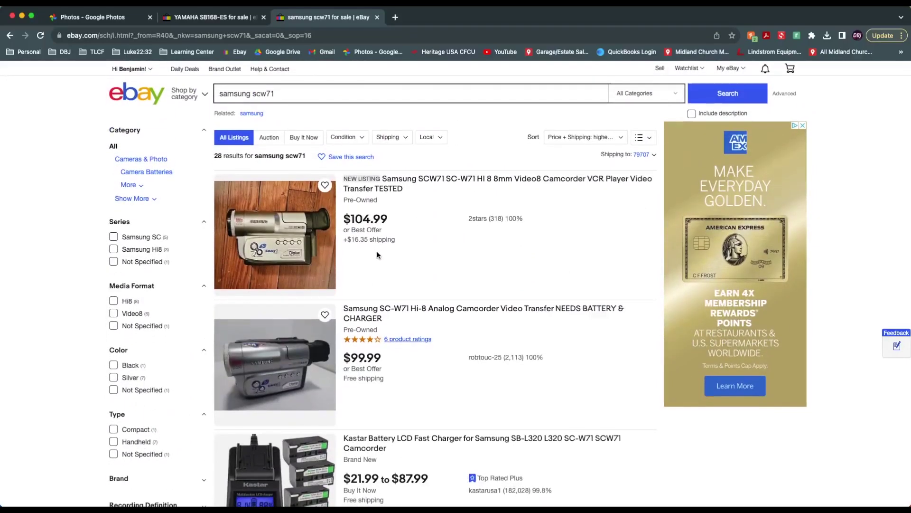
scroll(373, 244, "down", 1)
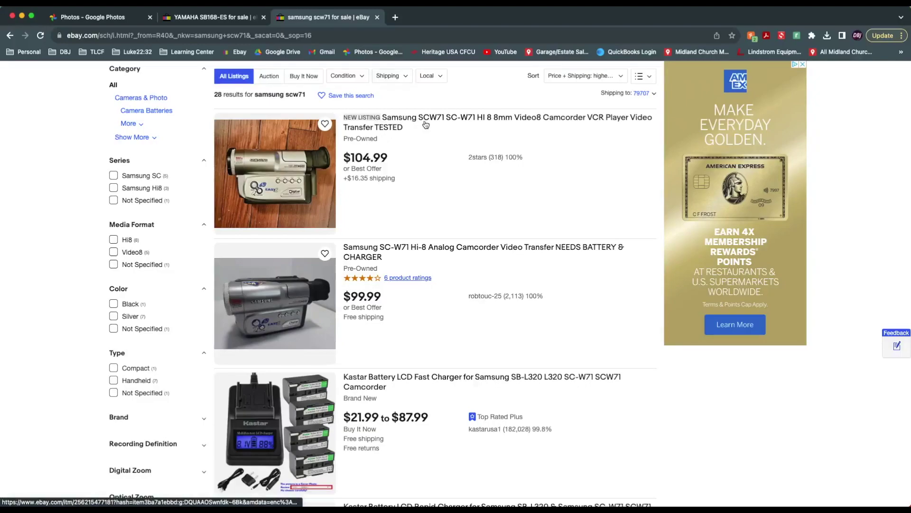
scroll(199, 394, "down", 10)
scroll(199, 395, "down", 3)
left_click(137, 376)
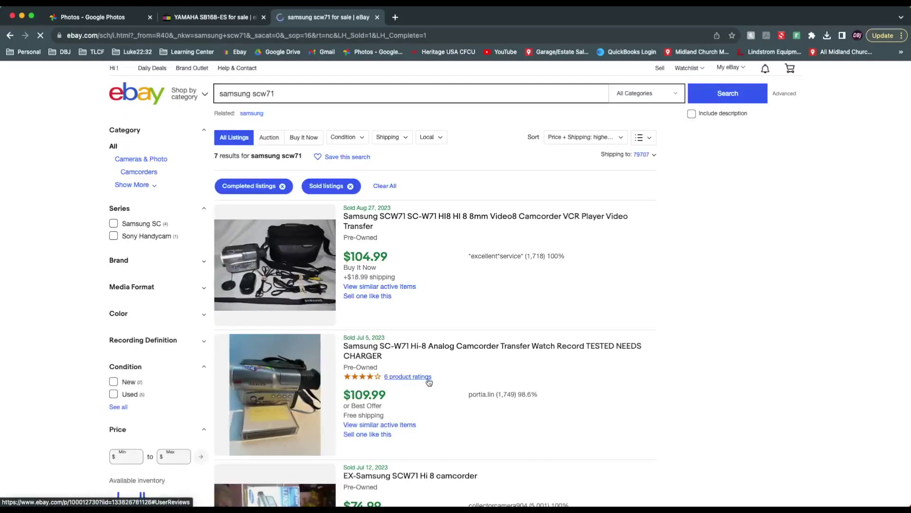
- Compare the sold camcorder listings and start a similar listing from the $104.99 Samsung SCW71 sold Aug 27, 2023
scroll(388, 279, "down", 2)
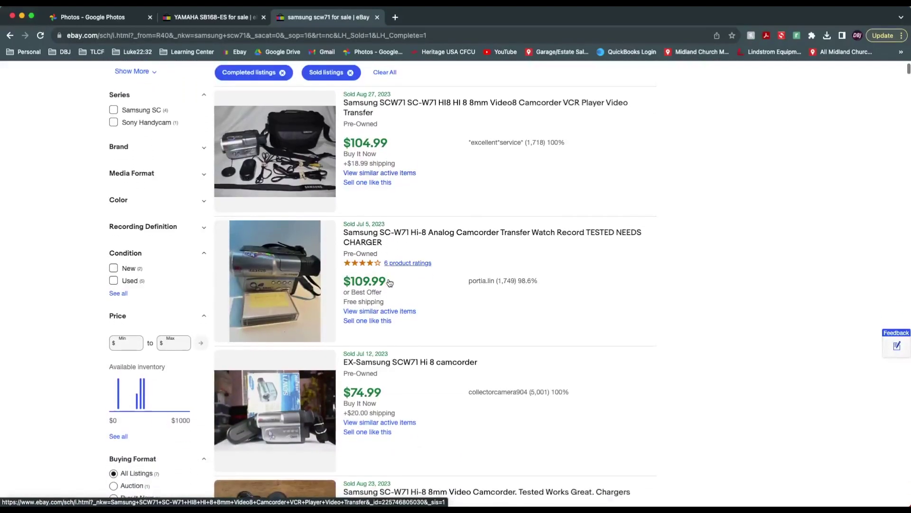
scroll(387, 228, "up", 2)
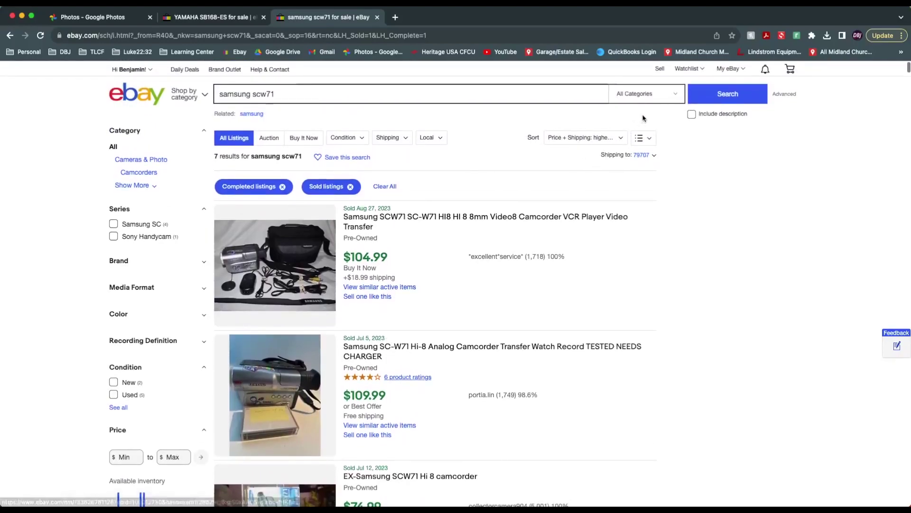
scroll(433, 309, "down", 2)
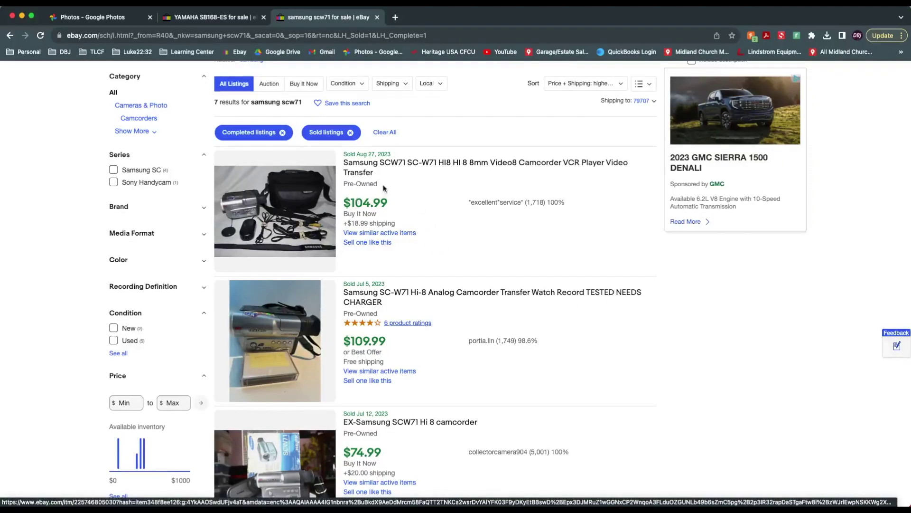
left_click(376, 247)
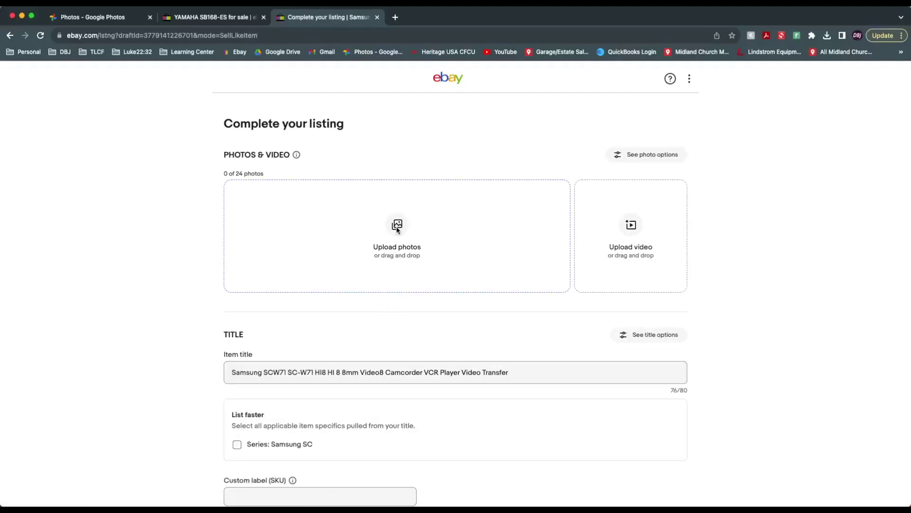
- Upload the 13 camcorder photos to the listing and make the angled Samsung side shot the main photo
left_click_drag(398, 227, 550, 232)
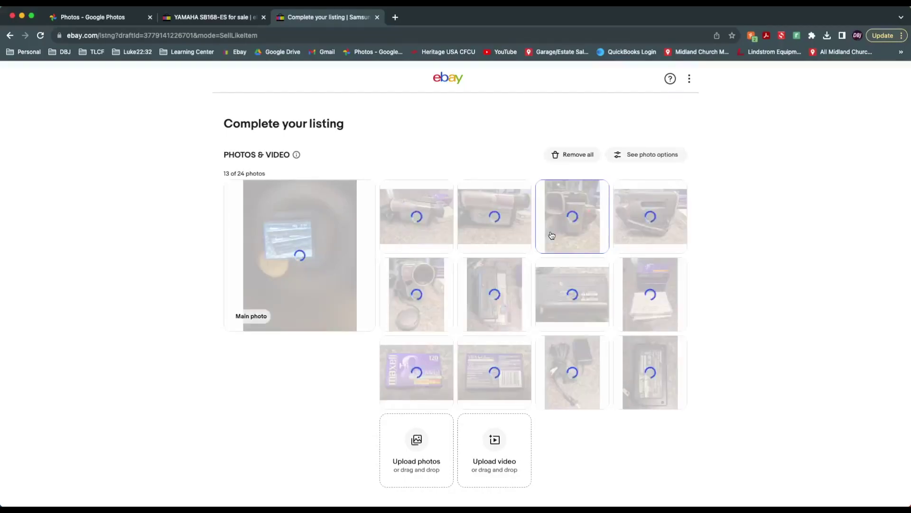
left_click_drag(423, 215, 299, 268)
- Crop the main photo closely around the camcorder, trimming the empty countertop below and both sides, and save the edit
left_click(294, 270)
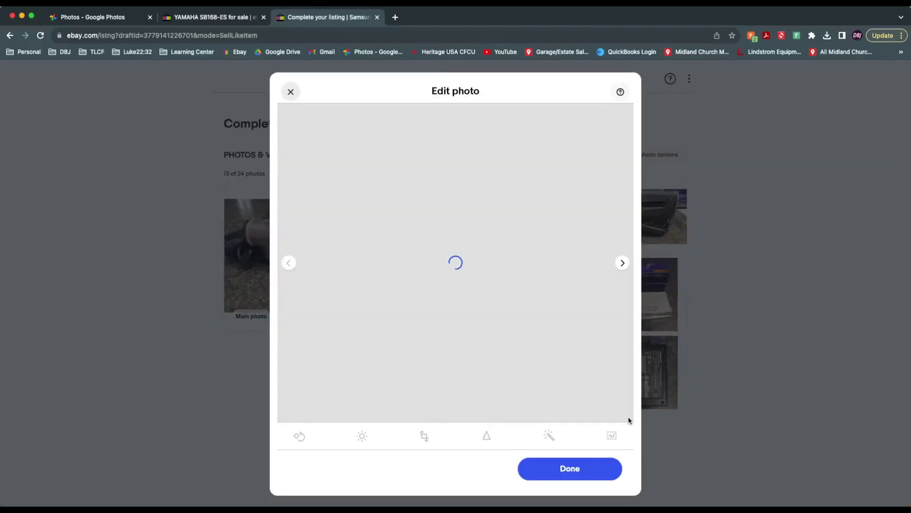
left_click(424, 435)
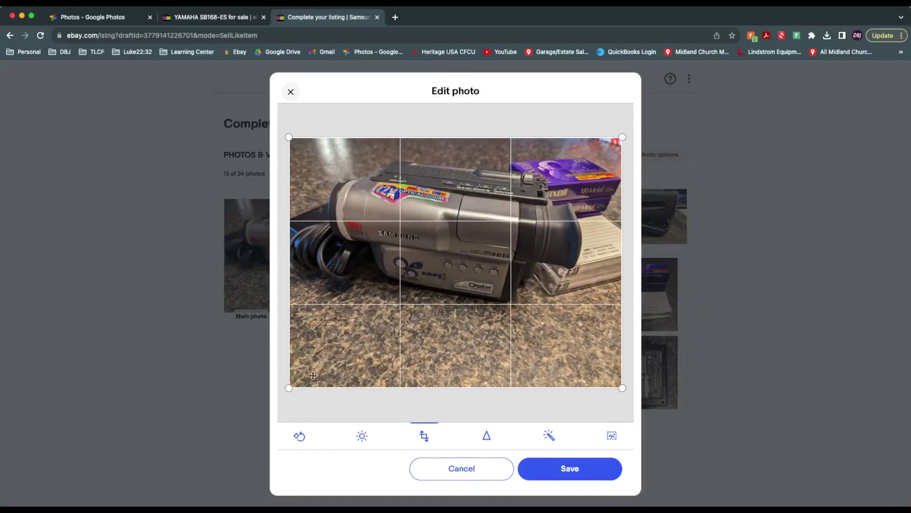
left_click_drag(288, 387, 298, 311)
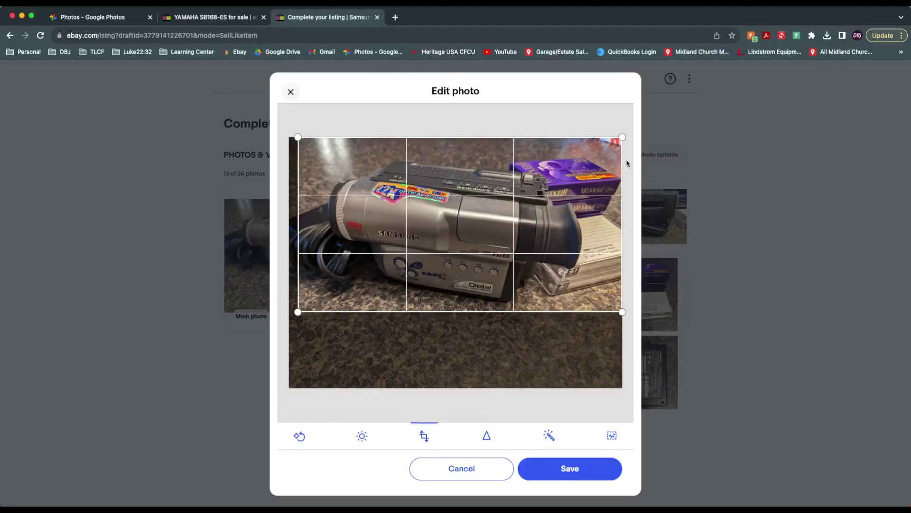
left_click_drag(296, 137, 312, 136)
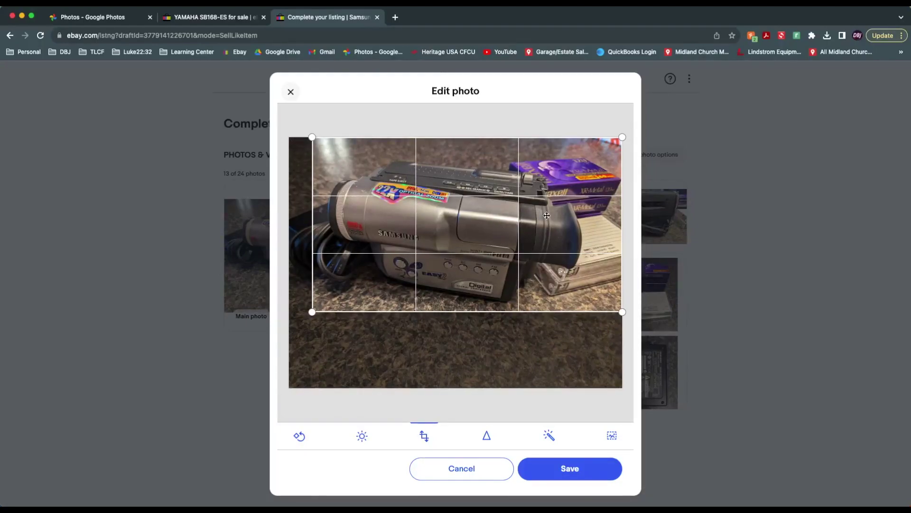
left_click_drag(622, 137, 589, 136)
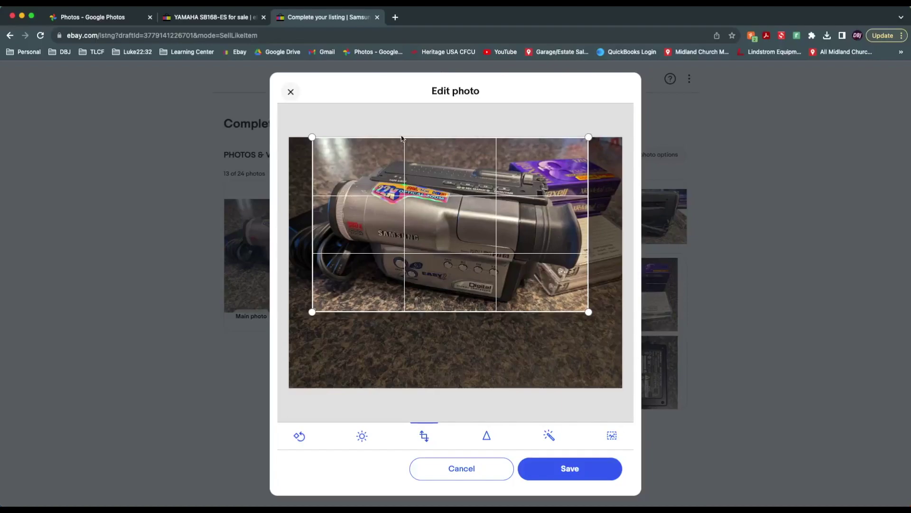
left_click_drag(313, 139, 319, 138)
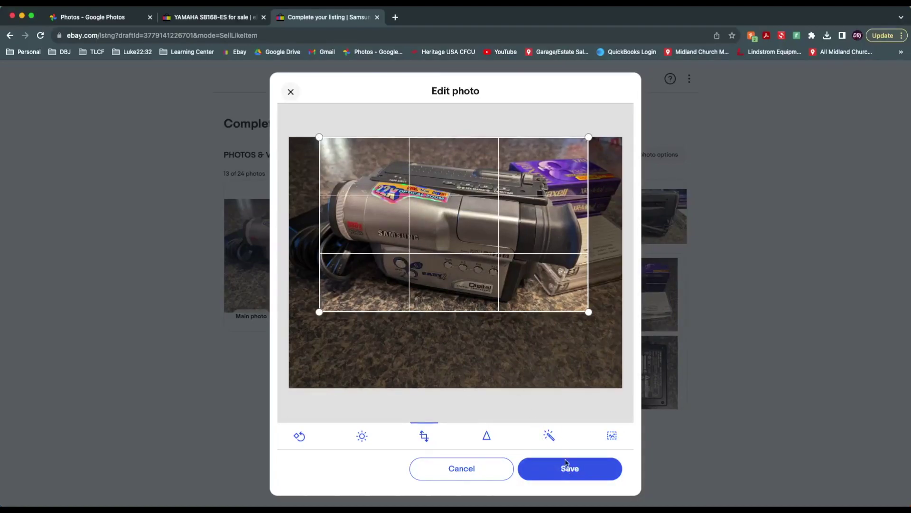
left_click_drag(499, 208, 499, 214)
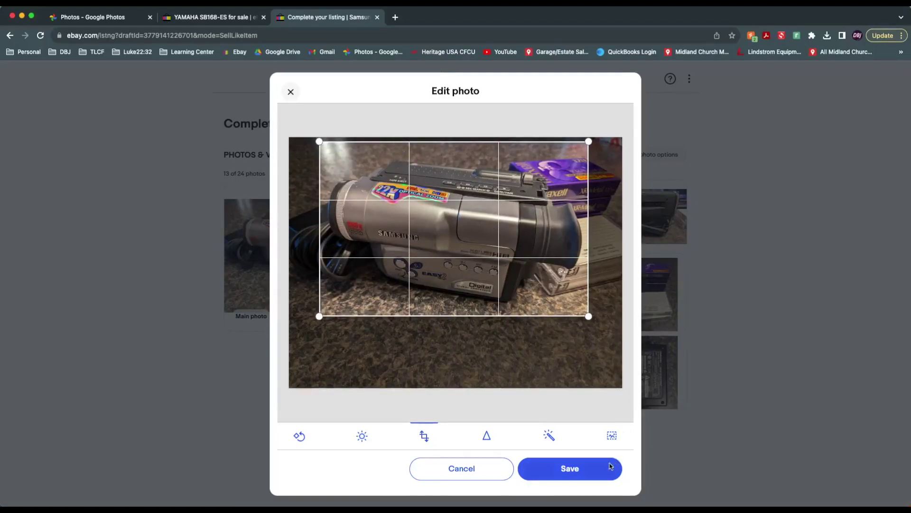
left_click(584, 468)
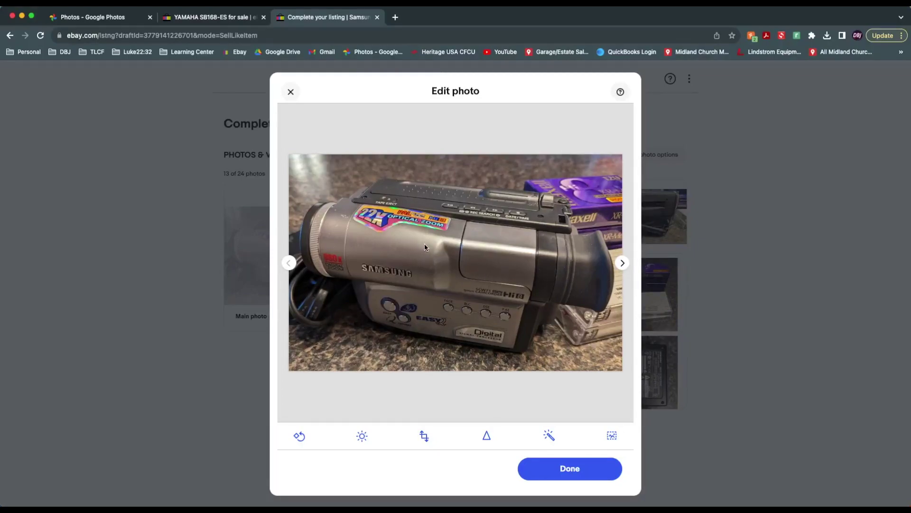
left_click(549, 470)
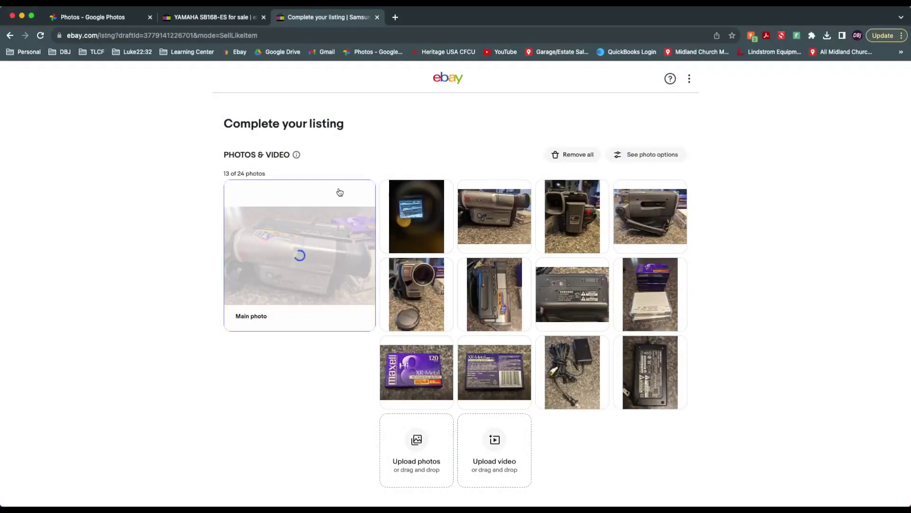
- Examine the remaining listing photos in order, from the viewfinder shot through the camcorder views and tapes to the power adapter
left_click(412, 216)
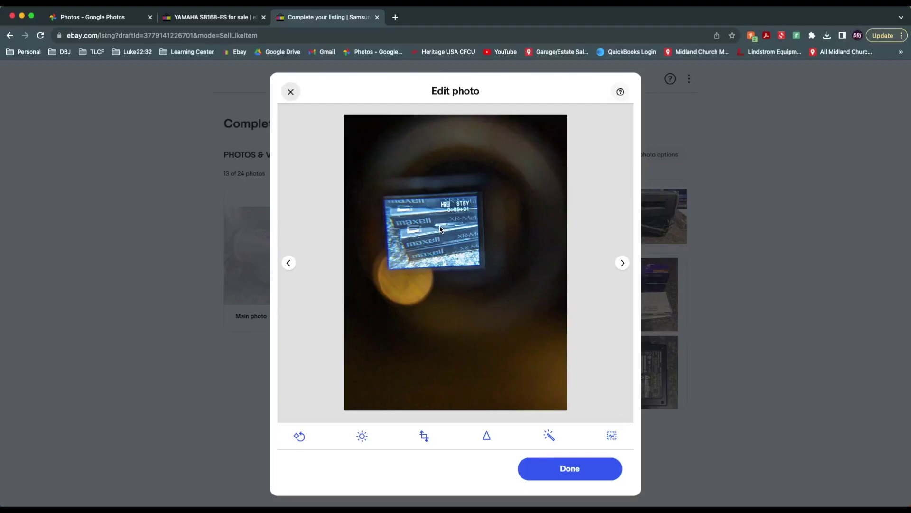
left_click(623, 263)
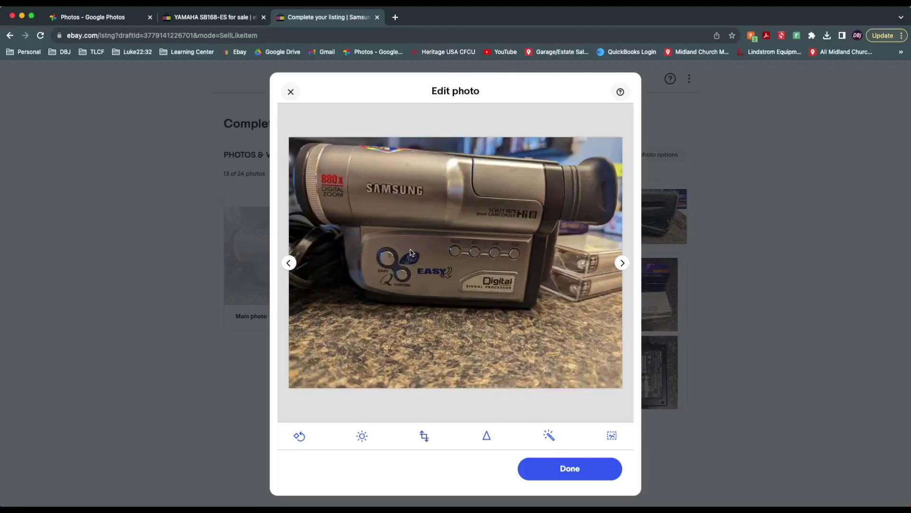
left_click(623, 264)
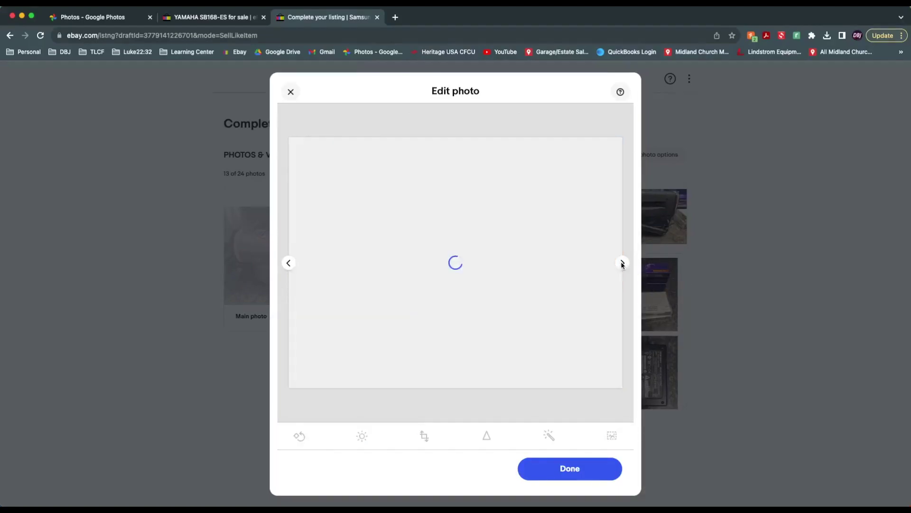
left_click(622, 263)
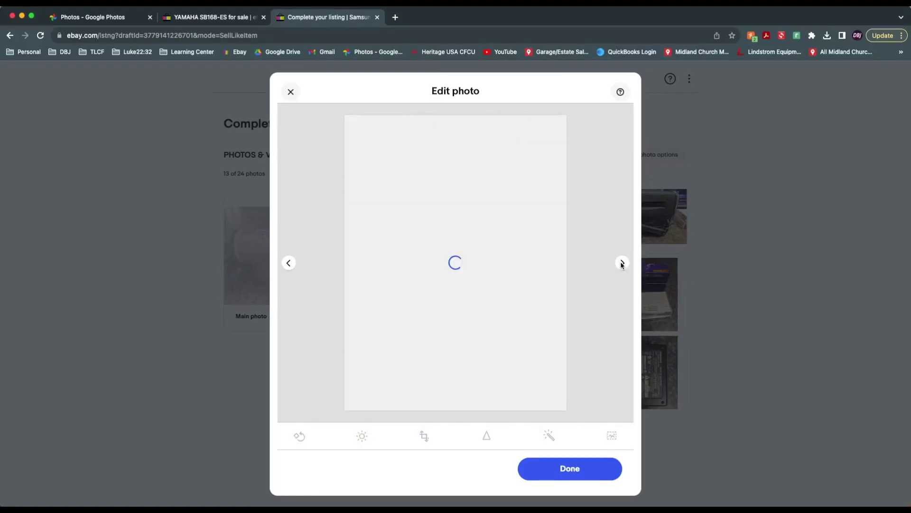
left_click(623, 263)
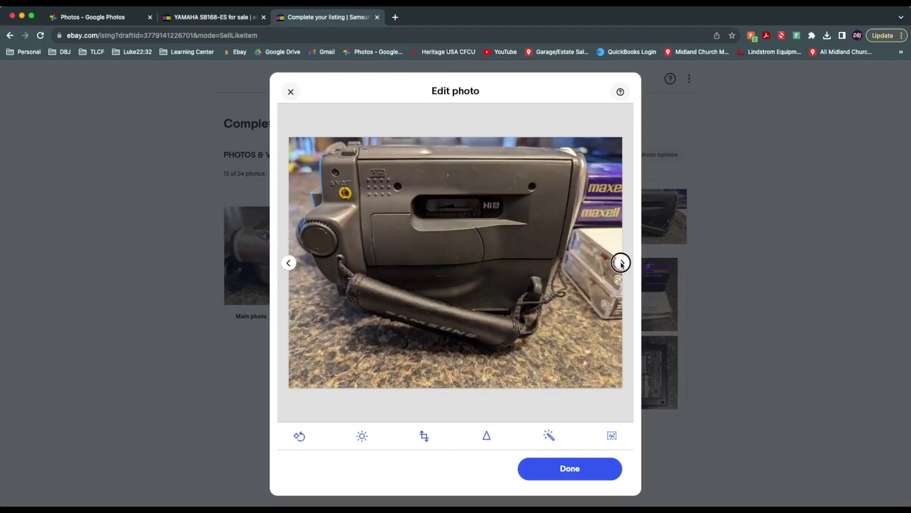
left_click(622, 263)
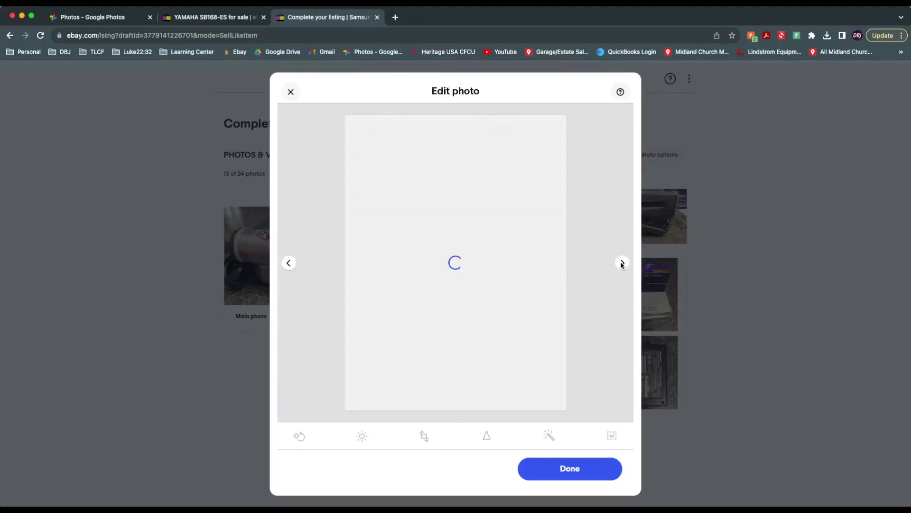
left_click(622, 264)
left_click(622, 263)
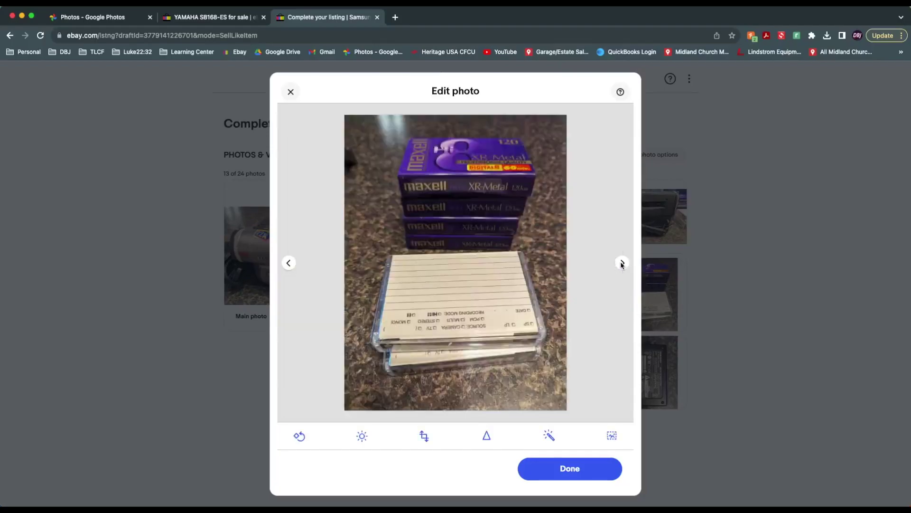
left_click(623, 263)
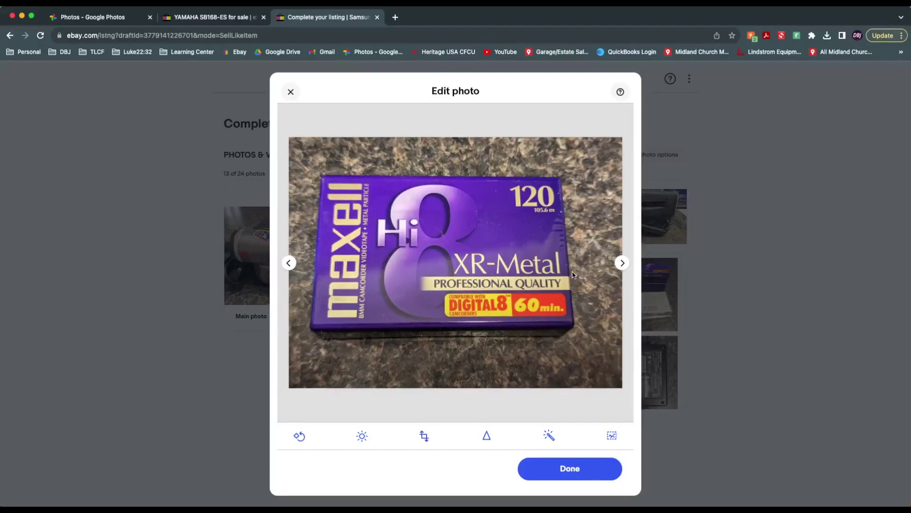
left_click(622, 263)
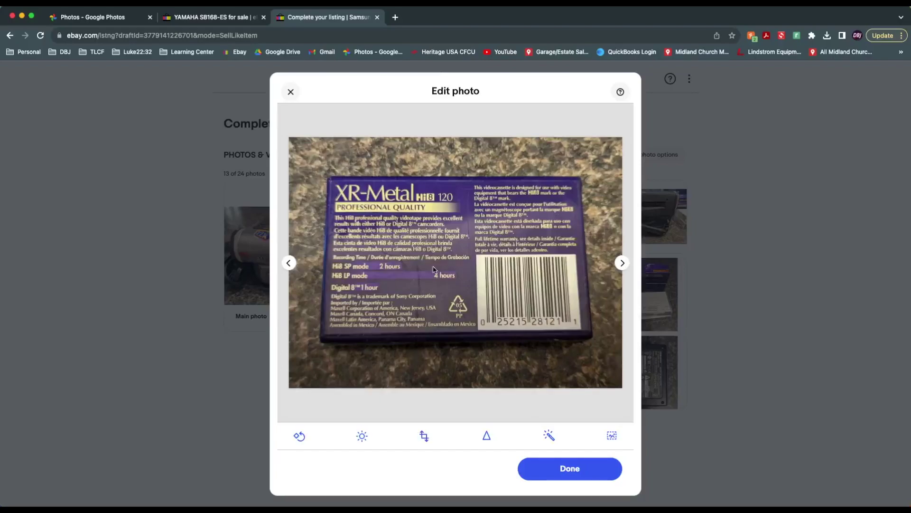
left_click(622, 263)
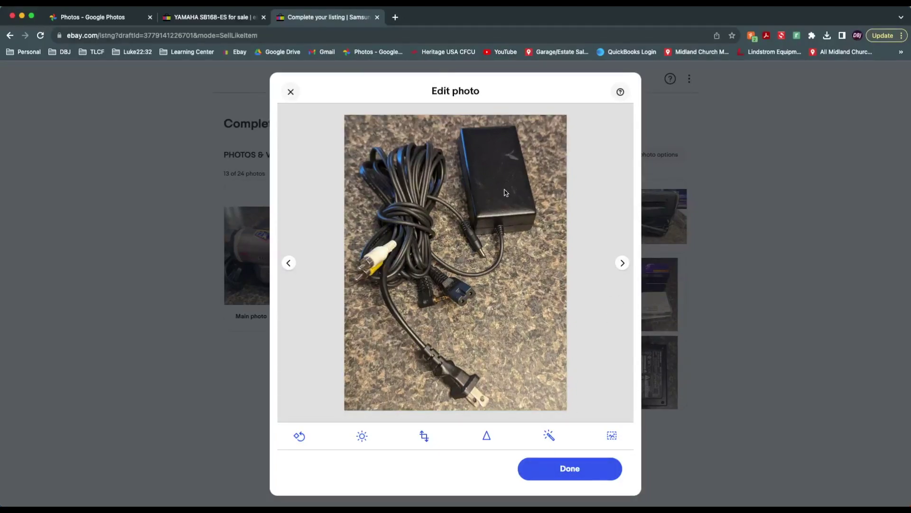
left_click(623, 263)
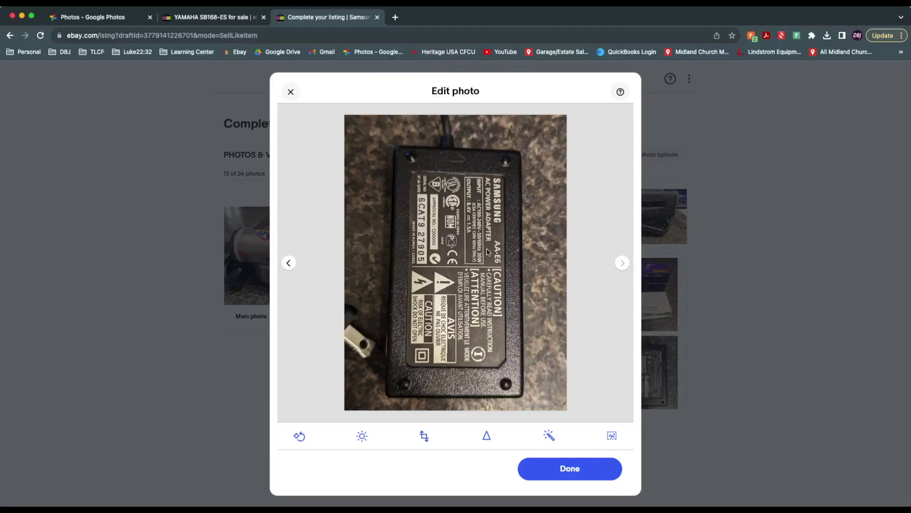
left_click(571, 469)
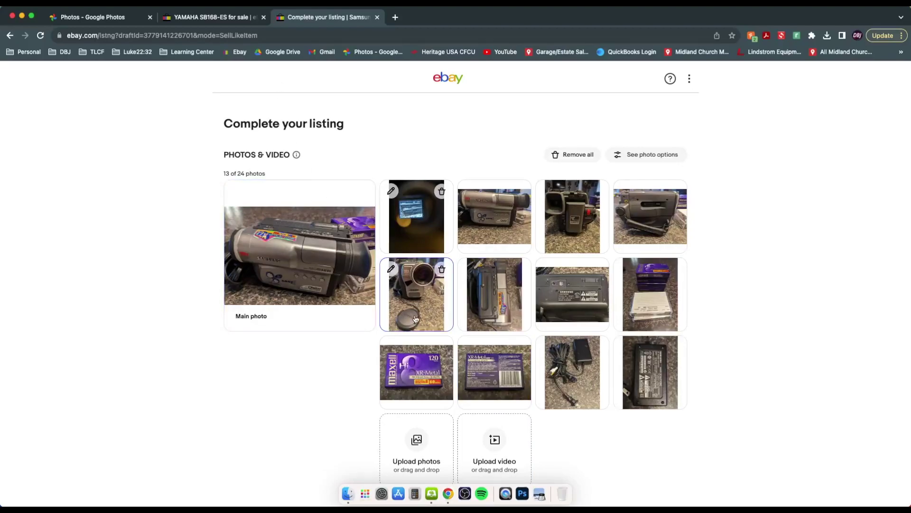
- Copy "Samsung SCW71" from the item title and search eBay for it in a new browser tab
scroll(415, 319, "down", 2)
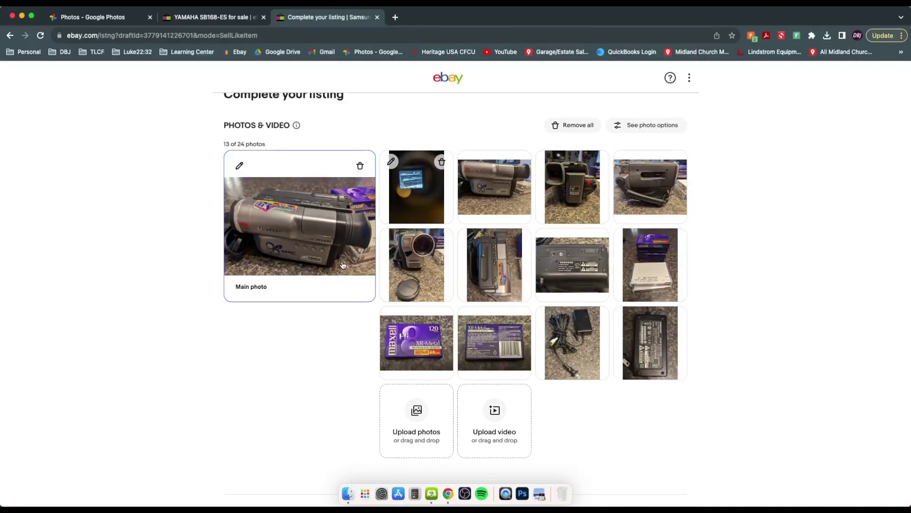
scroll(344, 275, "down", 5)
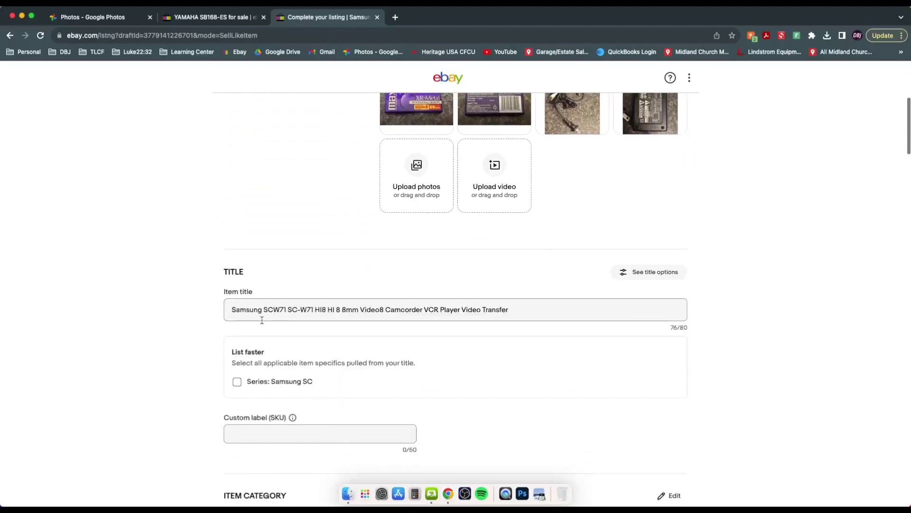
left_click_drag(232, 309, 286, 310)
key("super+c")
left_click(395, 17)
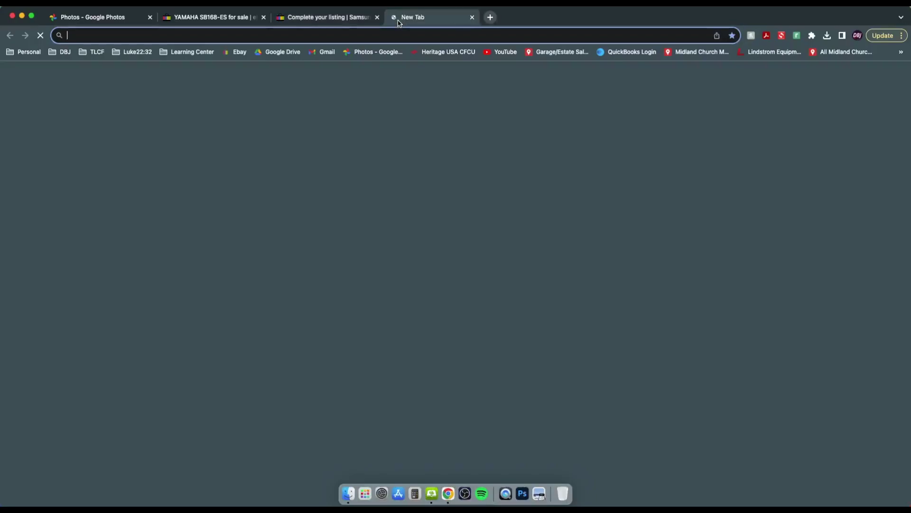
key("super+v")
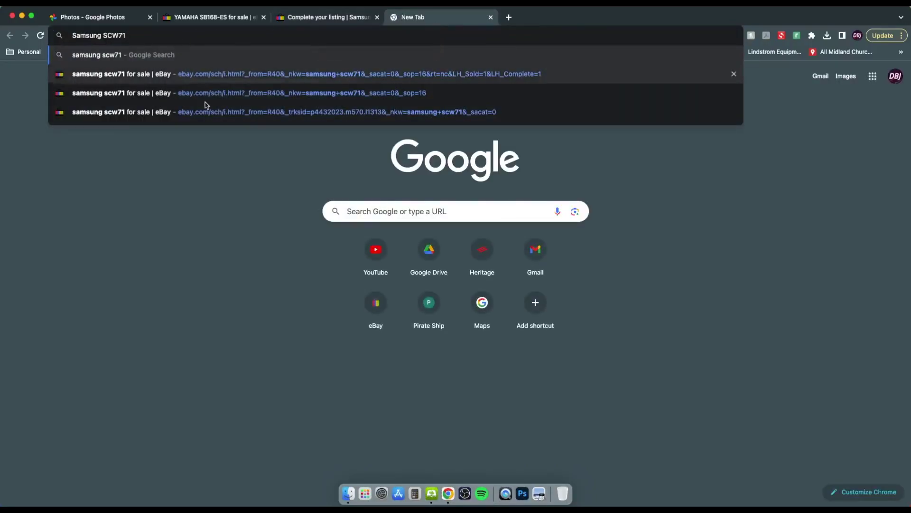
left_click(285, 251)
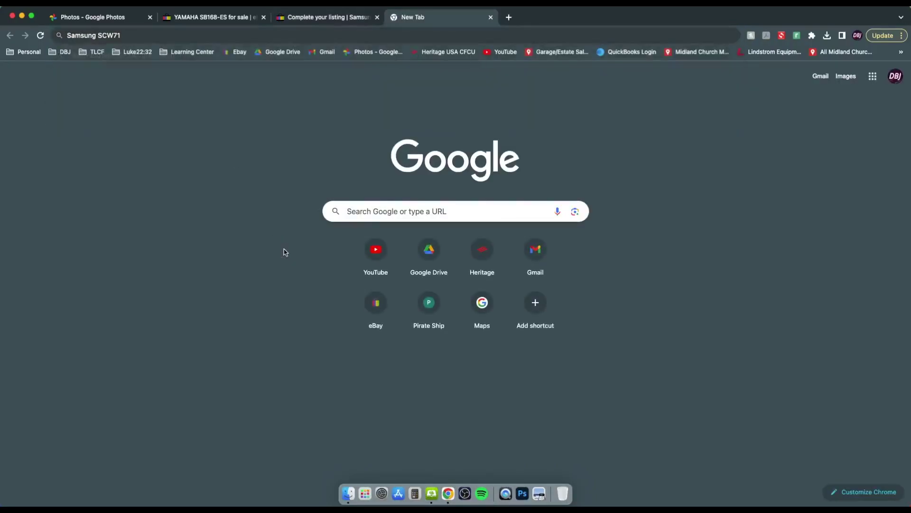
left_click(236, 52)
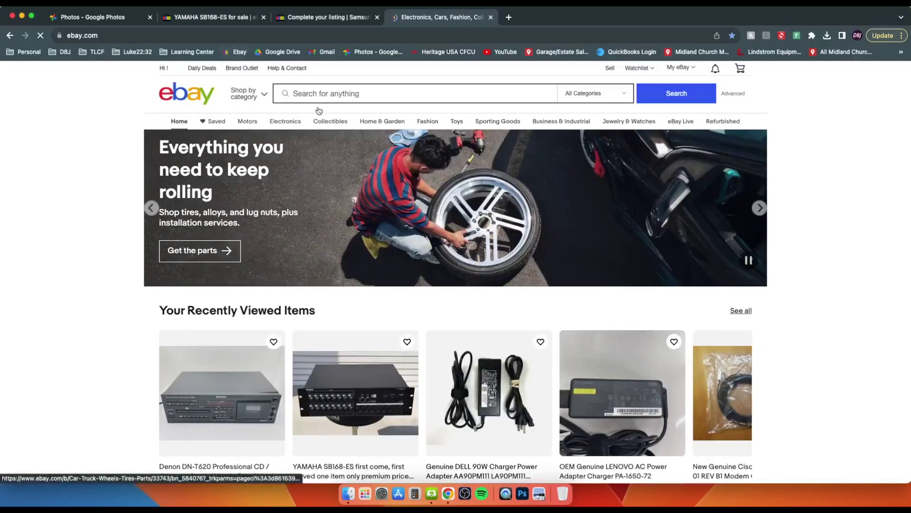
left_click(322, 93)
key("super+v")
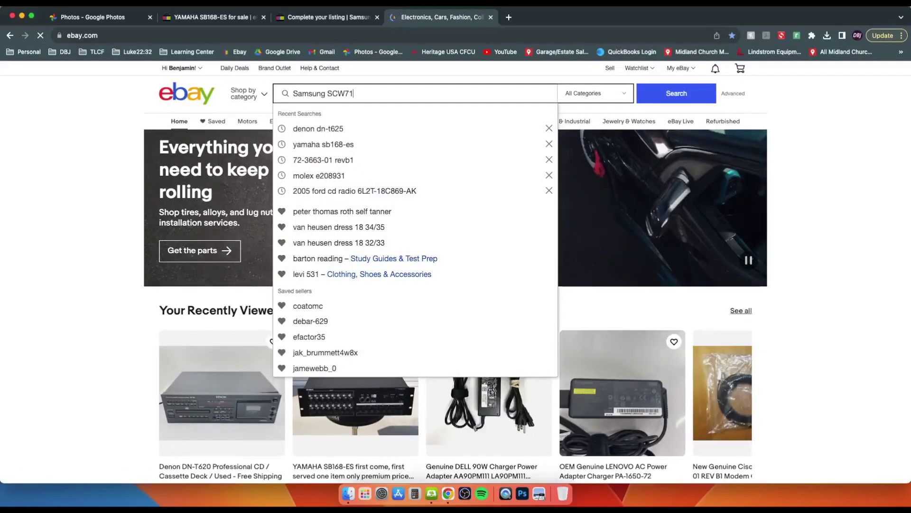
key("Return")
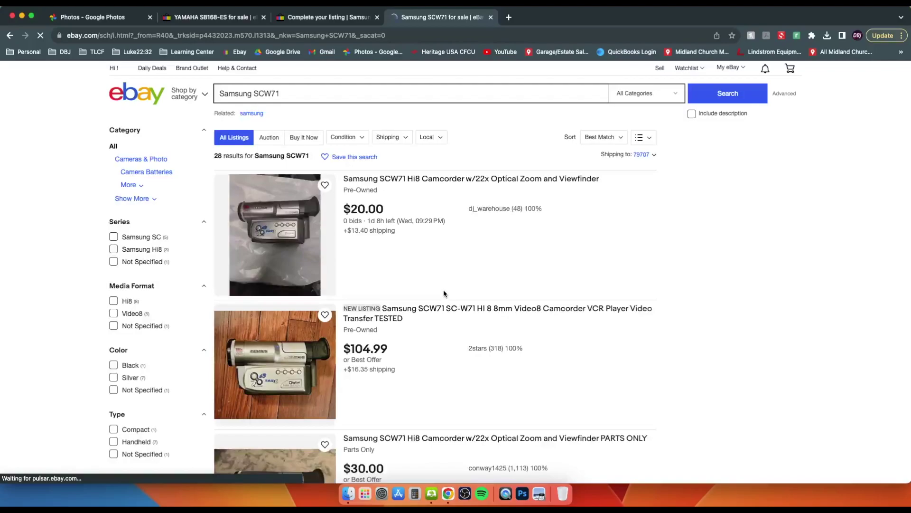
- Skim the active camcorder listings for their titles and prices, and return to the draft listing
scroll(443, 290, "down", 10)
scroll(443, 291, "down", 5)
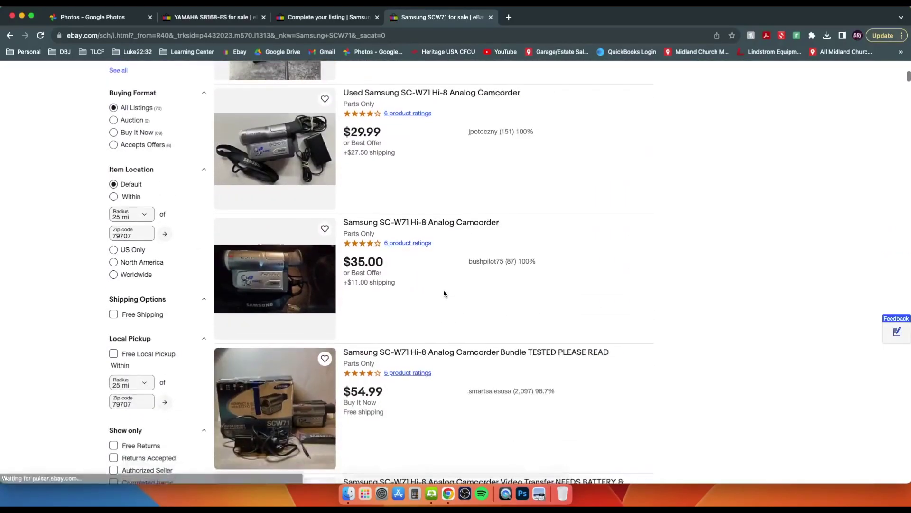
scroll(443, 289, "up", 10)
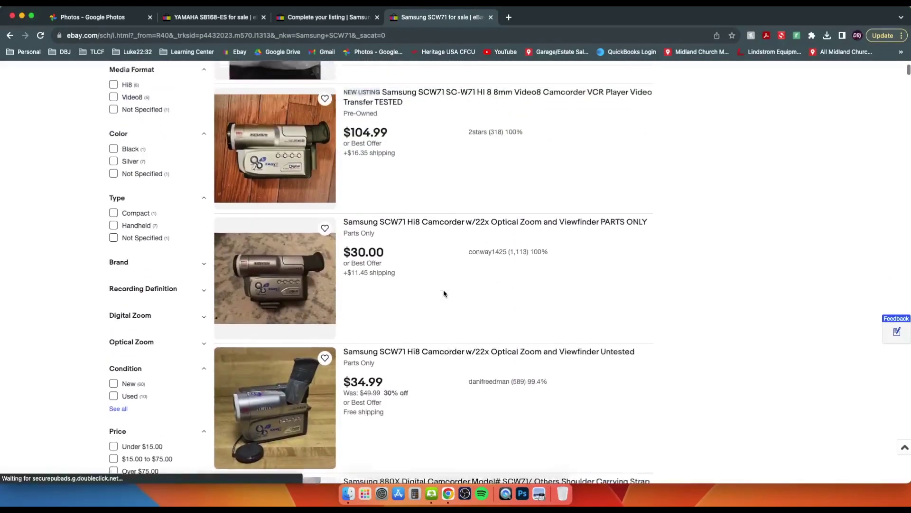
left_click(307, 19)
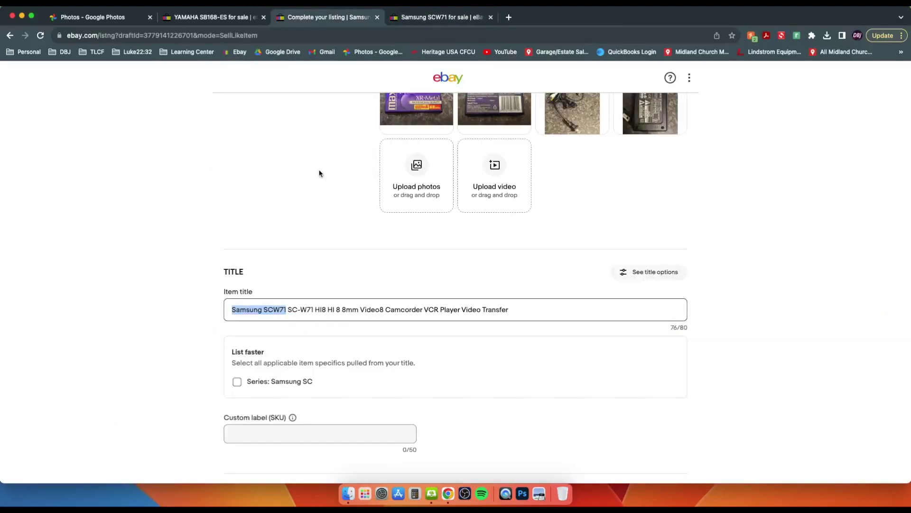
- Check the brand and model in the item title against the underside label photo and the main photo
left_click(245, 317)
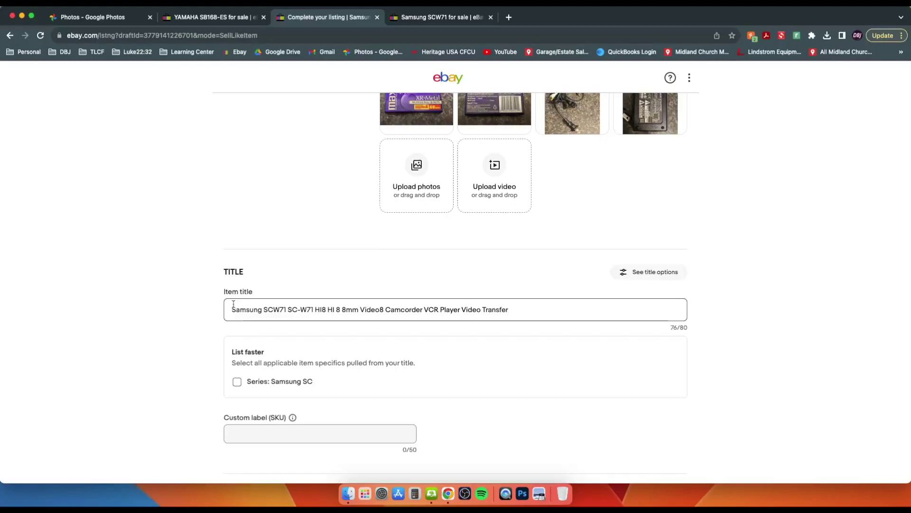
left_click_drag(233, 310, 264, 311)
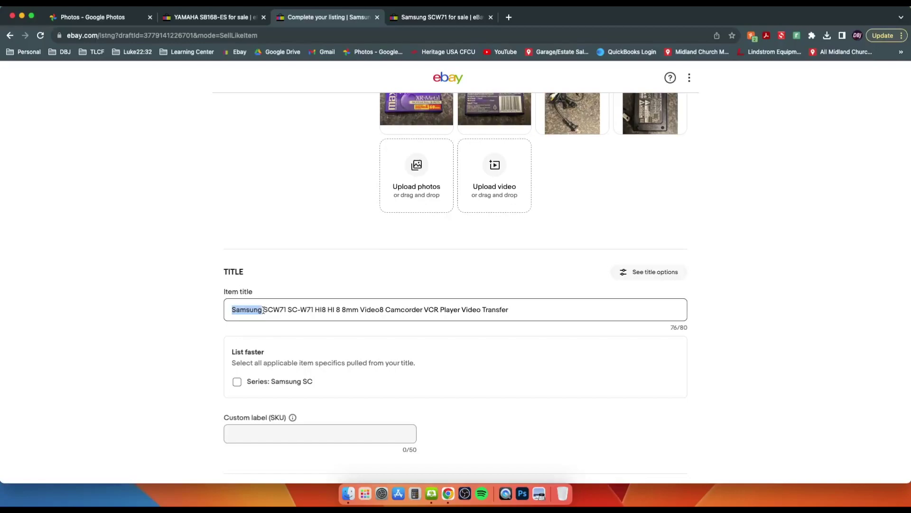
left_click_drag(286, 309, 231, 310)
left_click(286, 309)
scroll(286, 309, "up", 10)
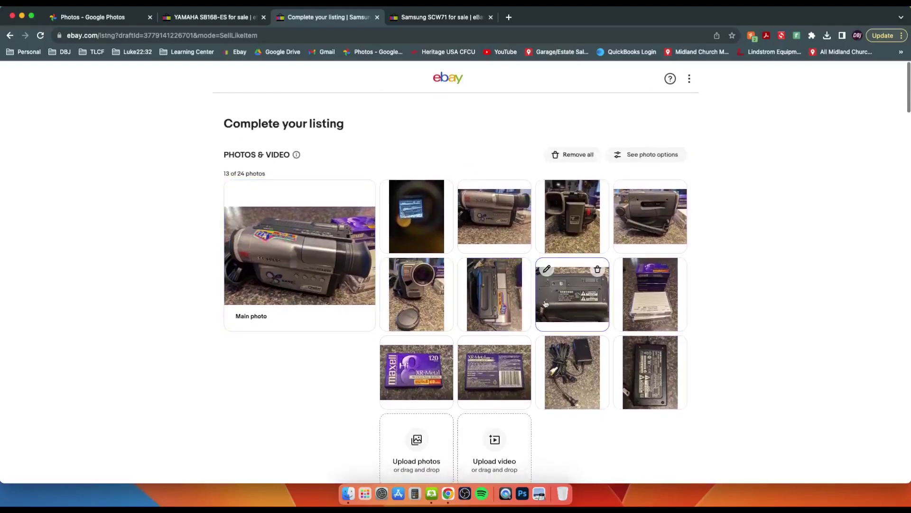
left_click(591, 294)
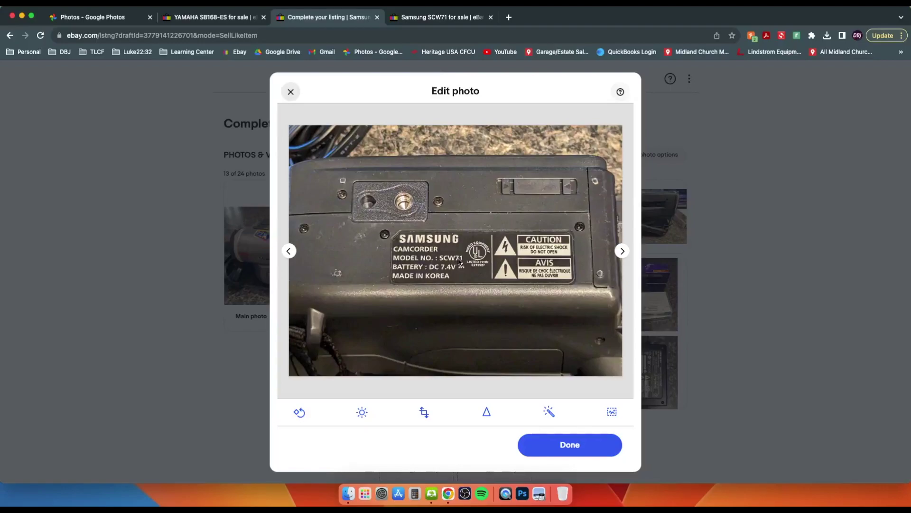
left_click(290, 91)
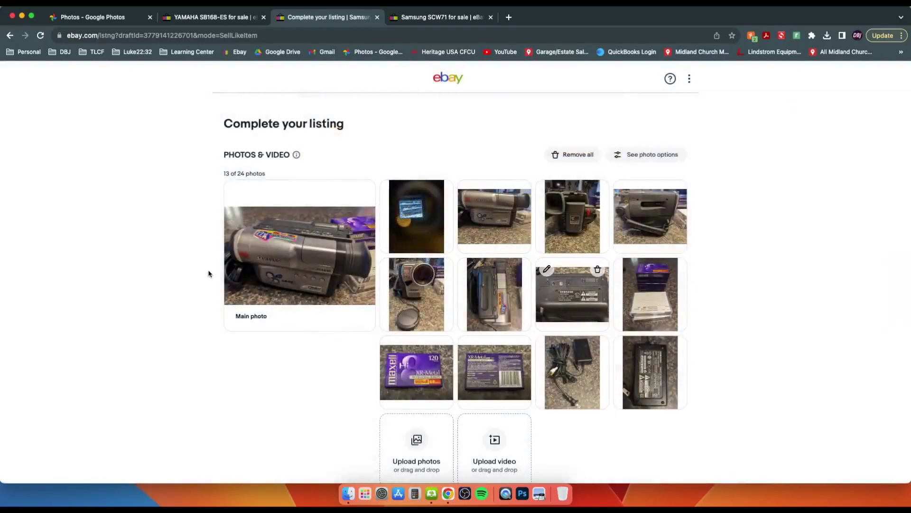
left_click(295, 283)
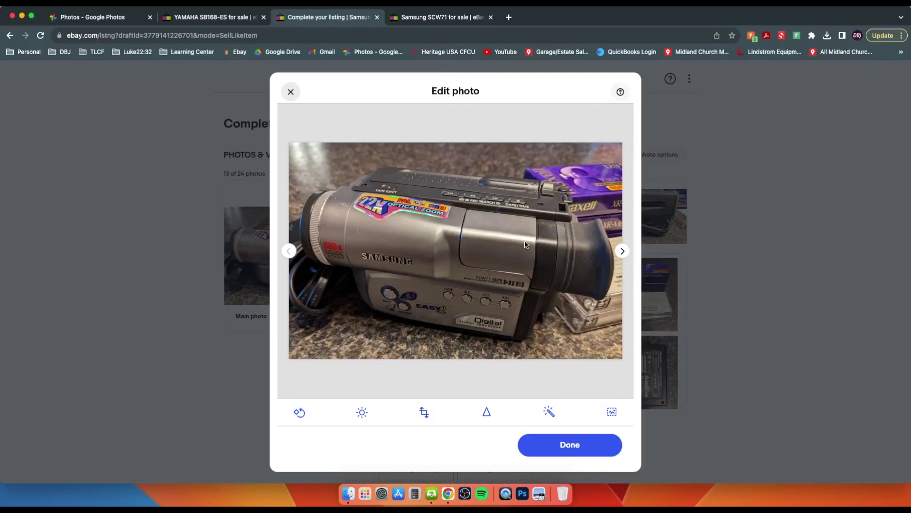
left_click(290, 91)
- Review the alternate model spelling SC-W71 and the "HI8 HI 8 8mm Video8" format keywords in the item title
scroll(229, 285, "down", 10)
scroll(228, 284, "up", 3)
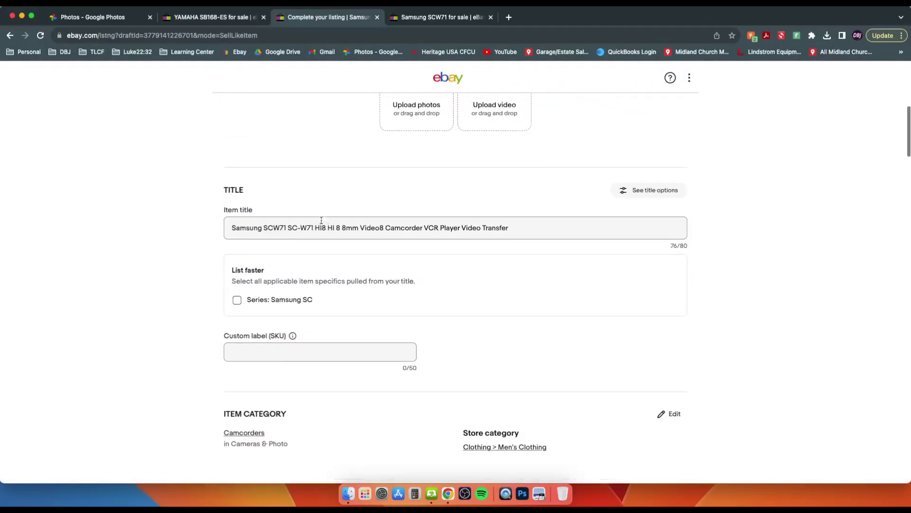
left_click_drag(314, 228, 293, 228)
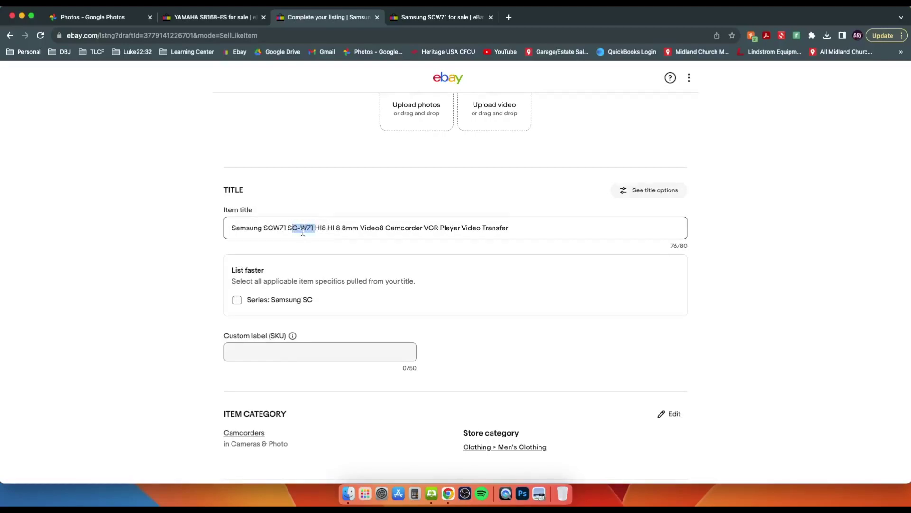
left_click(300, 229)
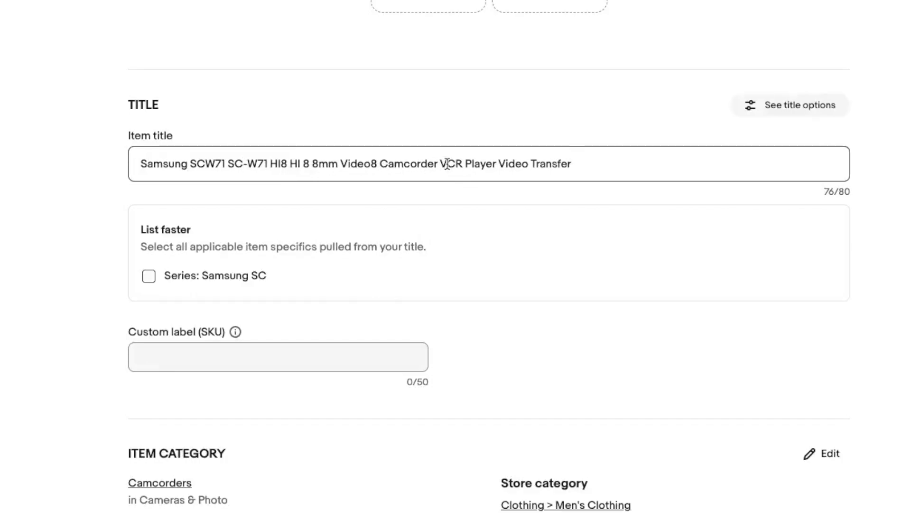
left_click_drag(378, 163, 272, 162)
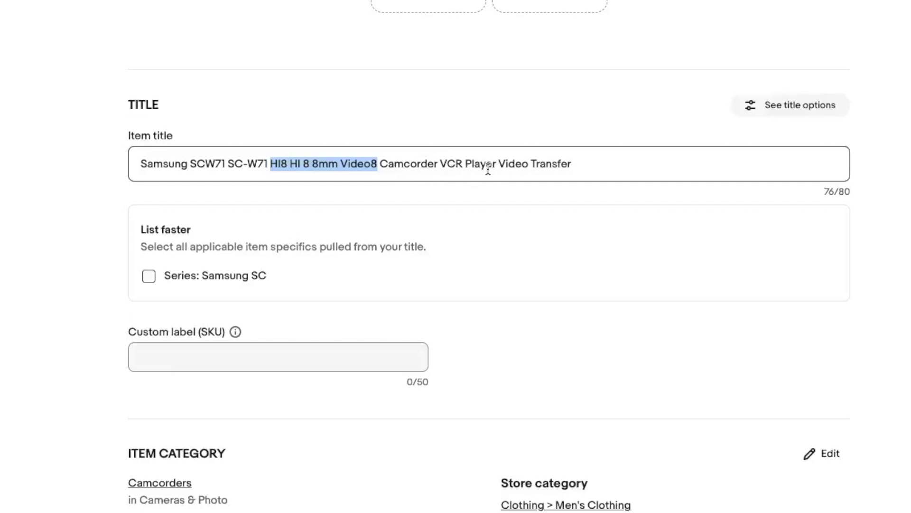
- Edit the item title to "Samsung SCW71 SC-W71 HI-8 8mm Video8 Camcorder VCR Player Video Transfer w/tapes"
left_click(583, 163)
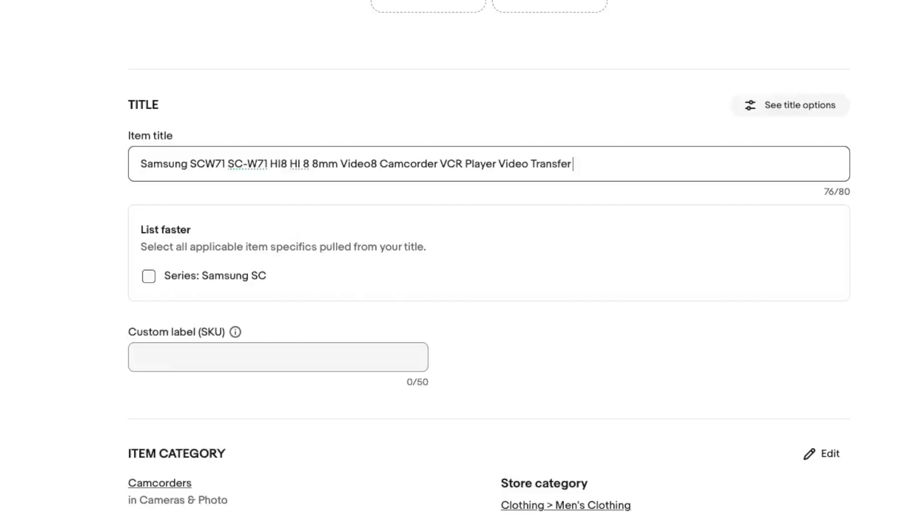
type("w/")
left_click(287, 163)
key("BackSpace")
key("BackSpace")
key("BackSpace")
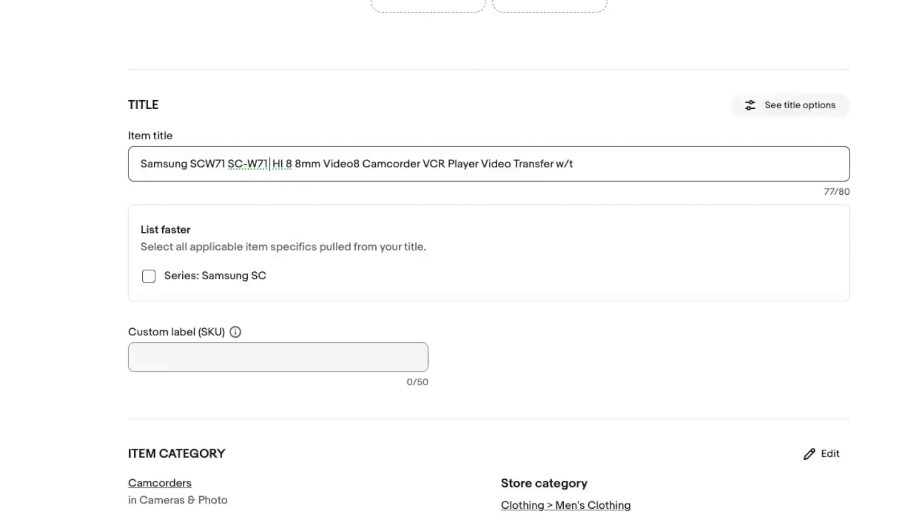
key("Delete")
key("Right")
key("Right")
key("Delete")
type("-")
left_click(591, 170)
type("apes")
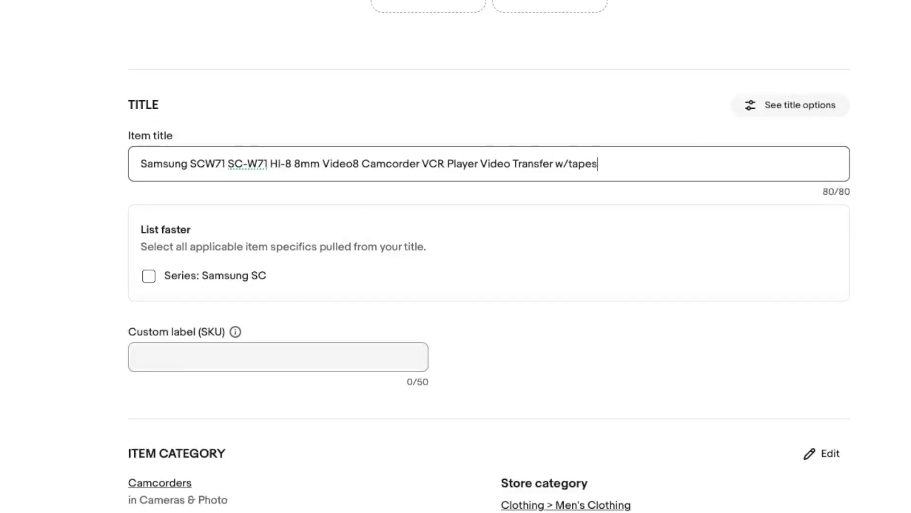
- Set the listing's custom label (SKU) to b123344
left_click(256, 360)
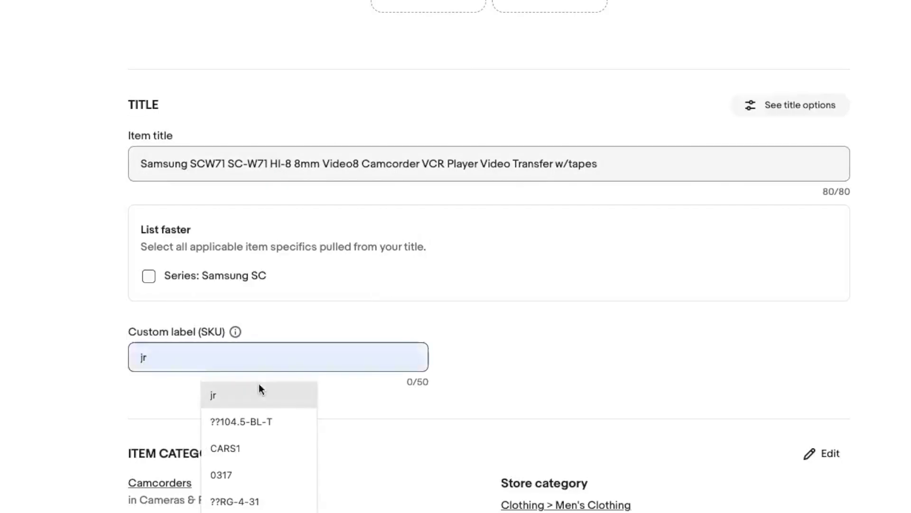
type("br")
left_click(109, 386)
left_click(172, 360)
key("BackSpace")
type("1")
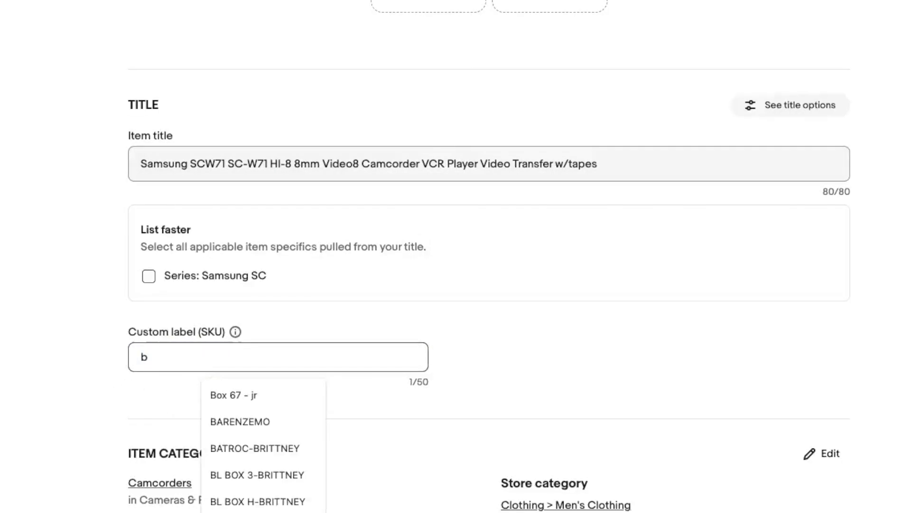
type("23344")
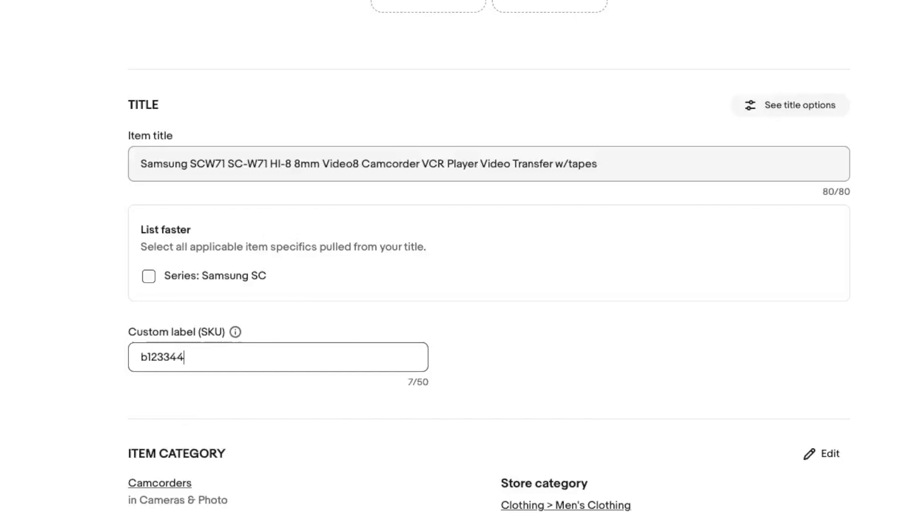
left_click(49, 389)
- Set the listing's store category to Electronics > Various
scroll(49, 389, "down", 1)
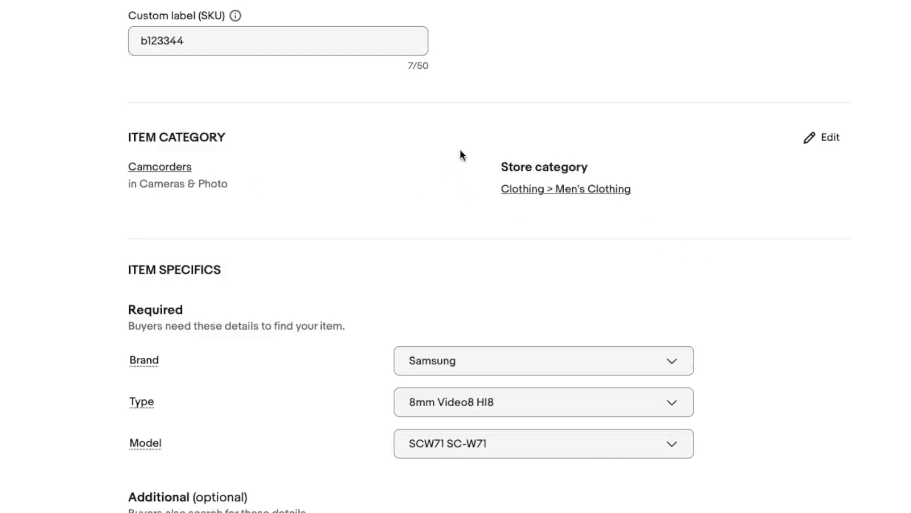
left_click_drag(504, 159, 710, 263)
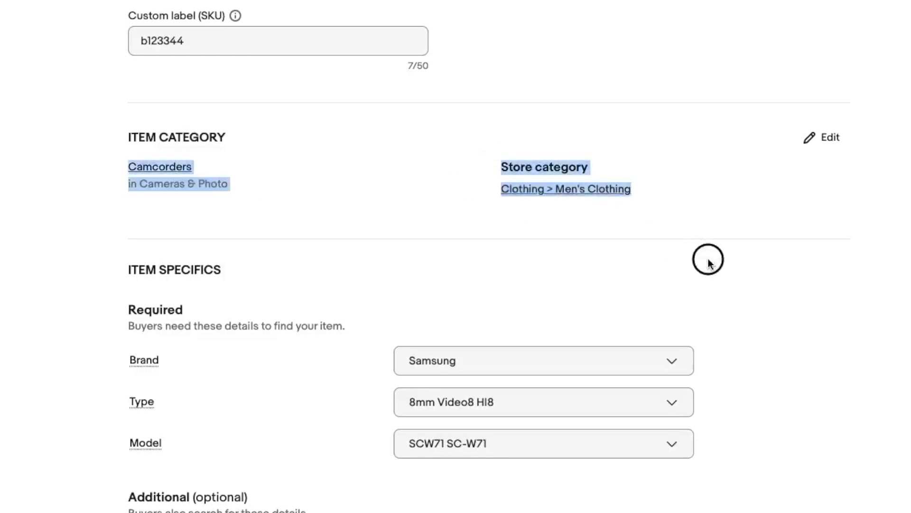
left_click(580, 203)
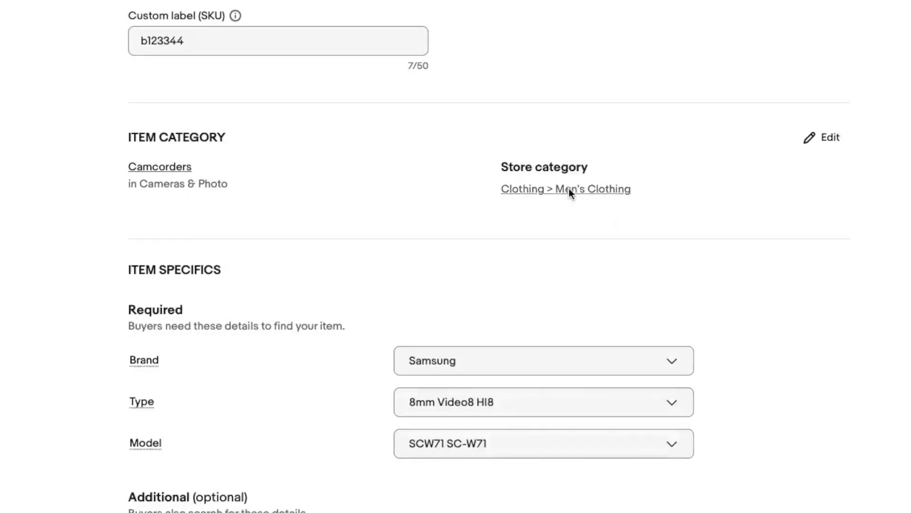
left_click(569, 188)
scroll(475, 220, "down", 2)
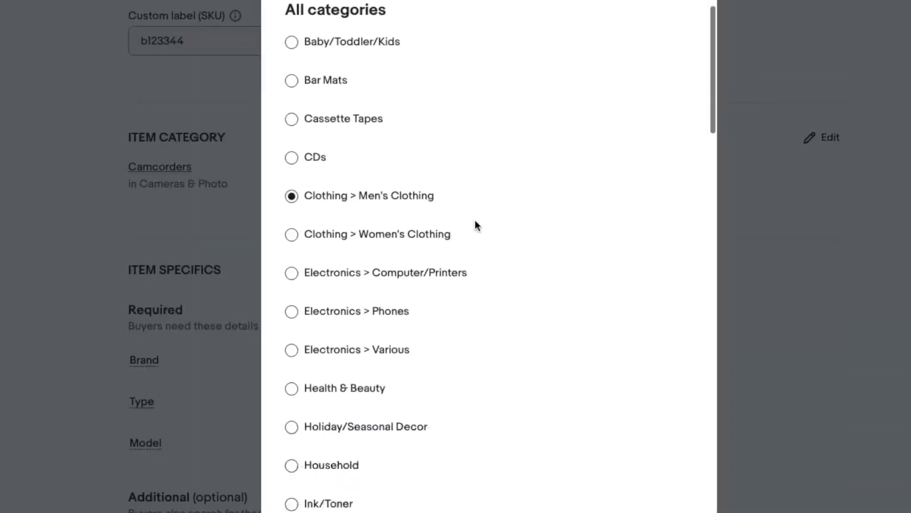
scroll(474, 220, "down", 1)
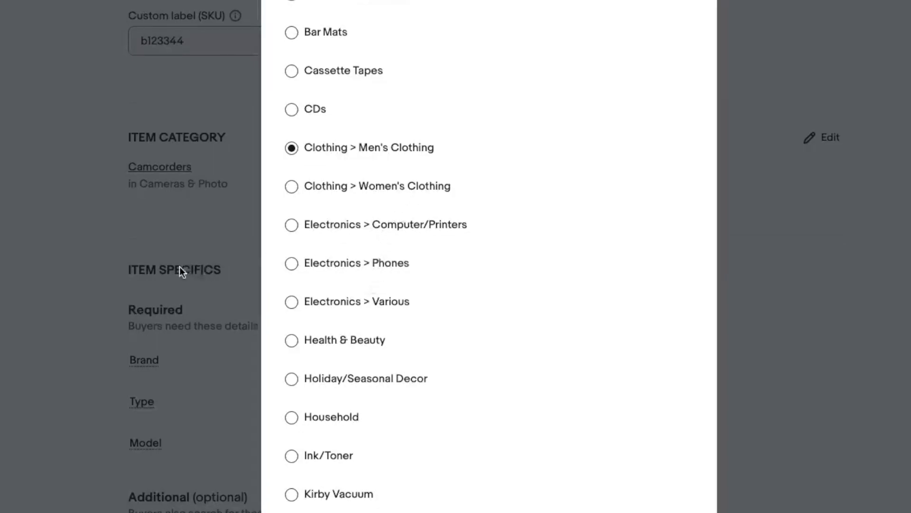
left_click(291, 302)
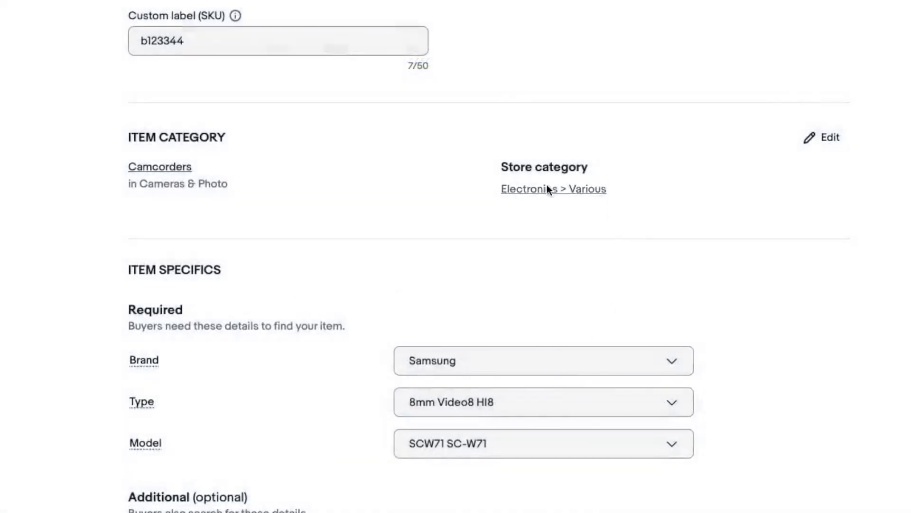
left_click(575, 186)
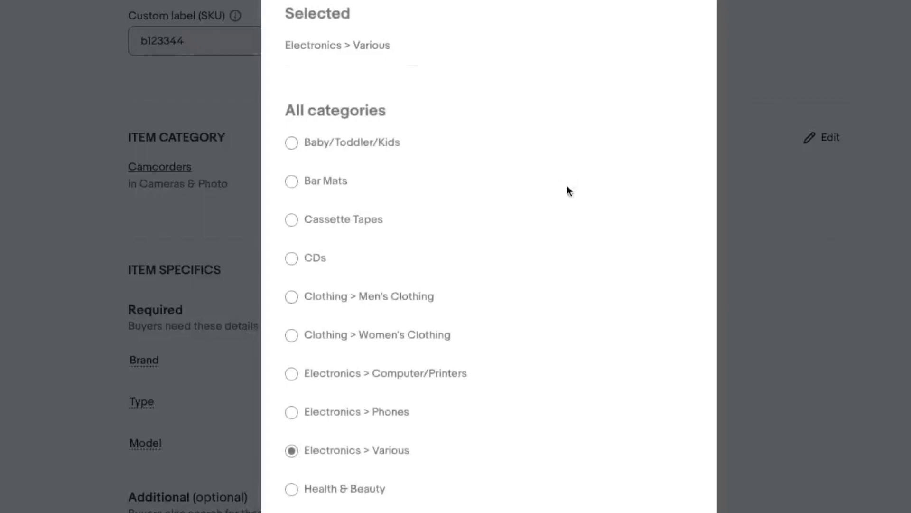
scroll(351, 375, "down", 1)
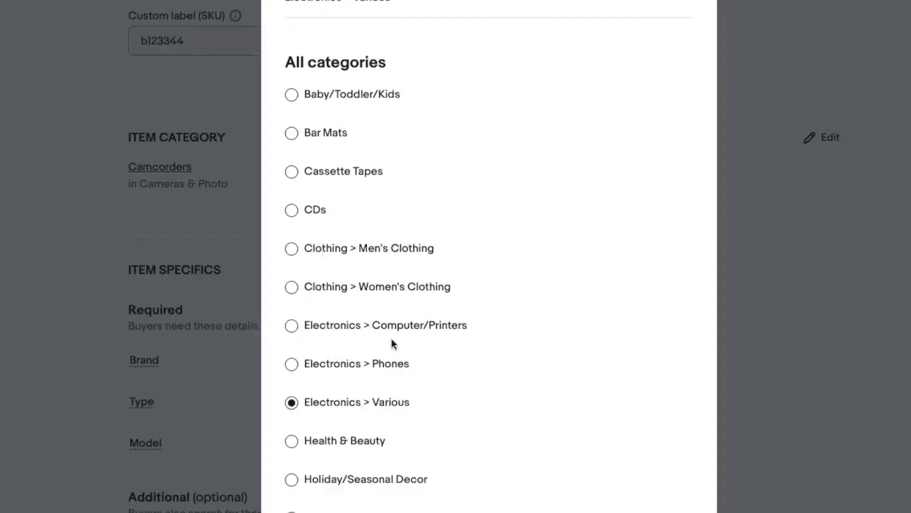
left_click(351, 402)
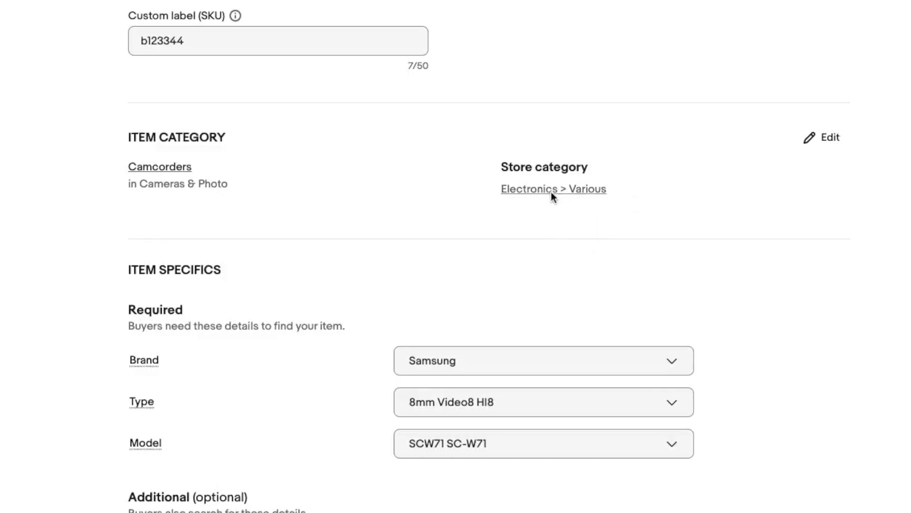
- Review the required brand, type and model entries in the item specifics, including the model currently selected
scroll(463, 268, "down", 3)
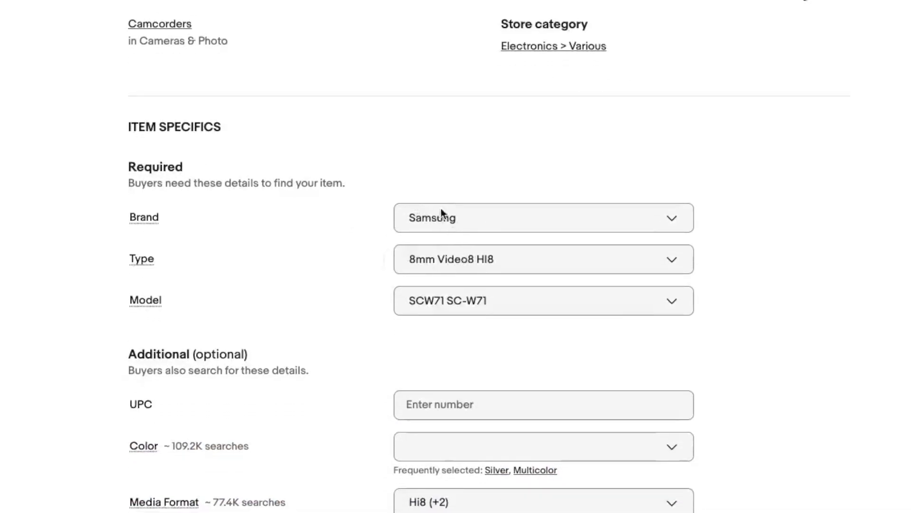
left_click_drag(295, 267, 299, 226)
scroll(297, 223, "down", 1)
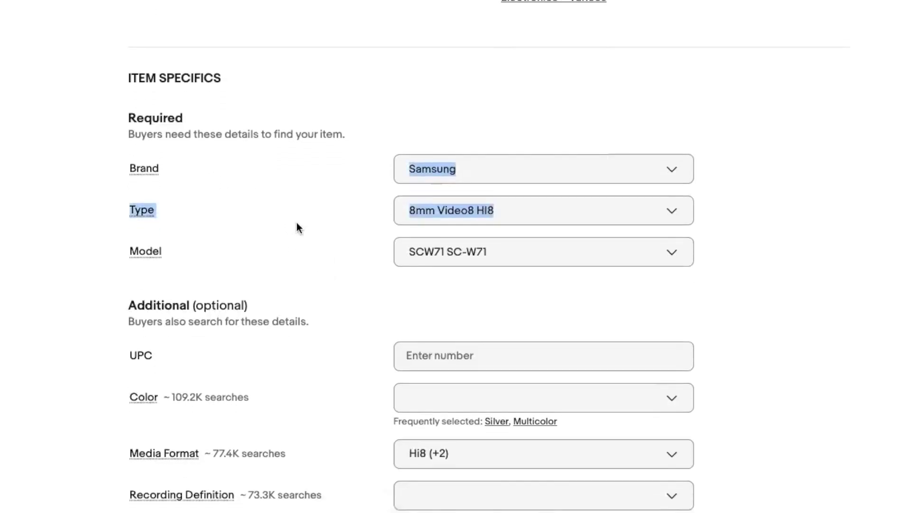
scroll(298, 227, "down", 1)
left_click_drag(116, 65, 654, 246)
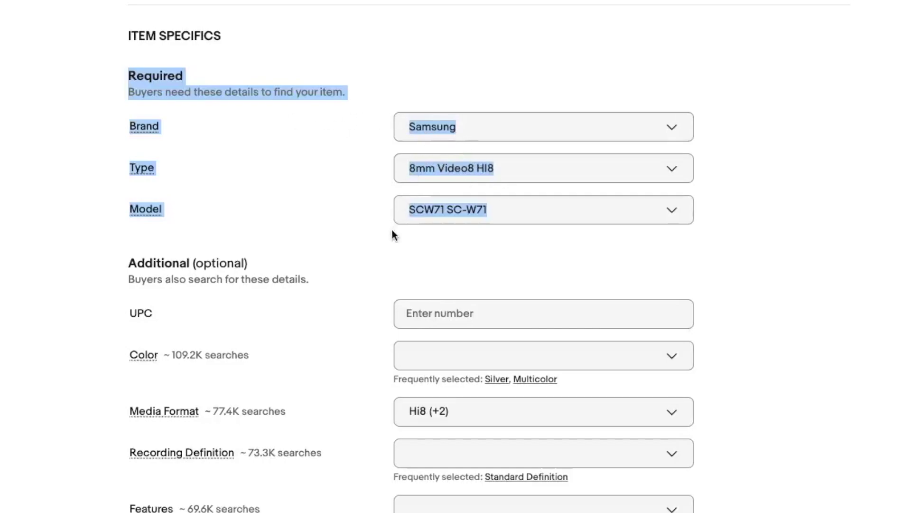
left_click(351, 221)
left_click(573, 208)
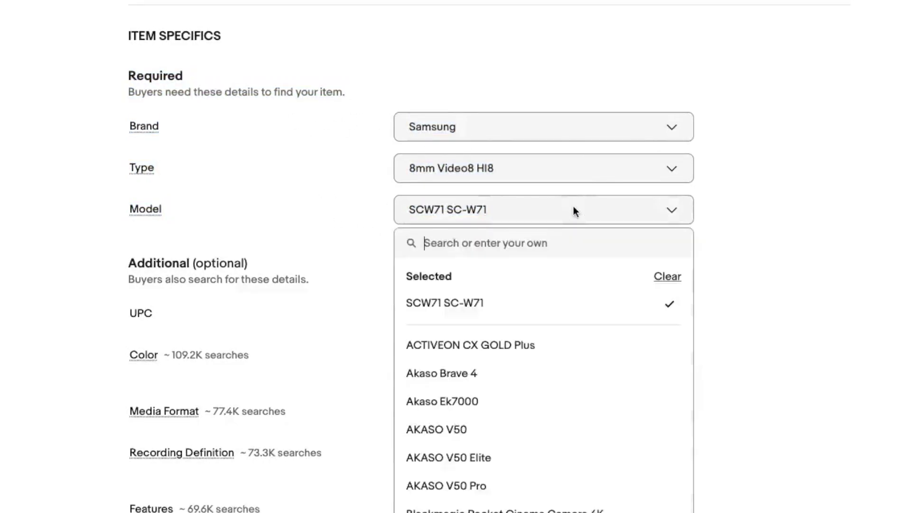
triple_click(500, 309)
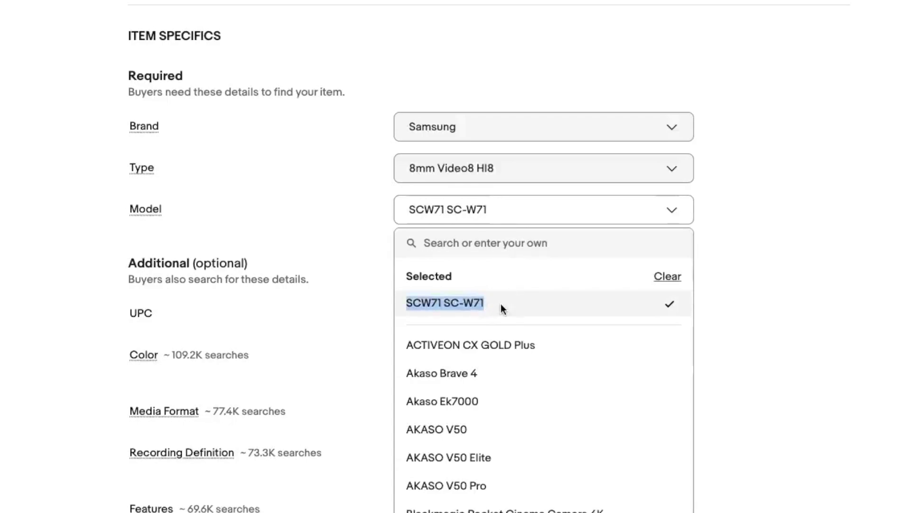
left_click(470, 216)
left_click(450, 206)
left_click(448, 206)
left_click(449, 206)
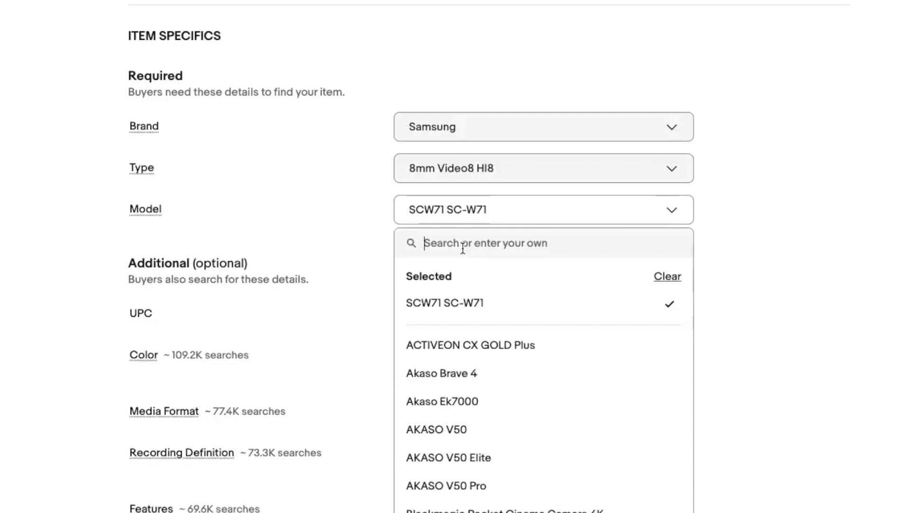
type("Samsung SCW71")
left_click_drag(478, 254, 366, 234)
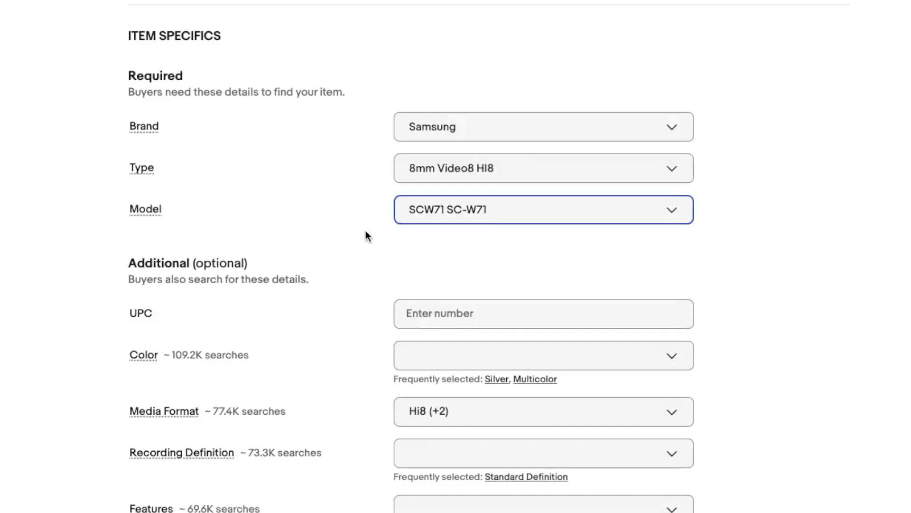
- Set the Model item specific to the custom value SCW71
left_click(458, 213)
type("Samsung SCW71")
left_click(470, 243)
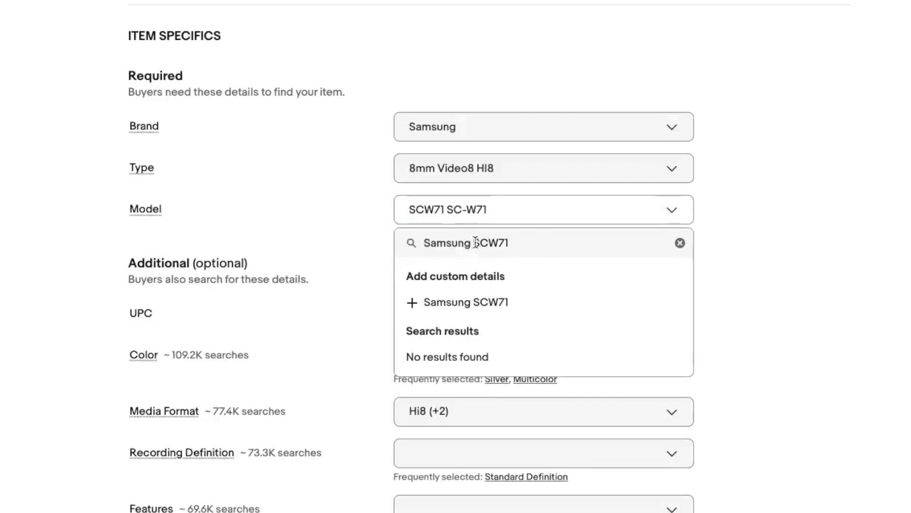
key("BackSpace")
key("BackSpace")
key("BackSpace")
key("BackSpace")
key("BackSpace")
key("BackSpace")
key("BackSpace")
key("BackSpace")
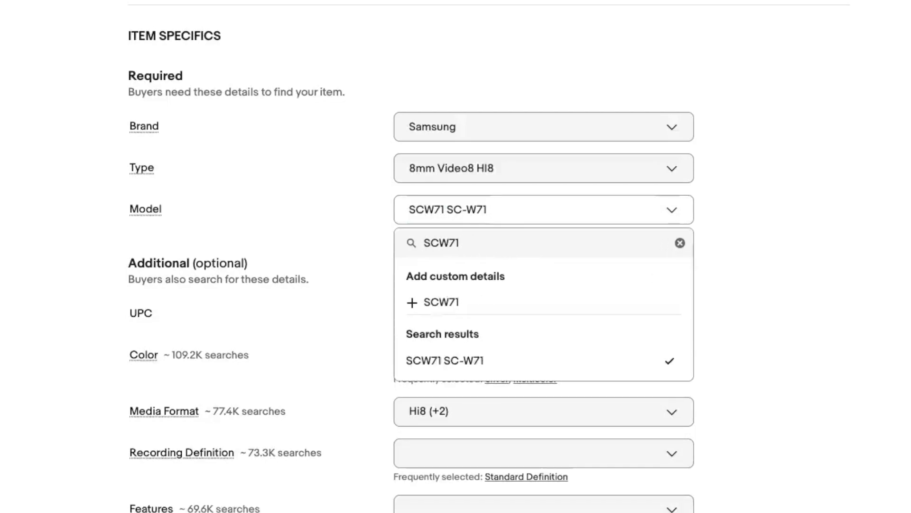
left_click(412, 303)
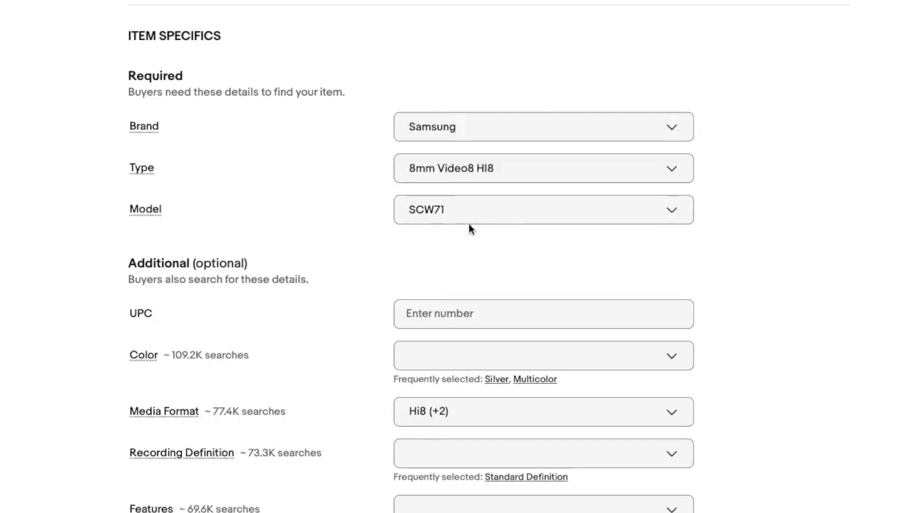
- Examine the available Type choices and look over the additional optional item specifics
left_click(546, 170)
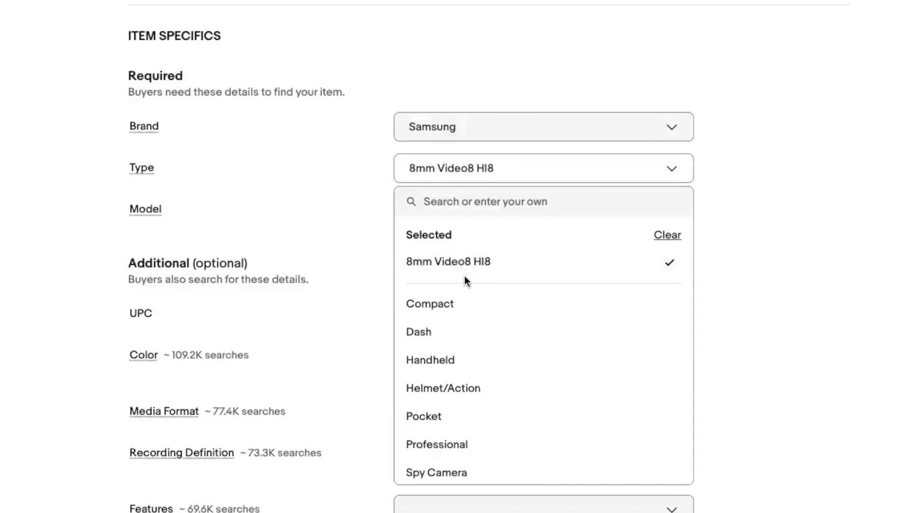
scroll(465, 268, "down", 1)
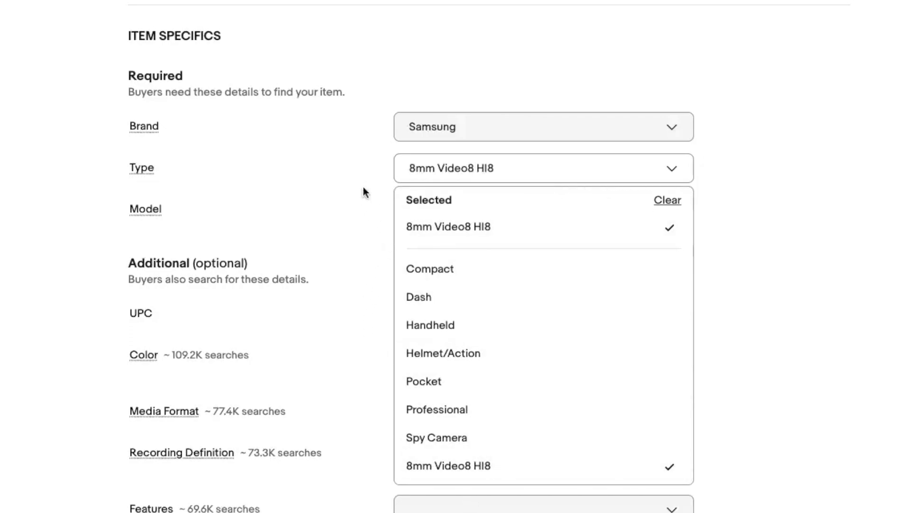
left_click(364, 171)
scroll(460, 149, "down", 5)
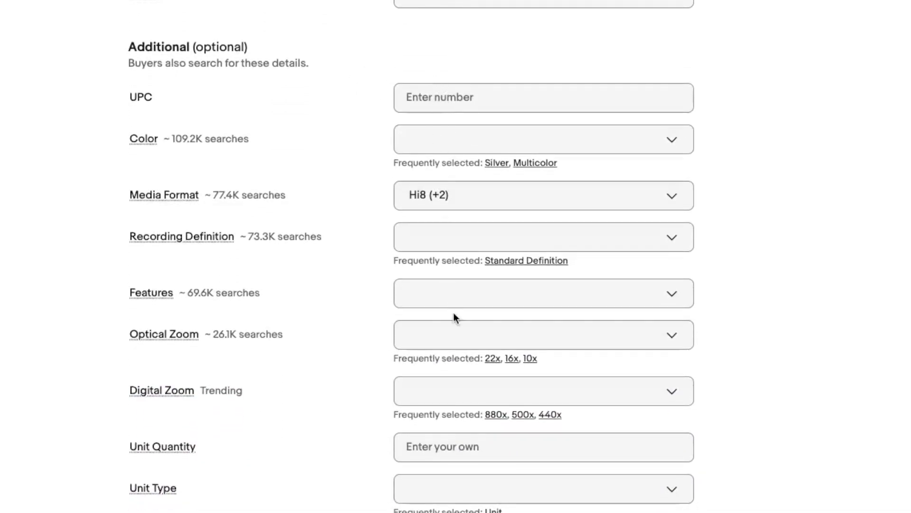
scroll(453, 316, "down", 1)
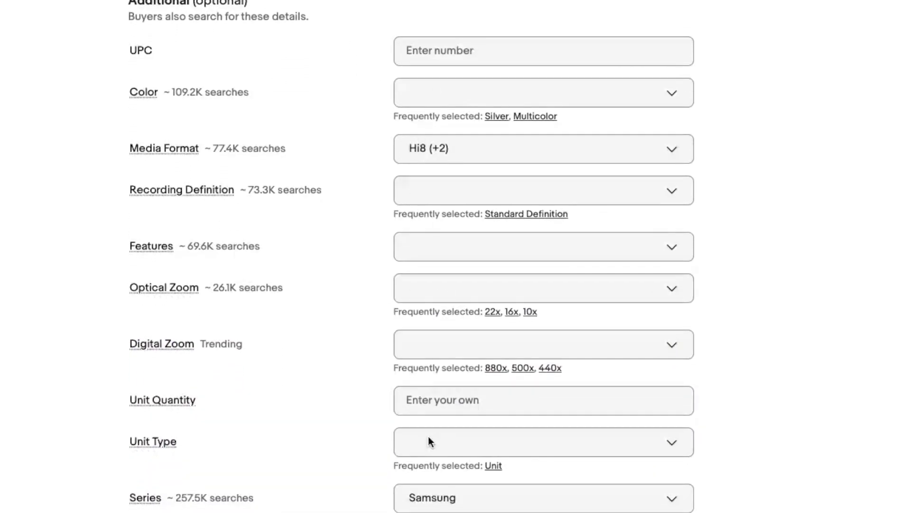
scroll(429, 439, "down", 1)
scroll(428, 439, "up", 1)
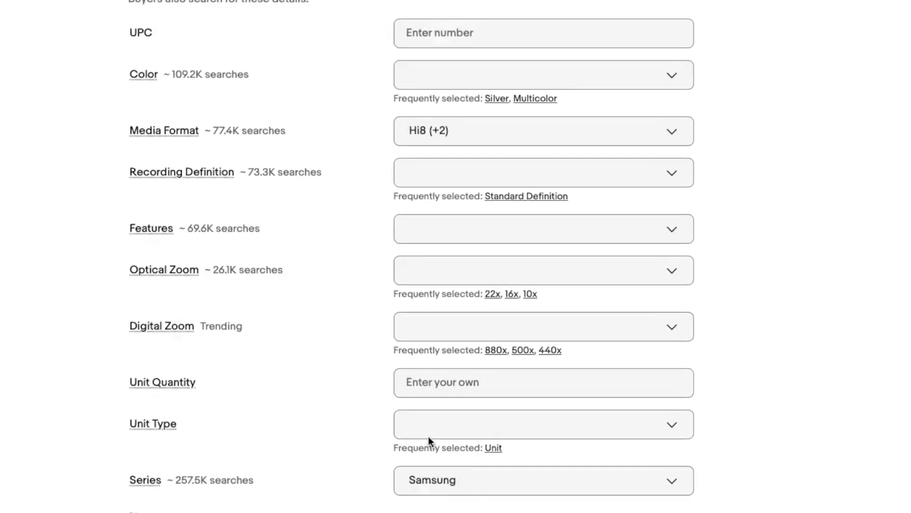
scroll(393, 151, "up", 1)
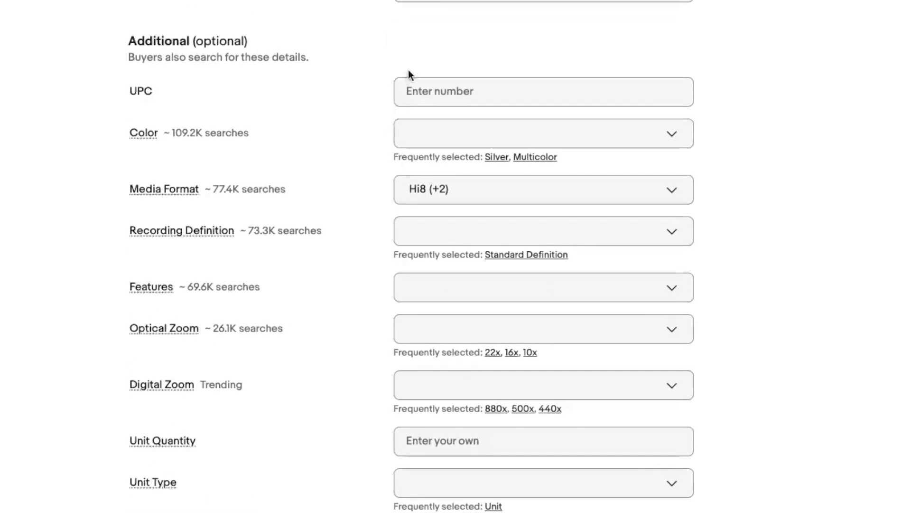
left_click_drag(188, 42, 268, 50)
scroll(471, 489, "down", 1)
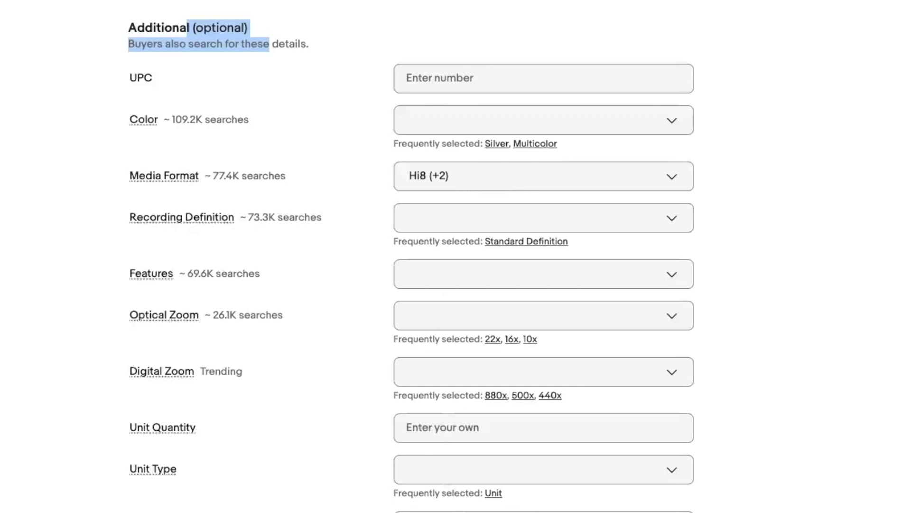
- Check which formats are selected for the Media Format item specific
left_click(532, 179)
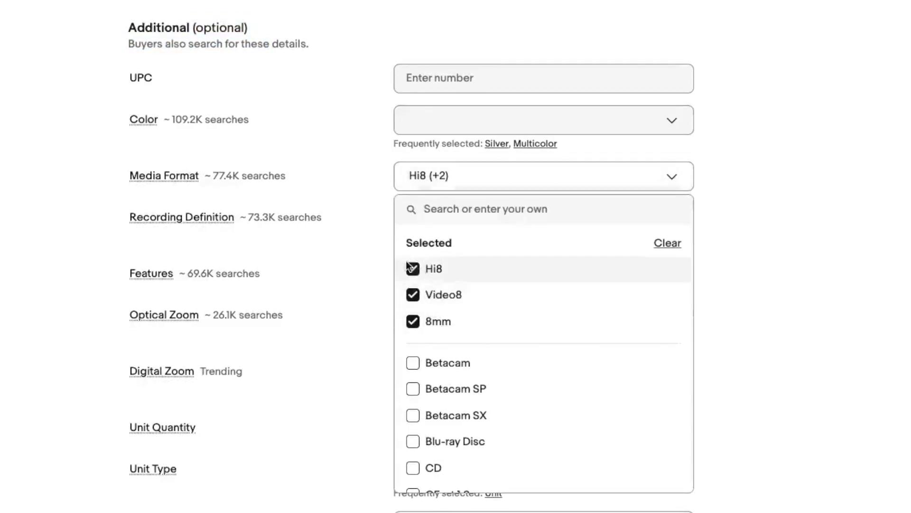
left_click(384, 224)
scroll(377, 208, "down", 2)
scroll(377, 209, "down", 1)
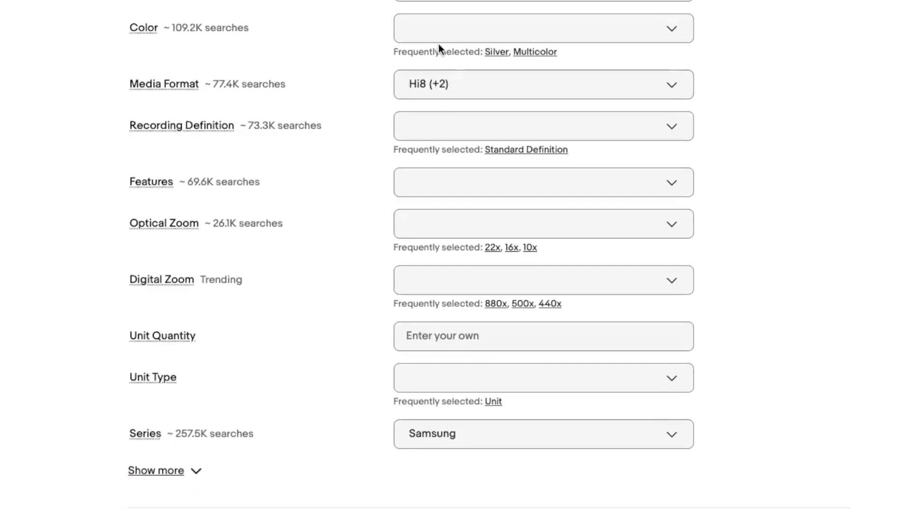
scroll(438, 46, "up", 1)
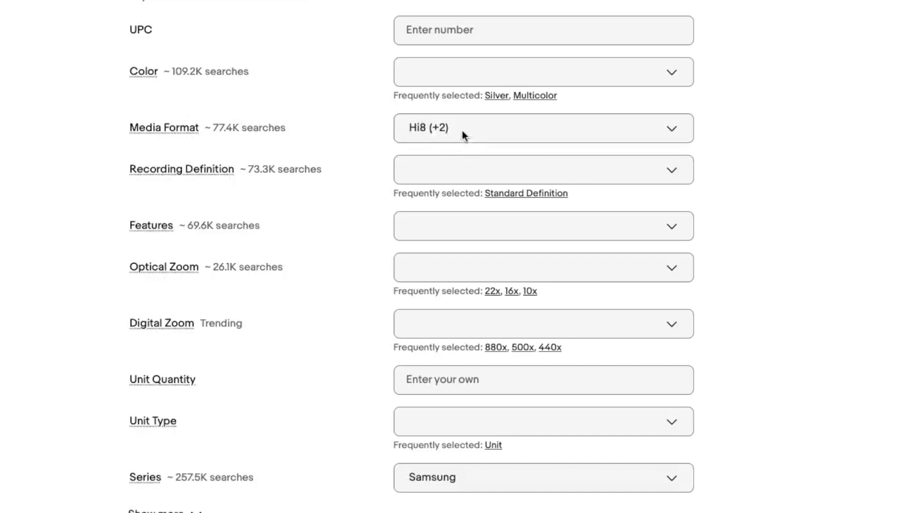
left_click(501, 130)
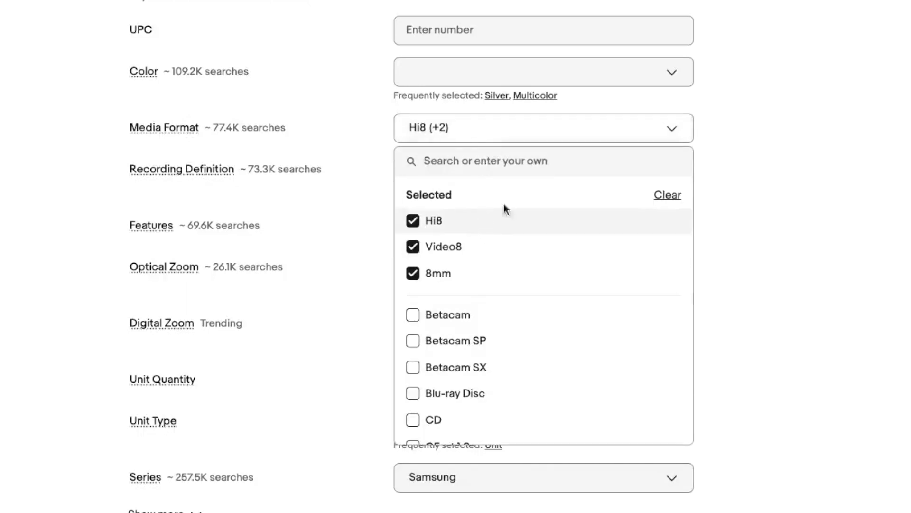
left_click(388, 126)
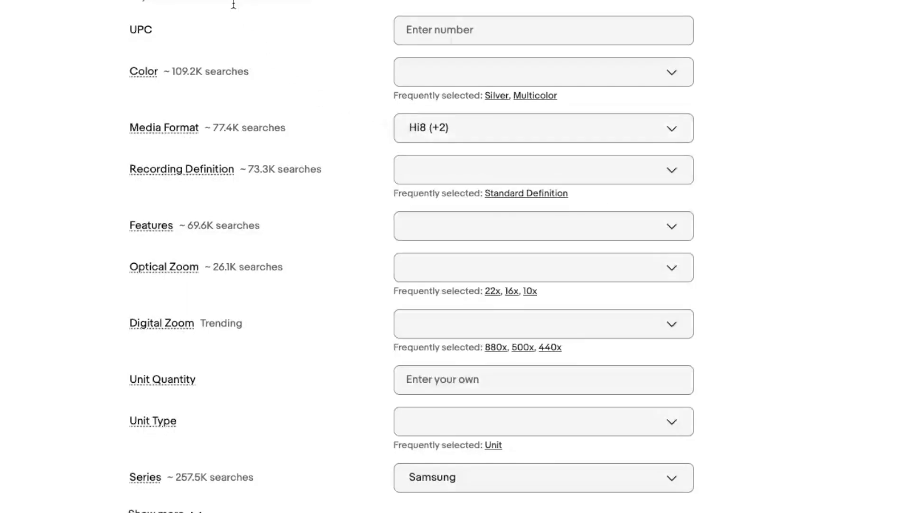
- Set the item condition to Open box
scroll(436, 348, "down", 1)
scroll(437, 348, "down", 10)
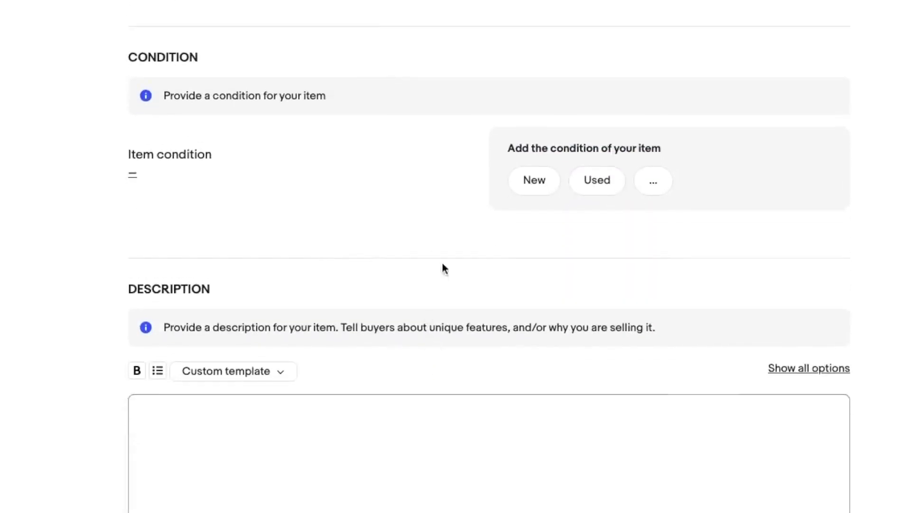
left_click(539, 187)
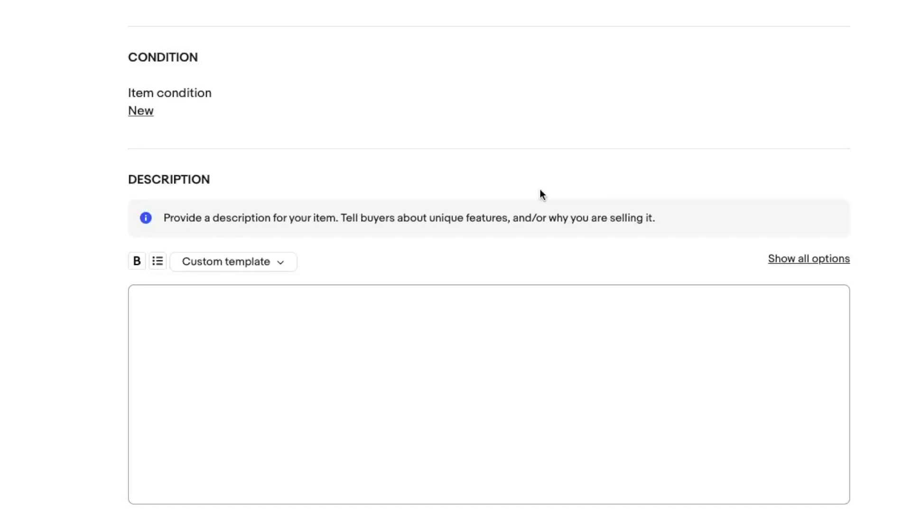
left_click(139, 112)
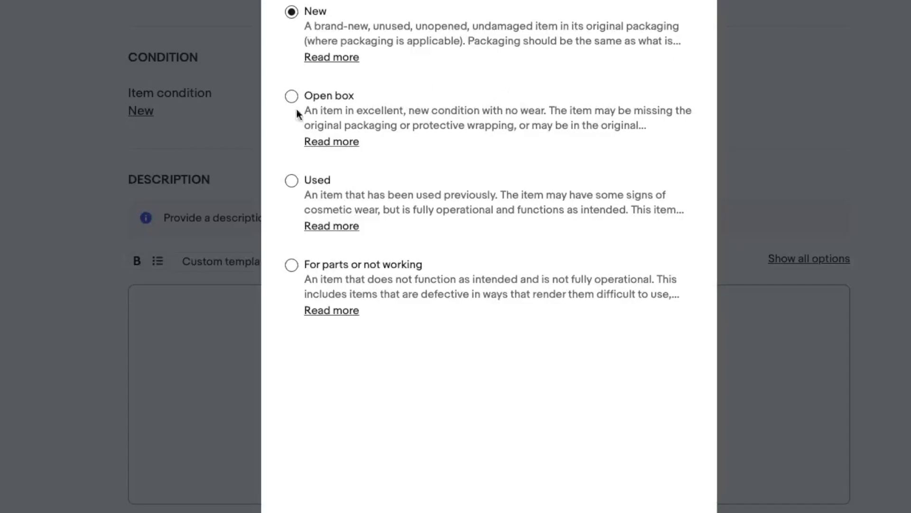
left_click(308, 97)
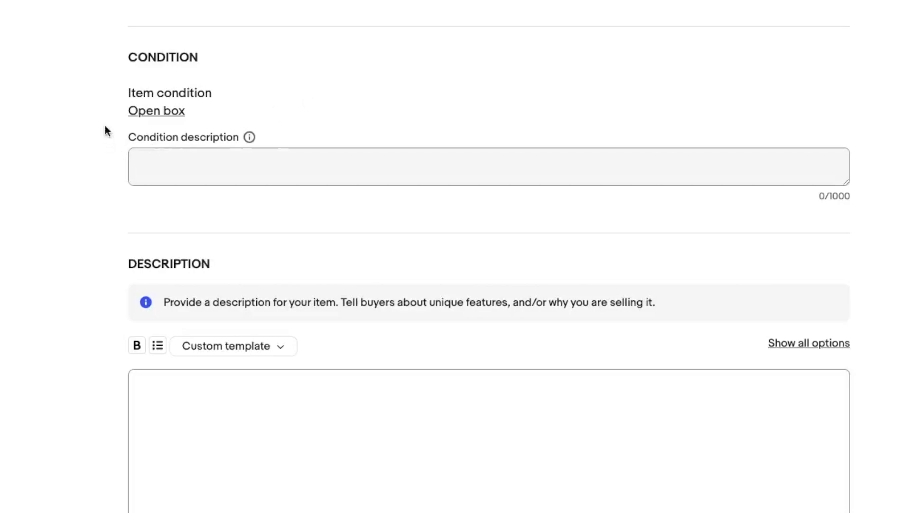
- Set the item condition to Used and view the enlarged photo of the camcorder's viewfinder
left_click(173, 113)
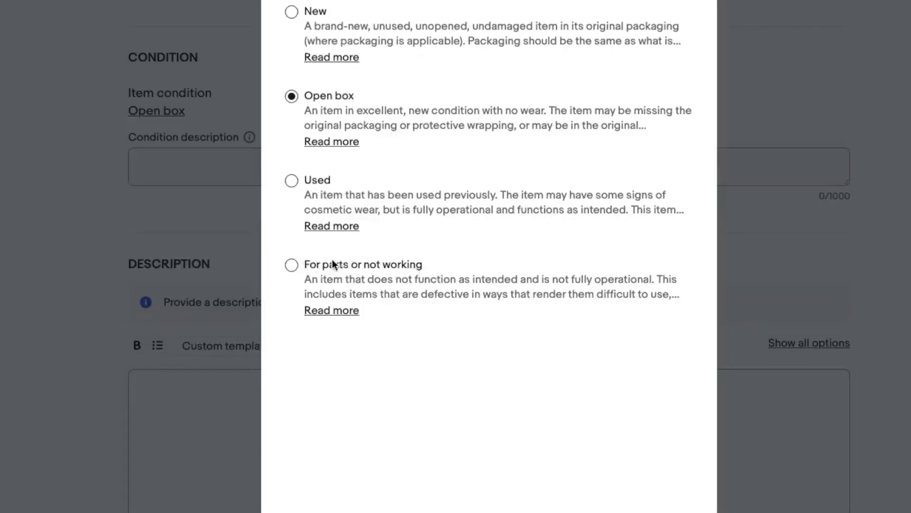
left_click(292, 181)
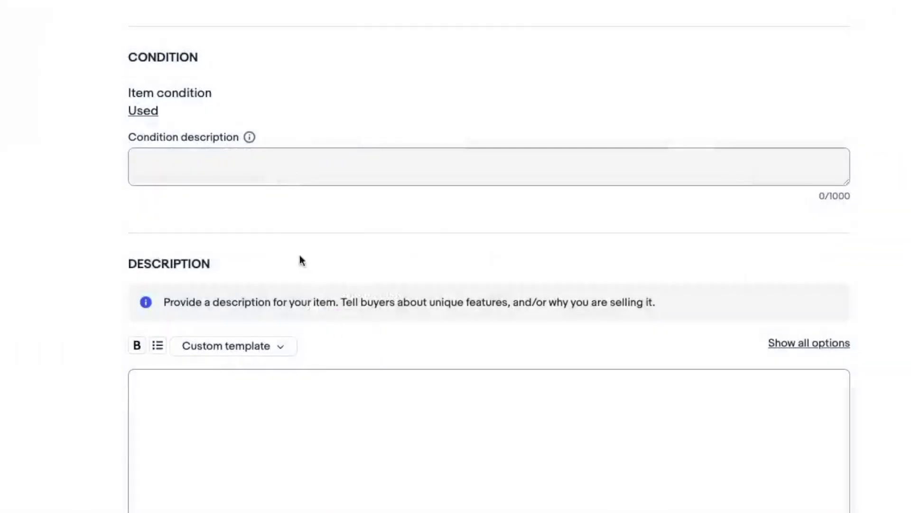
scroll(92, 197, "up", 10)
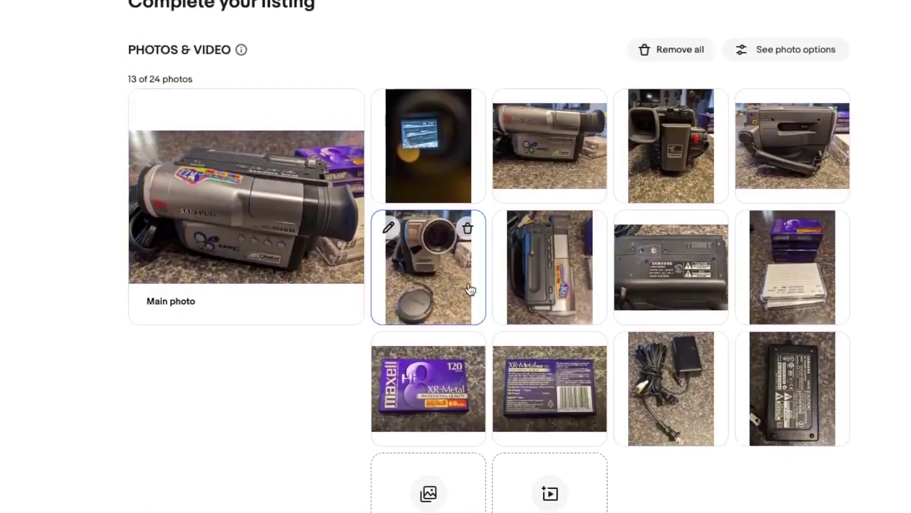
left_click(417, 144)
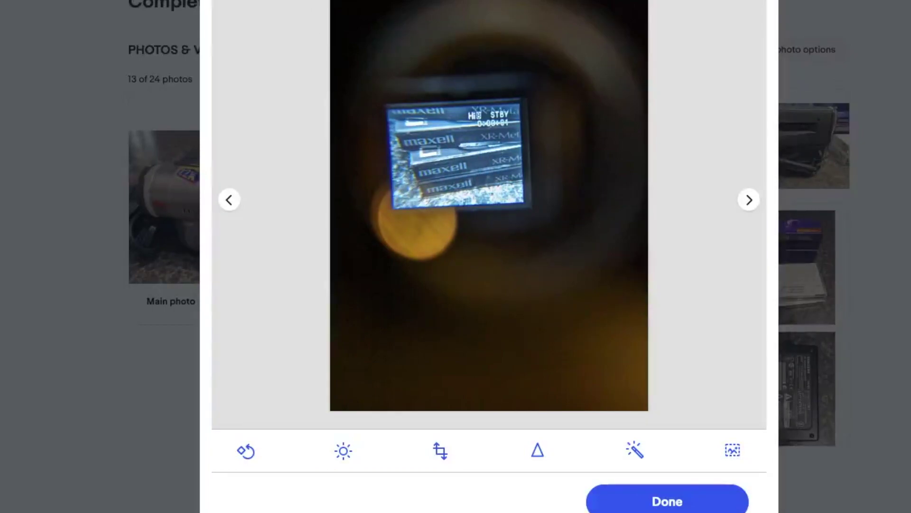
left_click(125, 139)
scroll(125, 139, "down", 3)
scroll(125, 138, "up", 2)
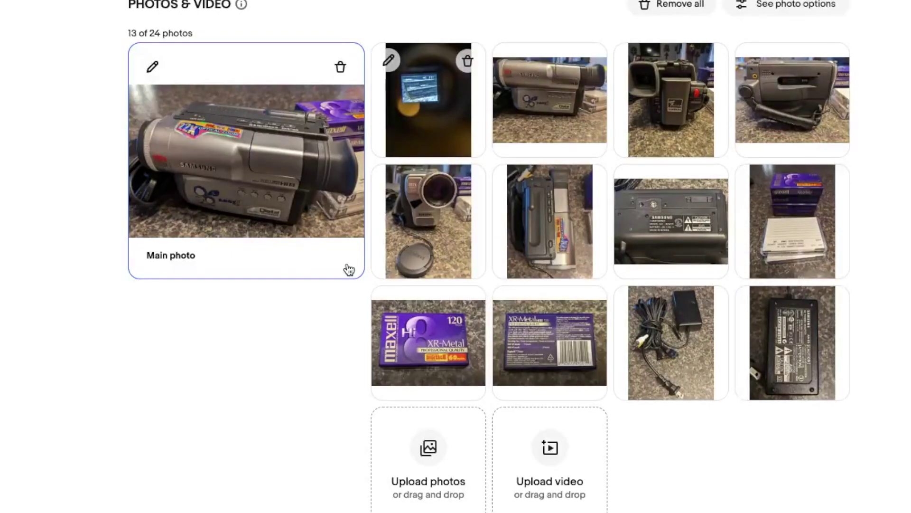
- Enter the item description "item is in good working condition."
scroll(303, 332, "down", 10)
scroll(303, 332, "down", 20)
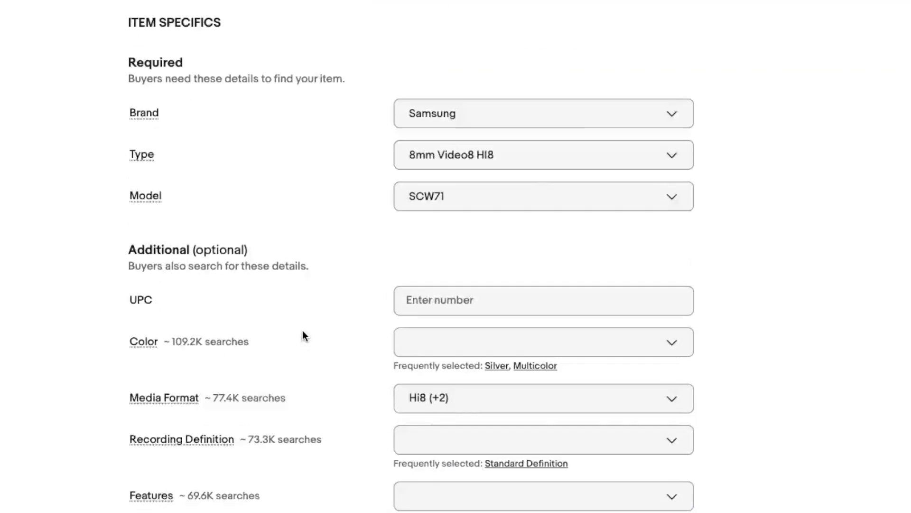
scroll(303, 330, "up", 1)
scroll(303, 331, "up", 2)
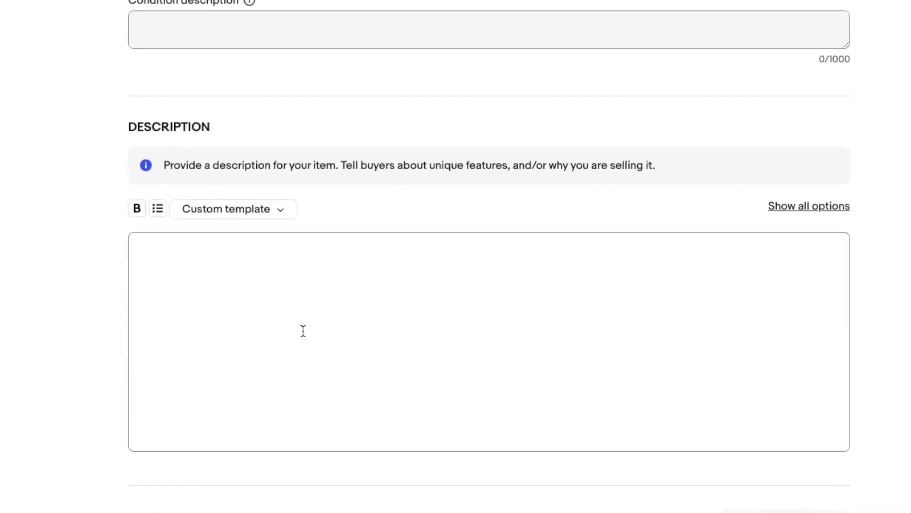
left_click(266, 309)
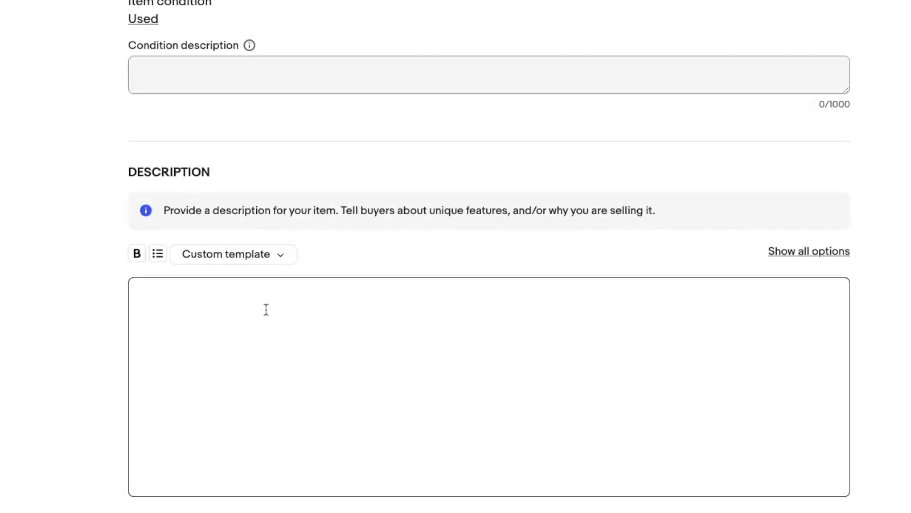
type("item is in good working")
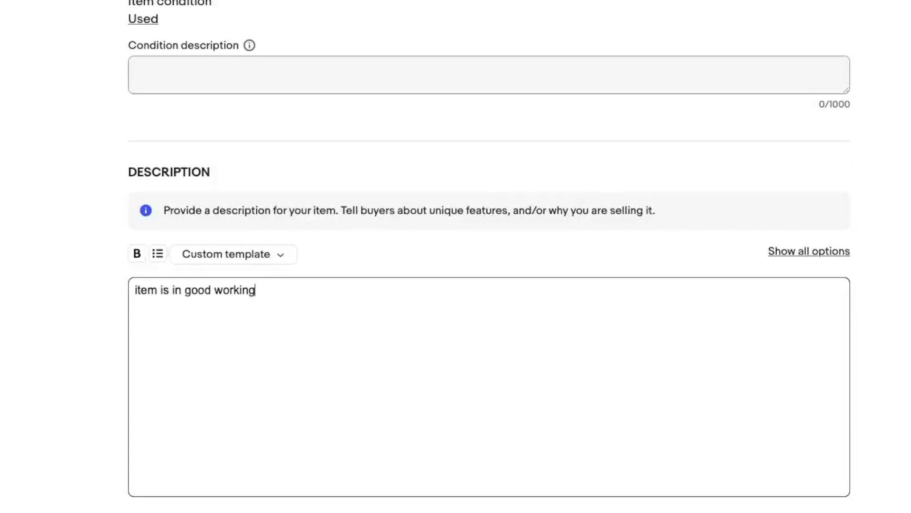
type(" condition.")
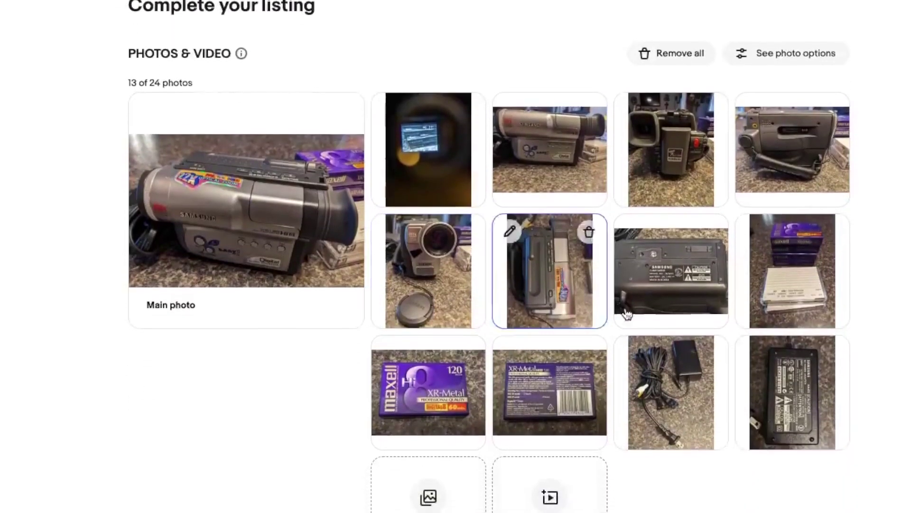
- Check the enlarged photo of the camcorder's model label and review the entered description text
left_click(665, 273)
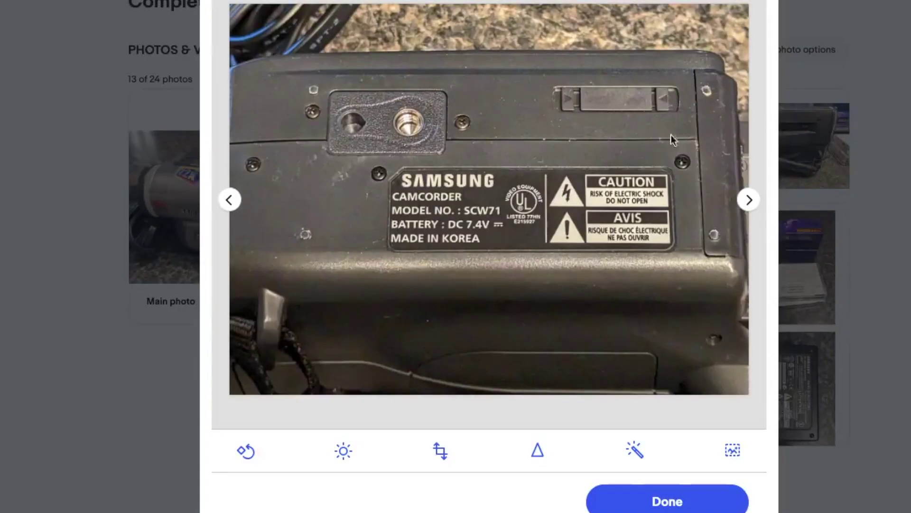
left_click(667, 501)
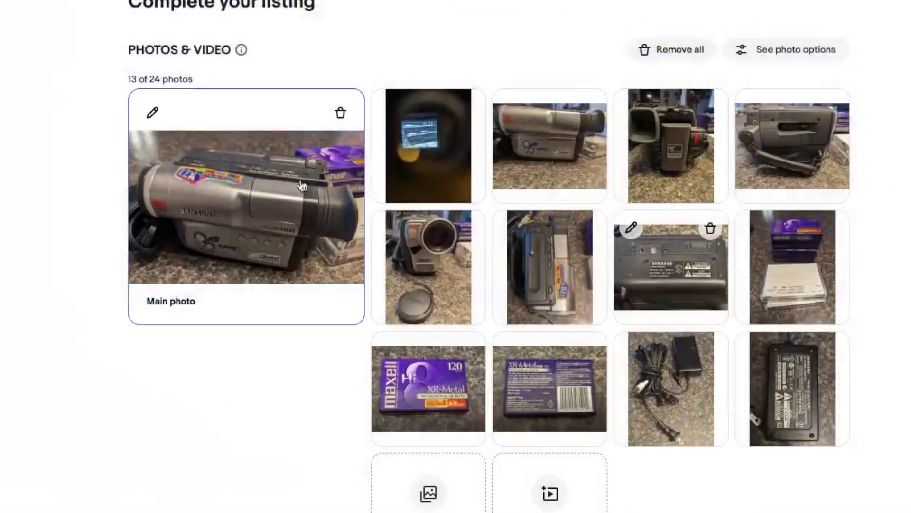
left_click(270, 228)
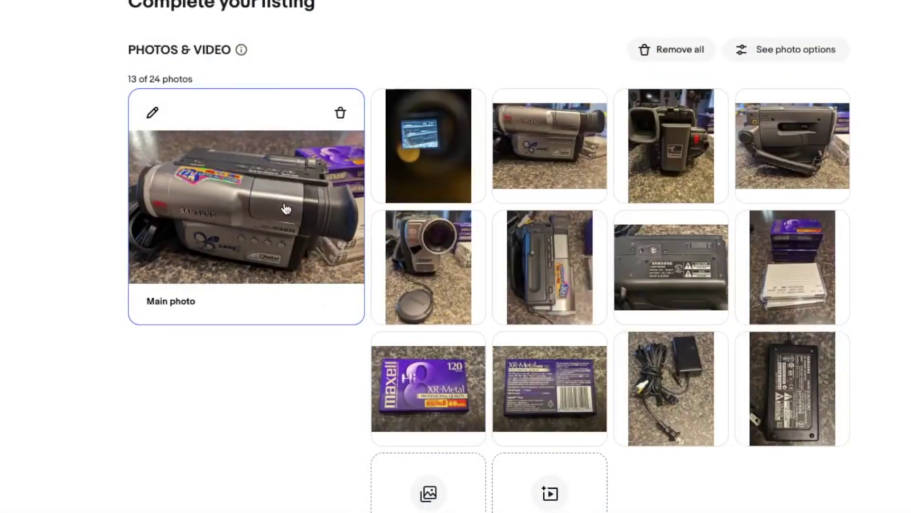
scroll(345, 393, "down", 20)
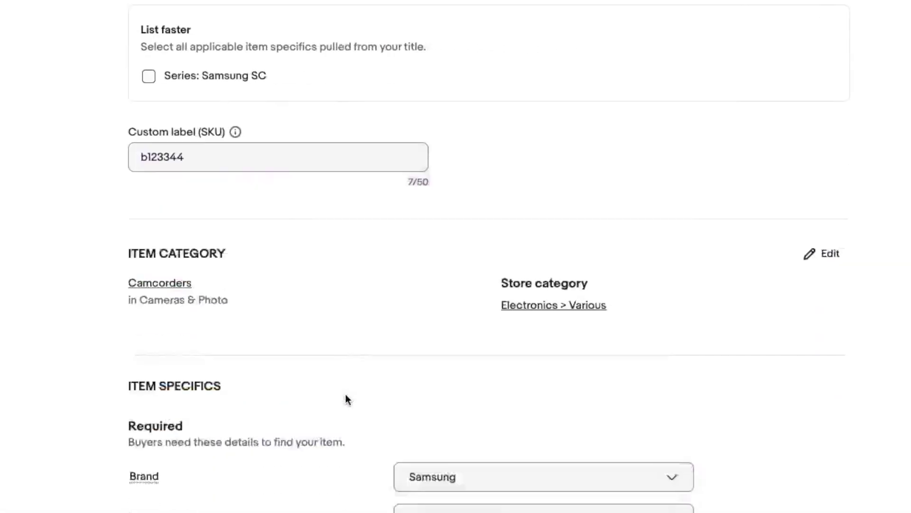
scroll(346, 399, "down", 10)
scroll(346, 387, "up", 2)
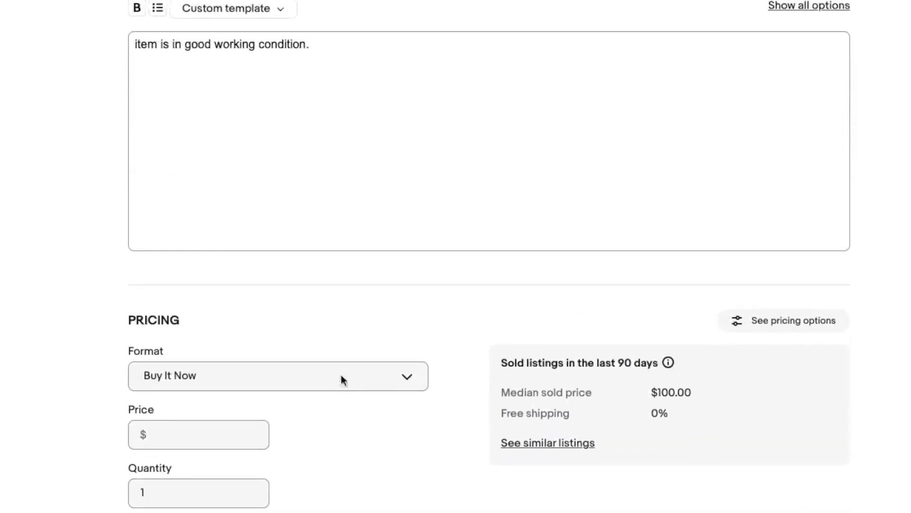
left_click_drag(135, 44, 325, 61)
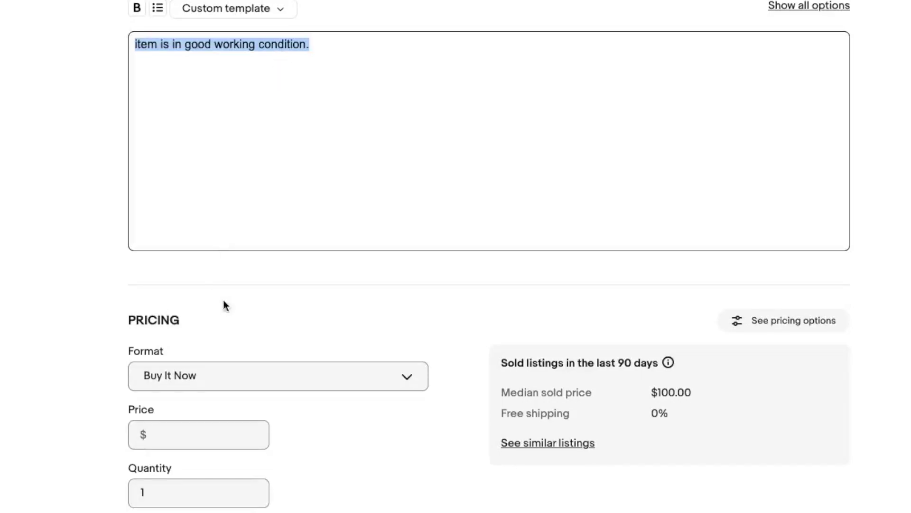
- Set the Buy It Now price to 99.99
scroll(252, 321, "down", 5)
left_click(163, 115)
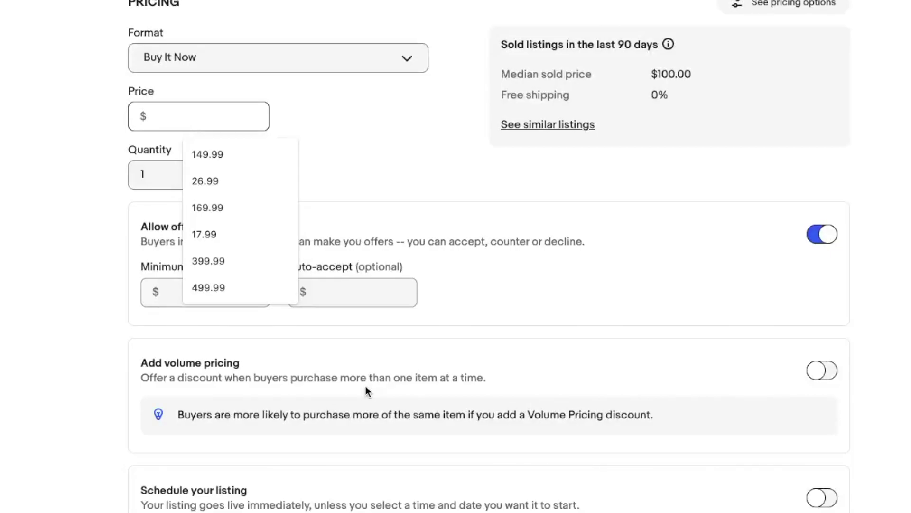
type("99.99")
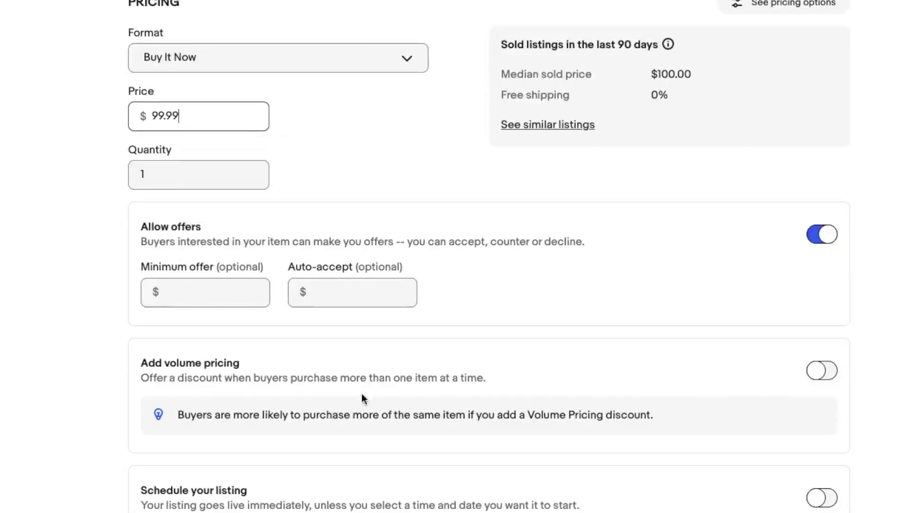
left_click(86, 193)
scroll(87, 193, "up", 6)
scroll(86, 192, "down", 7)
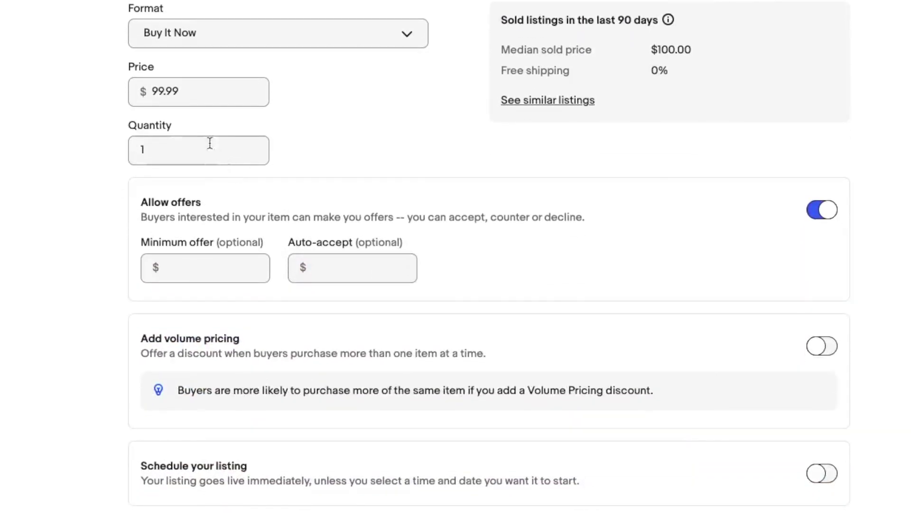
- Set the listing quantity to 2
double_click(151, 151)
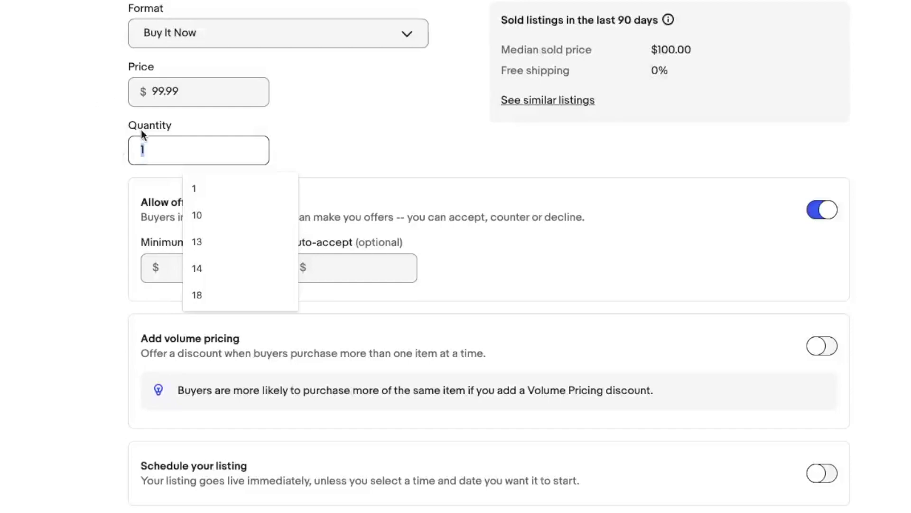
left_click(117, 156)
left_click(156, 150)
left_click(148, 153)
left_click_drag(148, 154, 124, 149)
type("2")
left_click(339, 190)
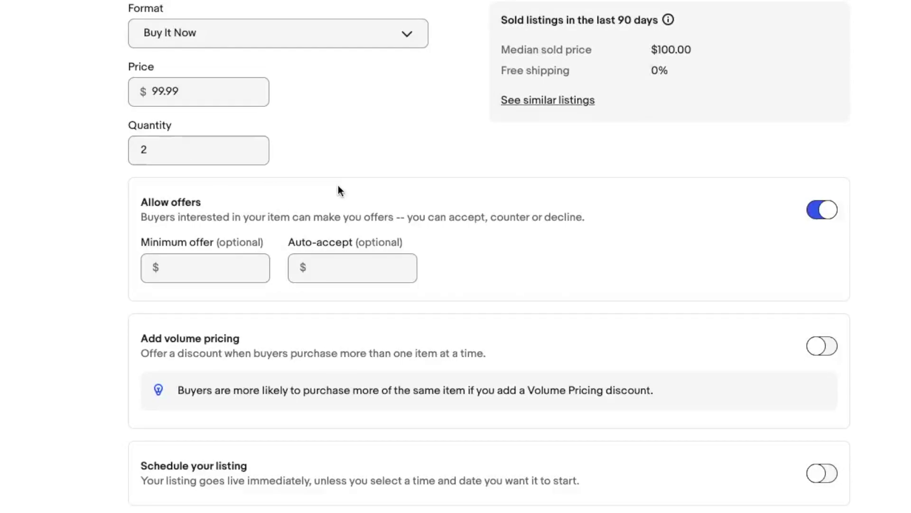
- Set the listing quantity back to 1
left_click(147, 150)
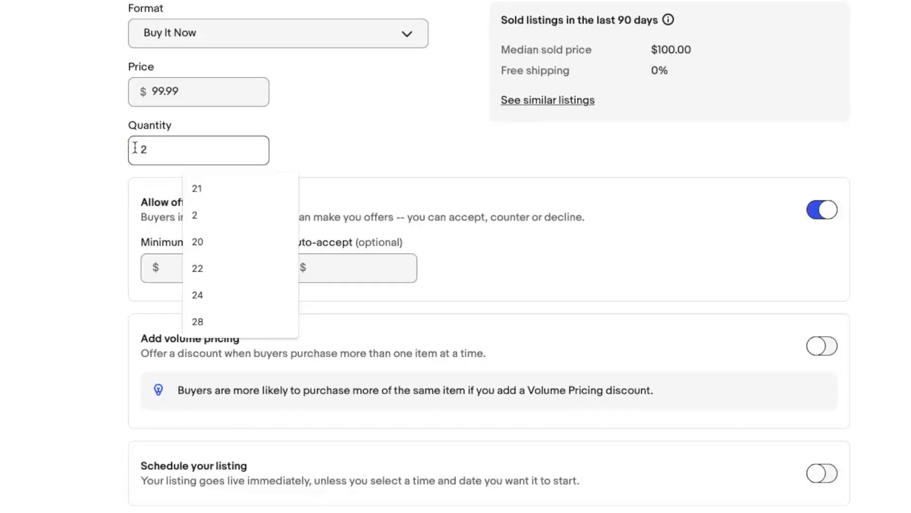
double_click(153, 150)
type("1")
left_click(76, 178)
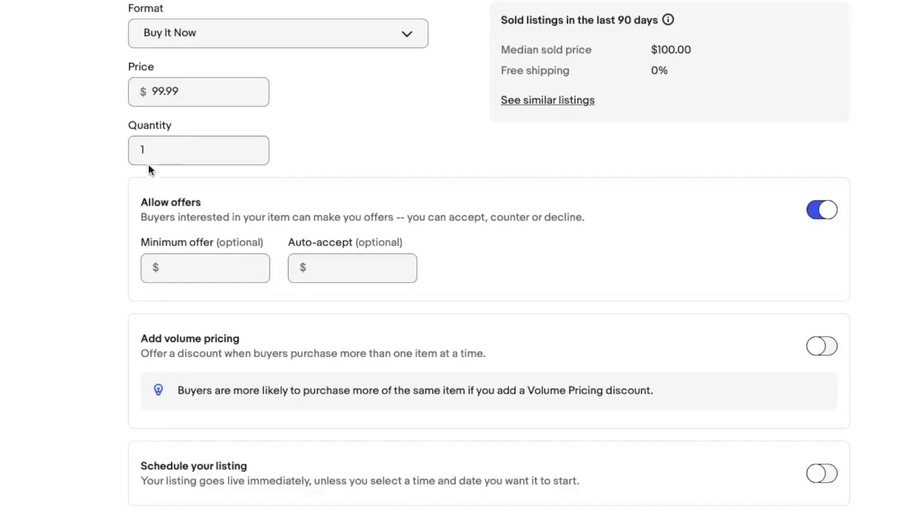
- Set the package weight to 2 lbs 13 oz in the shipping details
scroll(50, 267, "down", 3)
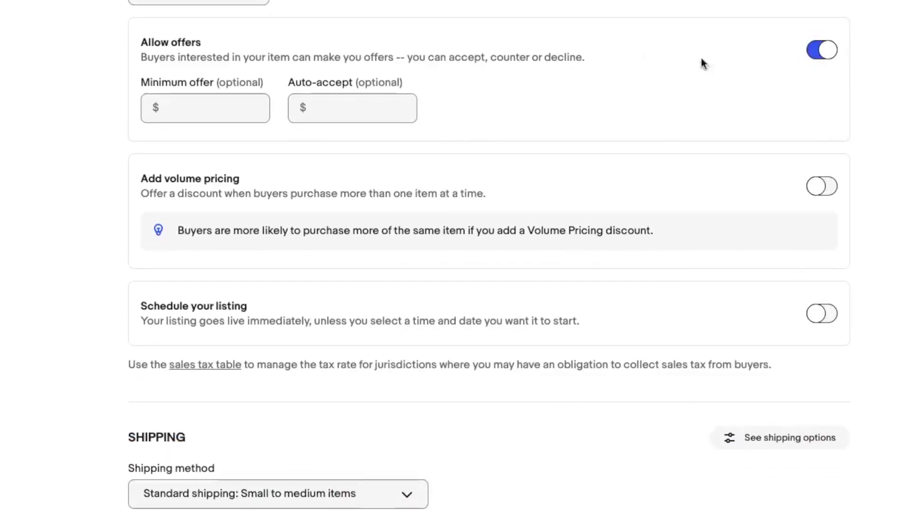
scroll(580, 46, "down", 7)
left_click(157, 169)
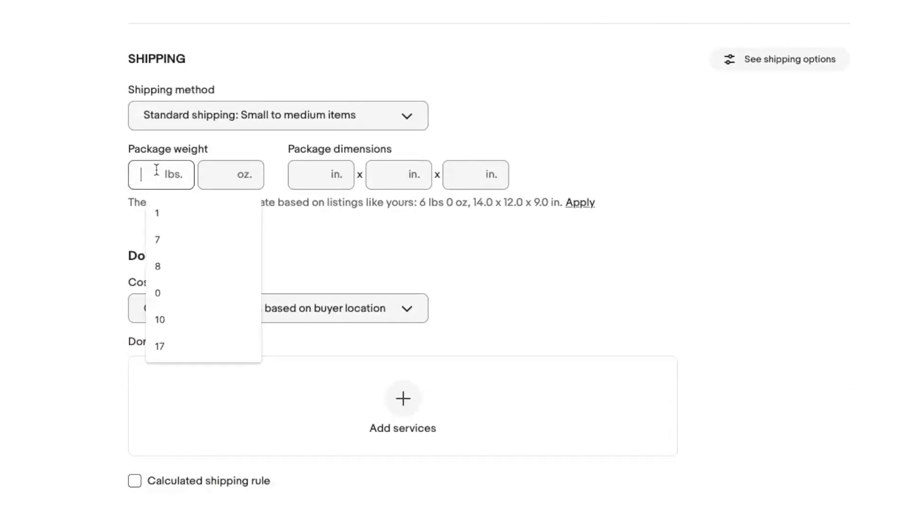
type("2")
key("Tab")
type("13")
key("Tab")
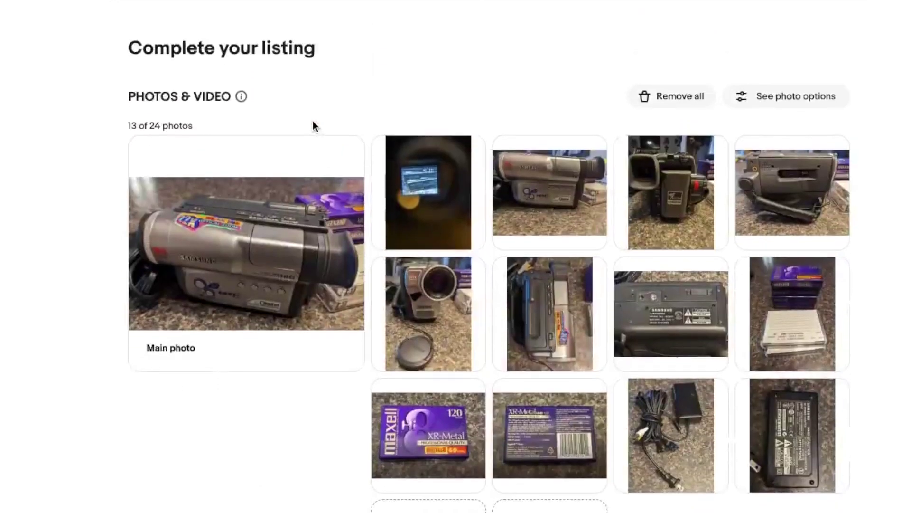
- Look over the listing's photos, pricing and offer settings, and the shipping details
scroll(312, 121, "down", 15)
scroll(313, 121, "down", 7)
scroll(313, 121, "up", 6)
scroll(313, 122, "down", 3)
scroll(314, 138, "down", 2)
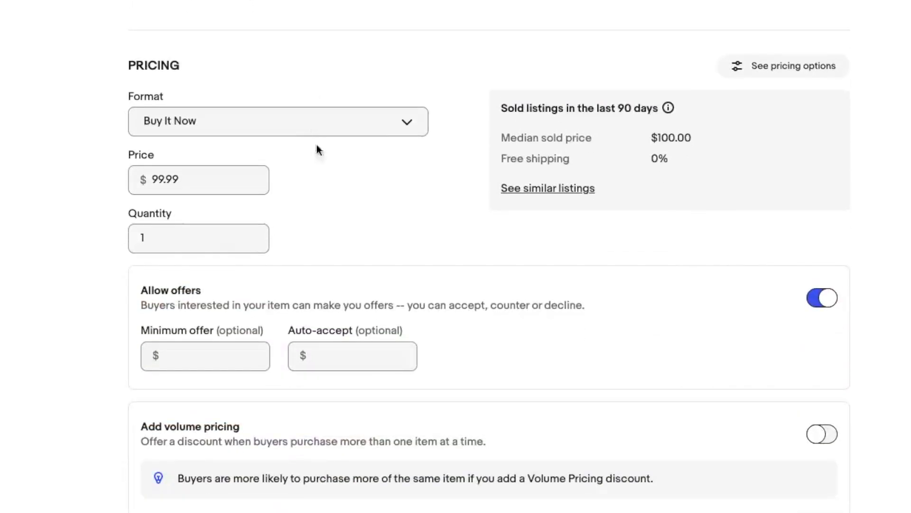
scroll(341, 301, "down", 9)
left_click(333, 352)
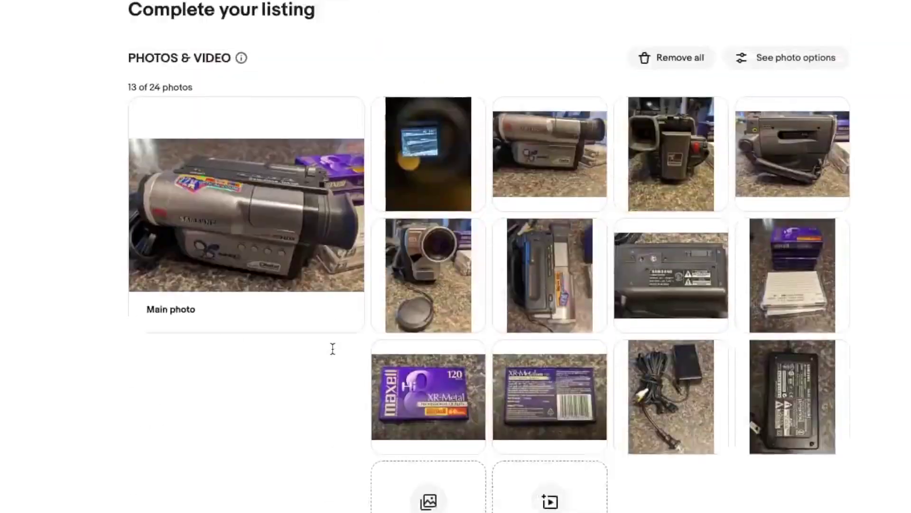
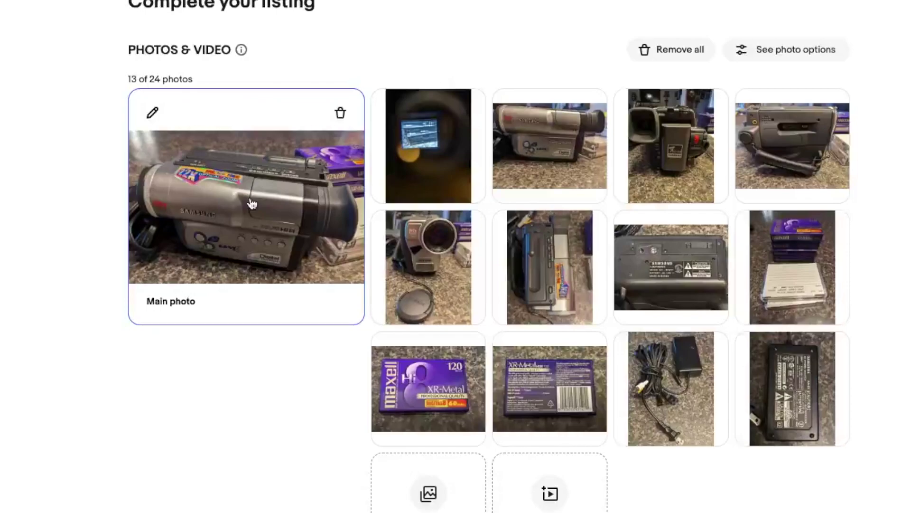
scroll(252, 203, "down", 15)
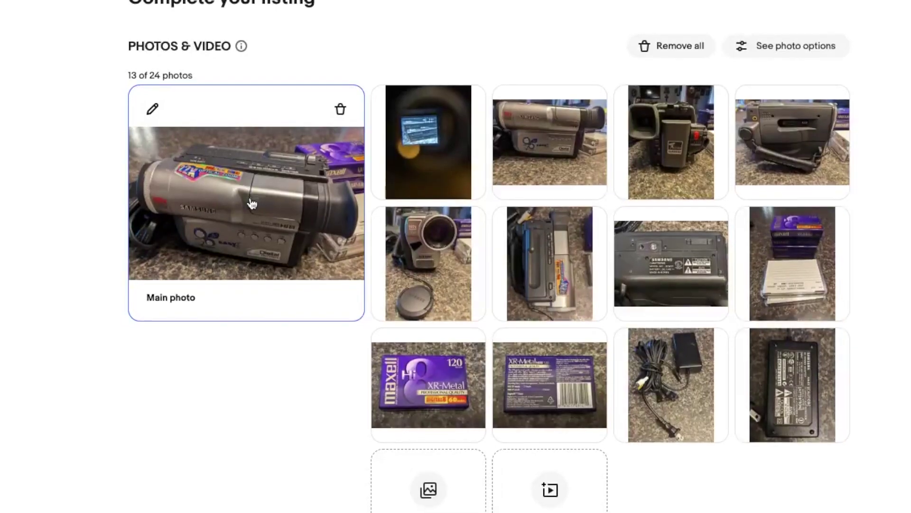
scroll(249, 197, "down", 10)
scroll(250, 197, "up", 7)
scroll(249, 198, "down", 11)
scroll(250, 197, "down", 3)
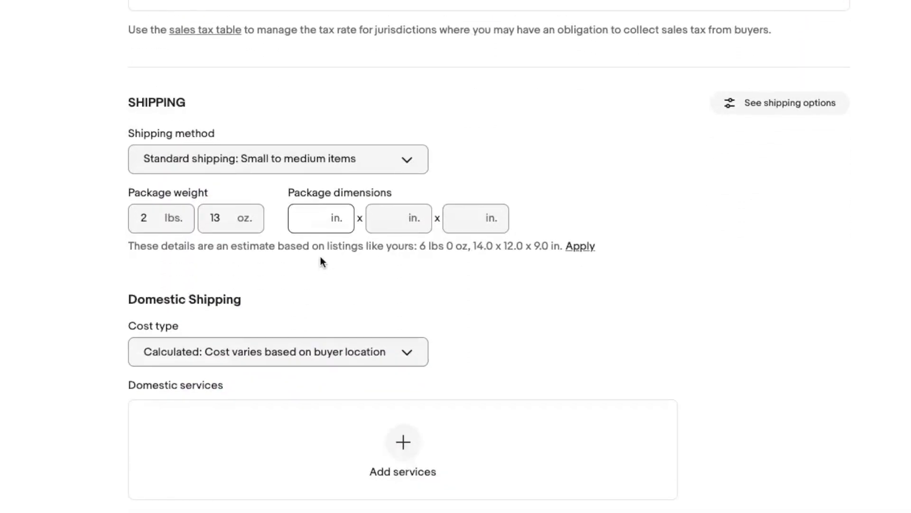
- Enter package dimensions of 32 x 22 x 1 in
type("32")
key("Tab")
type("22")
key("Tab")
type("1")
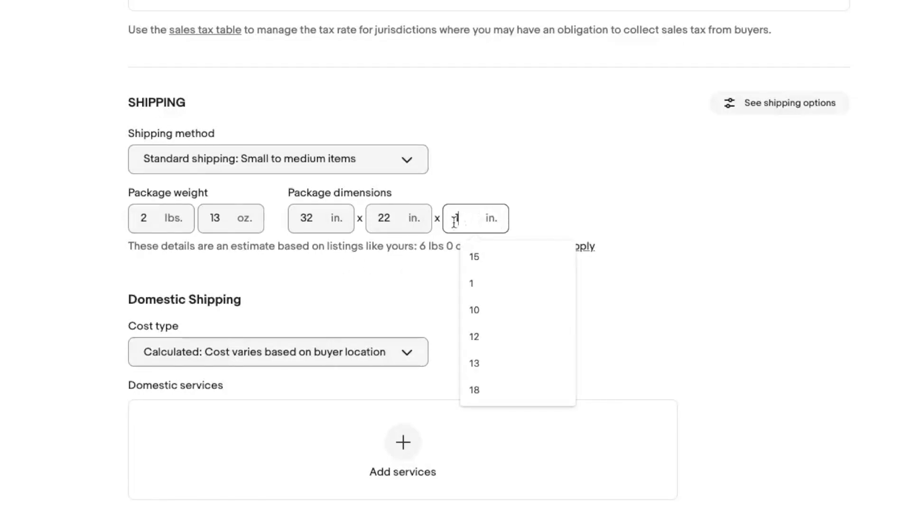
- Set the first two package dimensions to 11 in. each
left_click_drag(289, 190, 397, 194)
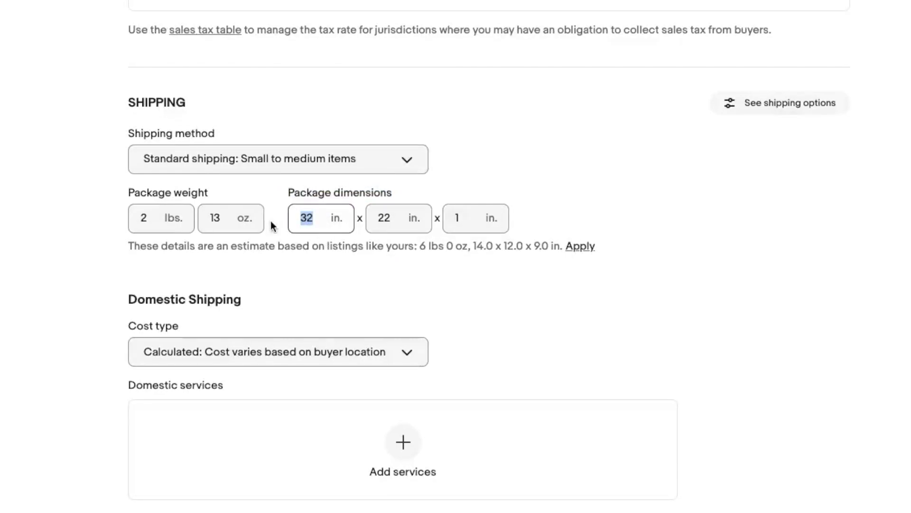
type("11")
key("Tab")
type("11")
key("Tab")
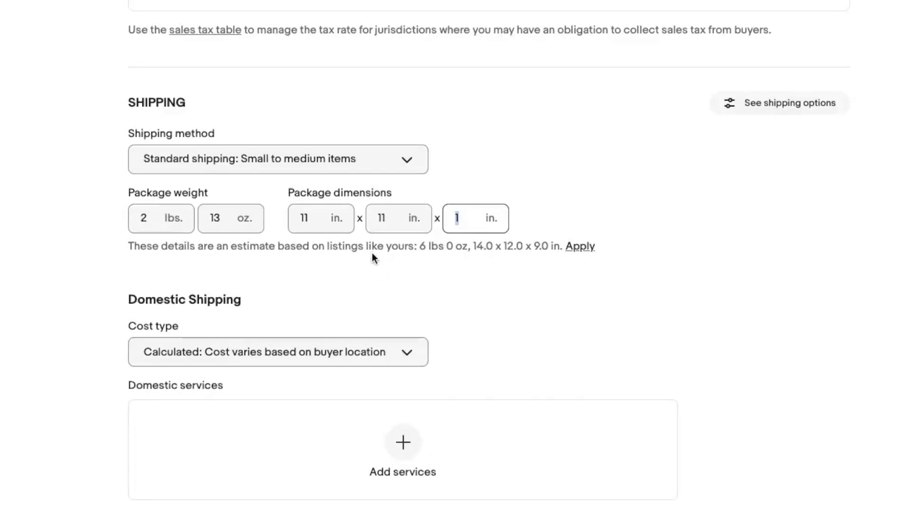
scroll(348, 299, "up", 2)
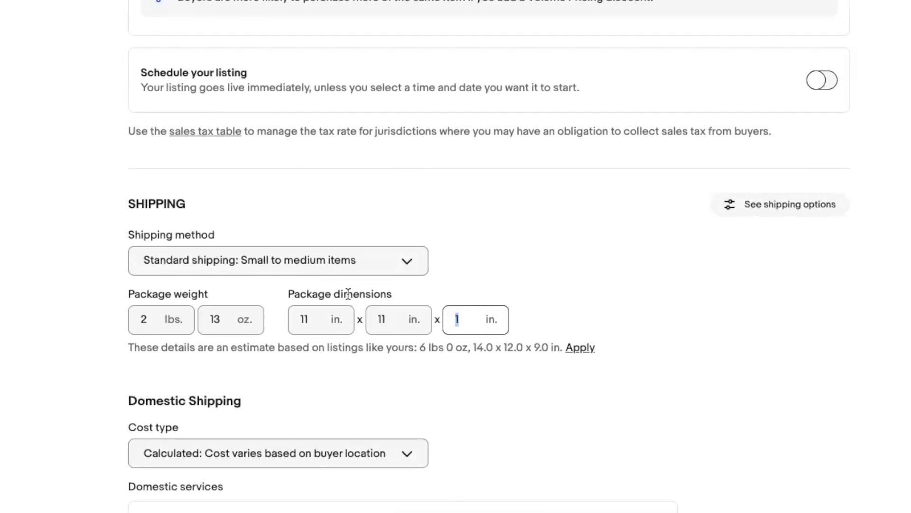
- Add USPS Priority Mail as the listing's domestic shipping service and save it
scroll(348, 294, "up", 7)
scroll(348, 293, "down", 7)
scroll(347, 292, "up", 12)
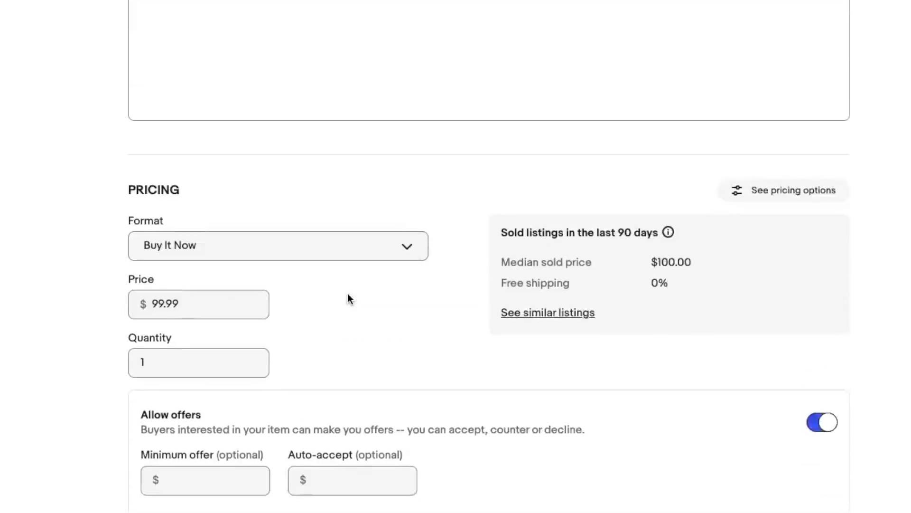
scroll(347, 294, "down", 4)
scroll(347, 294, "down", 20)
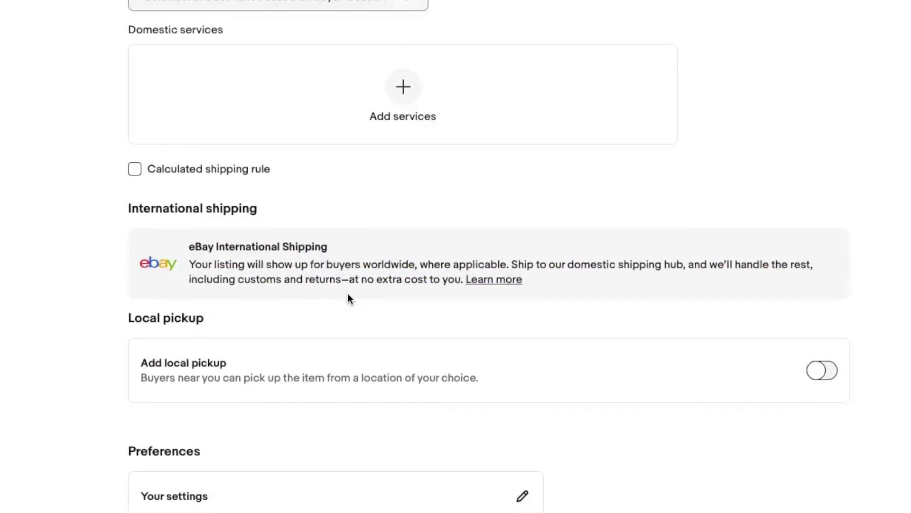
scroll(347, 292, "up", 3)
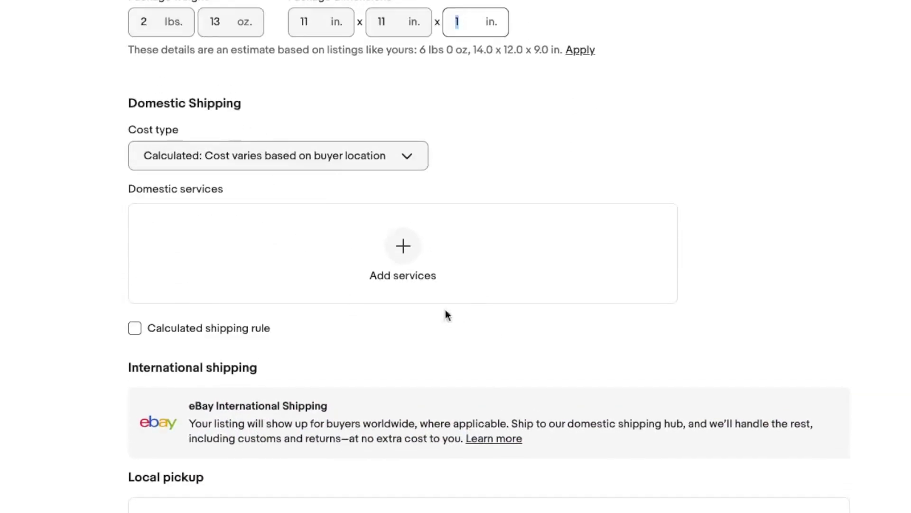
left_click(415, 252)
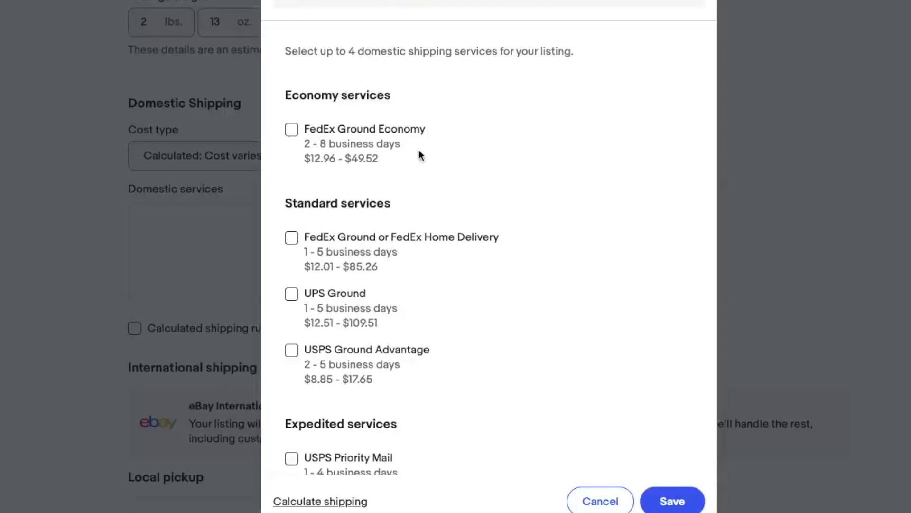
scroll(419, 155, "down", 4)
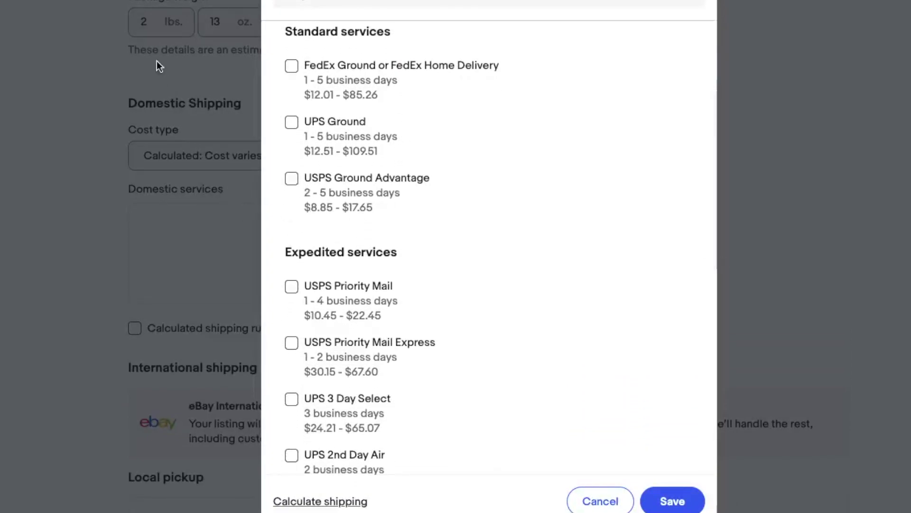
left_click(291, 287)
left_click(671, 499)
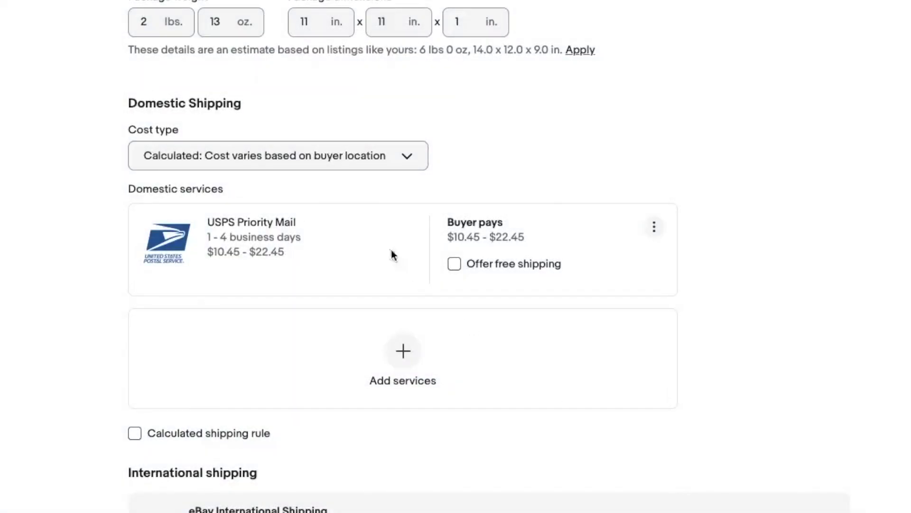
- Turn on Promoted Listings Standard and set the listing ad rate to 2%
scroll(375, 230, "down", 10)
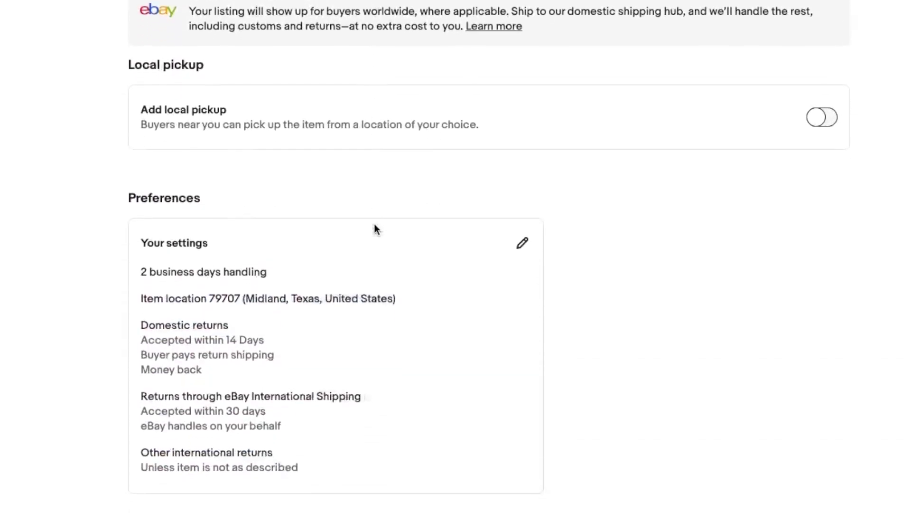
scroll(374, 229, "down", 5)
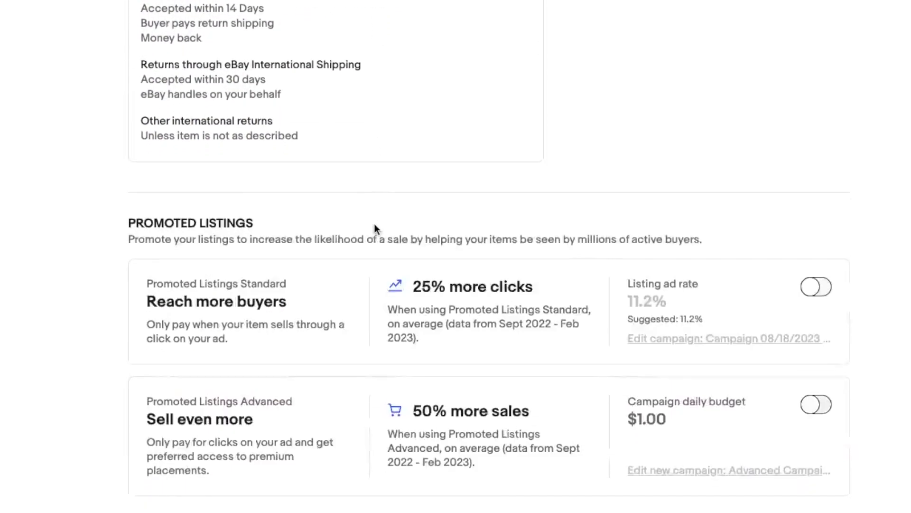
left_click(819, 280)
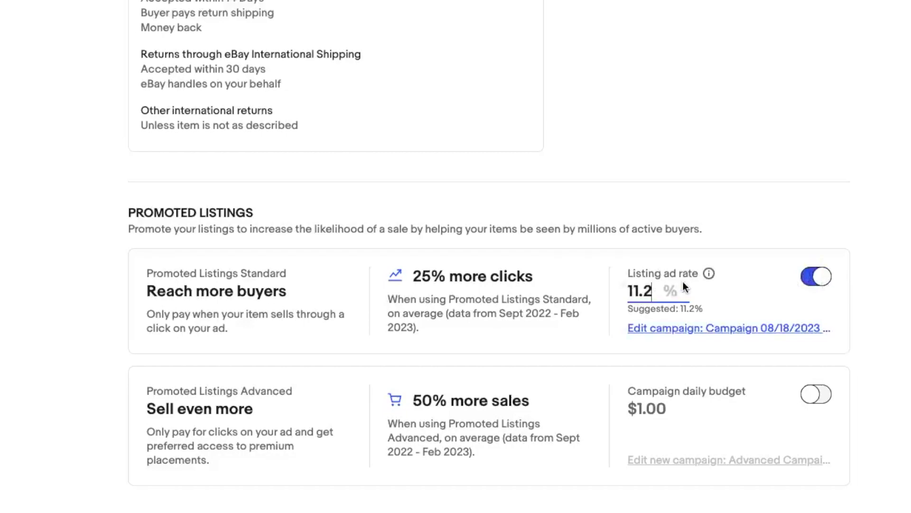
left_click_drag(655, 291, 557, 275)
type("2")
key("Tab")
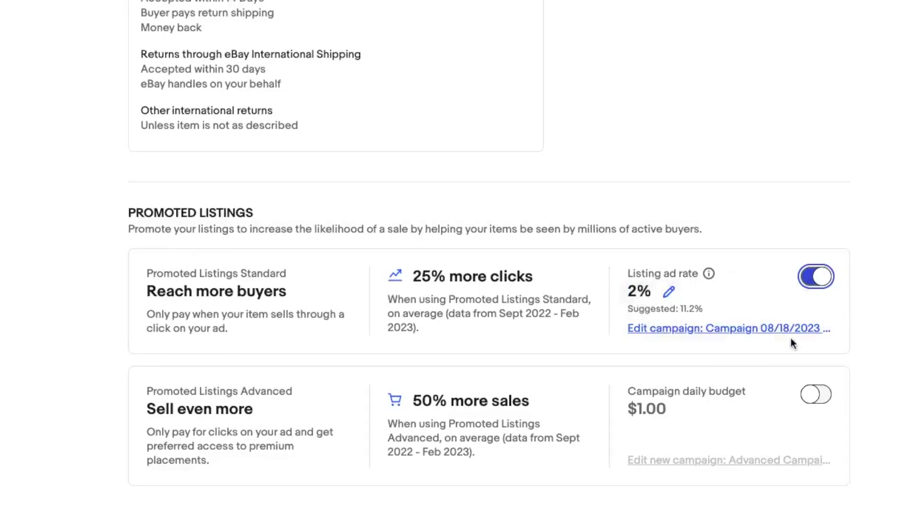
- Review the rest of the listing form, then enlarge the main camcorder photo and the viewfinder photo
scroll(791, 341, "down", 1)
scroll(791, 343, "down", 7)
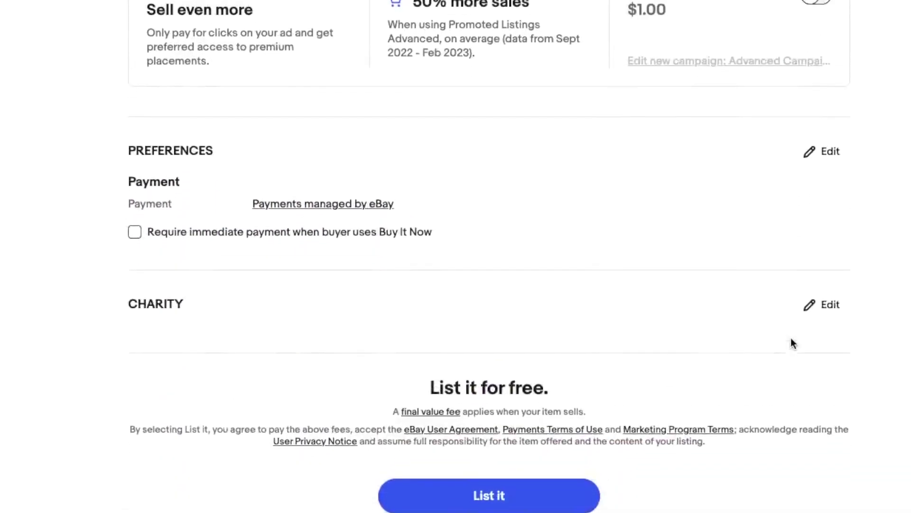
scroll(790, 343, "up", 7)
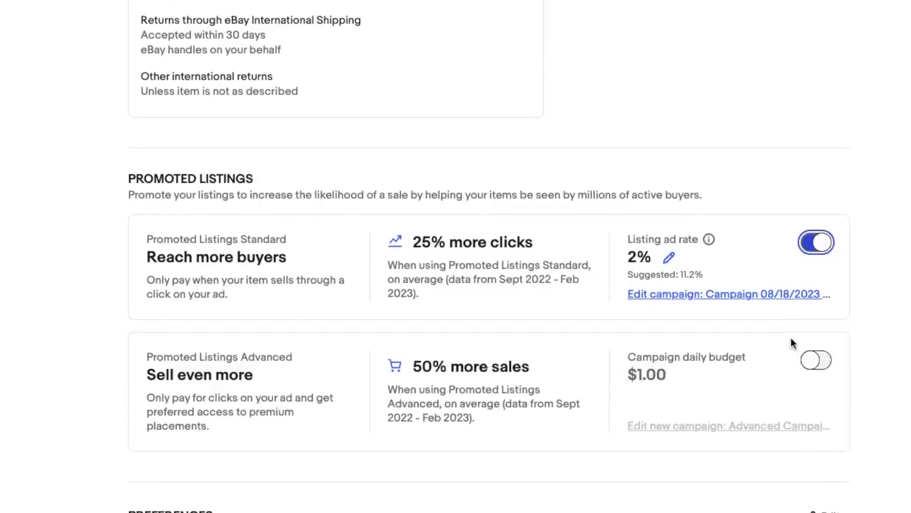
scroll(792, 343, "up", 20)
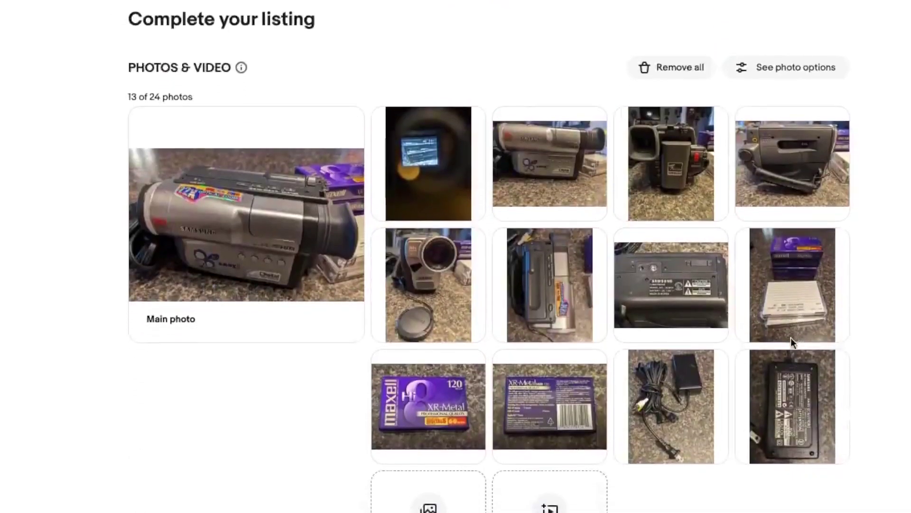
scroll(790, 337, "down", 1)
mouse_move(677, 290)
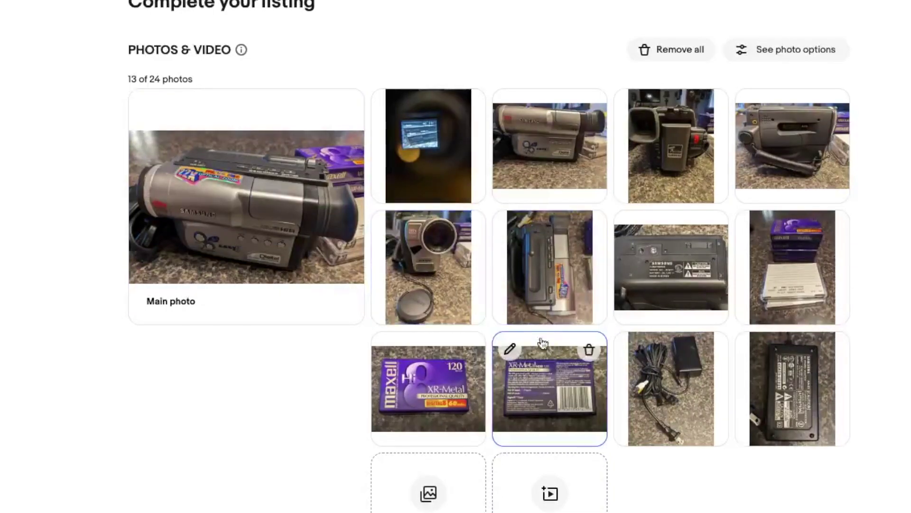
left_click(308, 192)
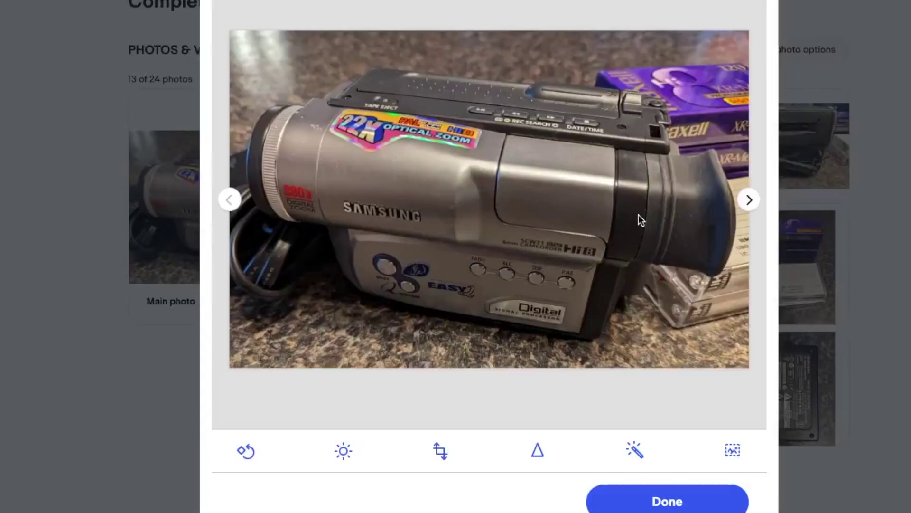
left_click(749, 199)
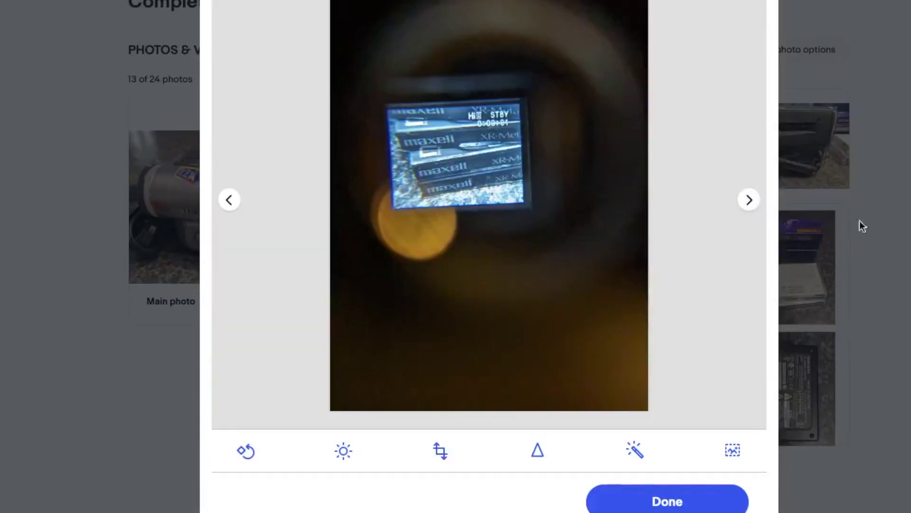
key("Escape")
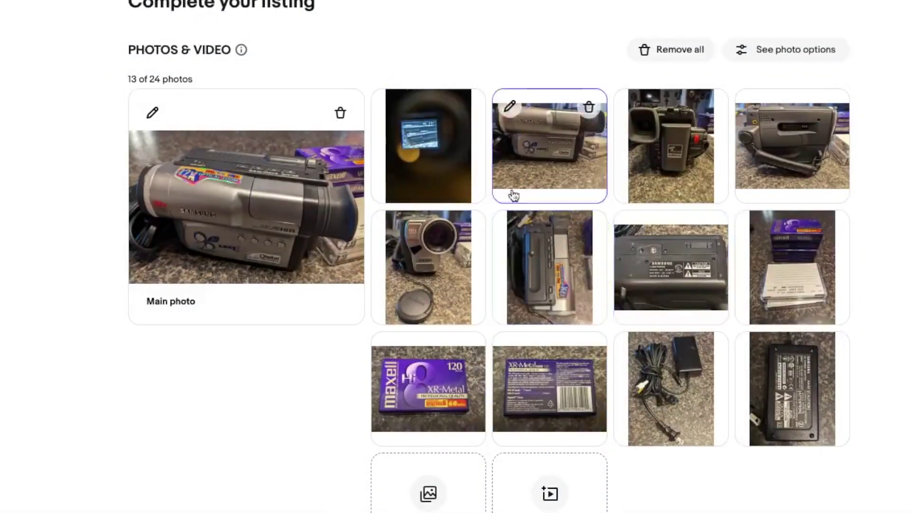
left_click(357, 186)
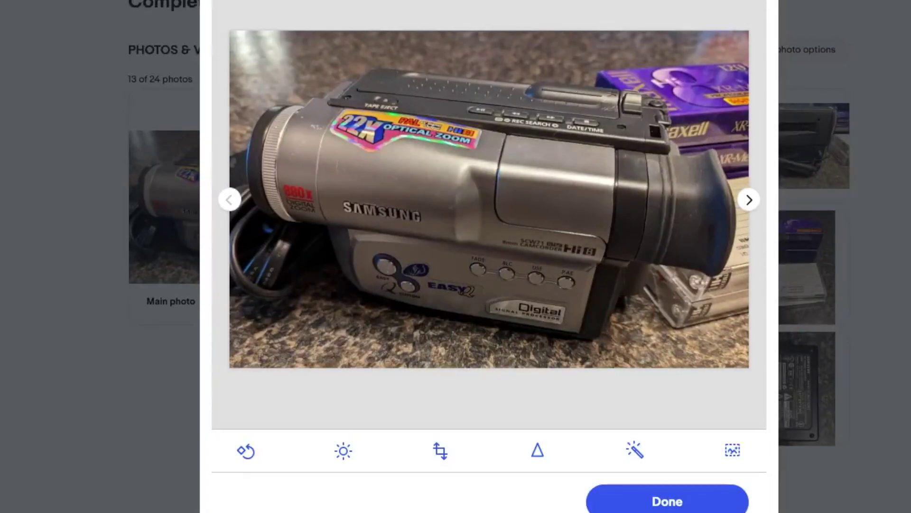
key("Escape")
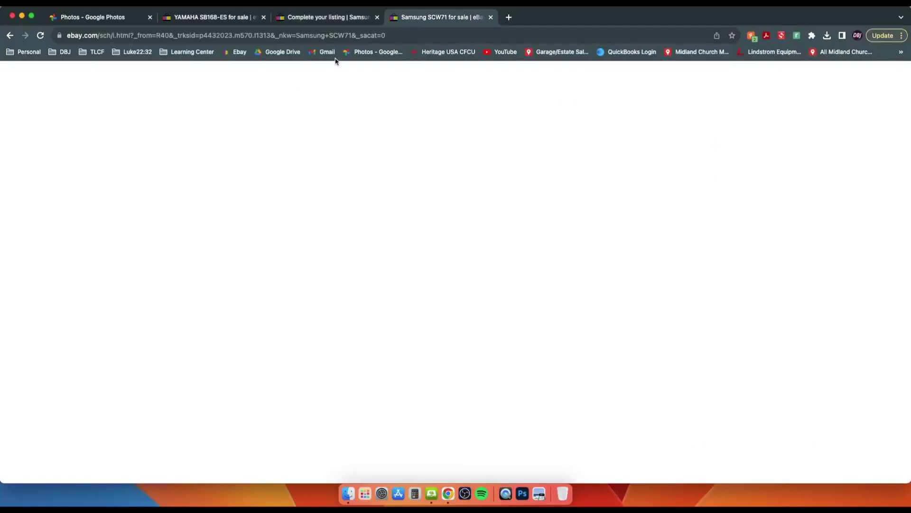
- Search the sold listings for "maxell xr-metal 120 hi8", checking the tape's name in the draft listing's photos
left_click(239, 17)
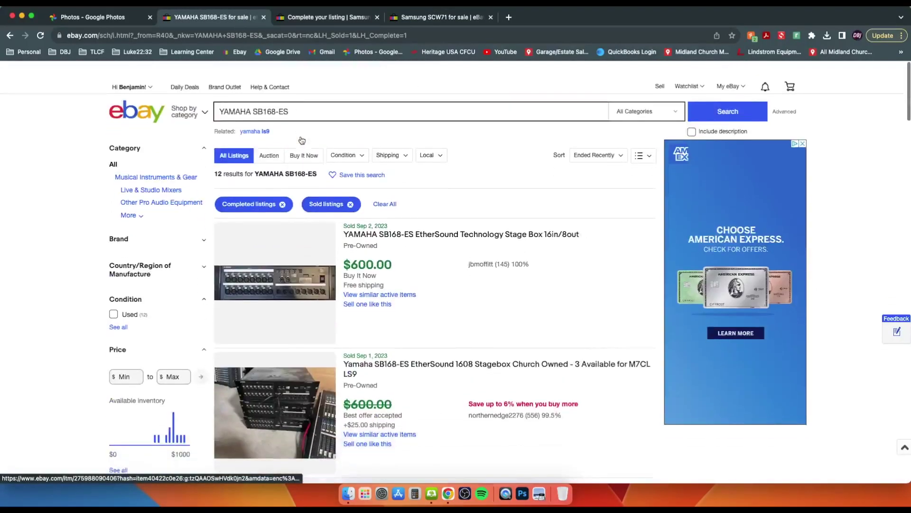
scroll(302, 140, "down", 1)
triple_click(301, 93)
type("ma")
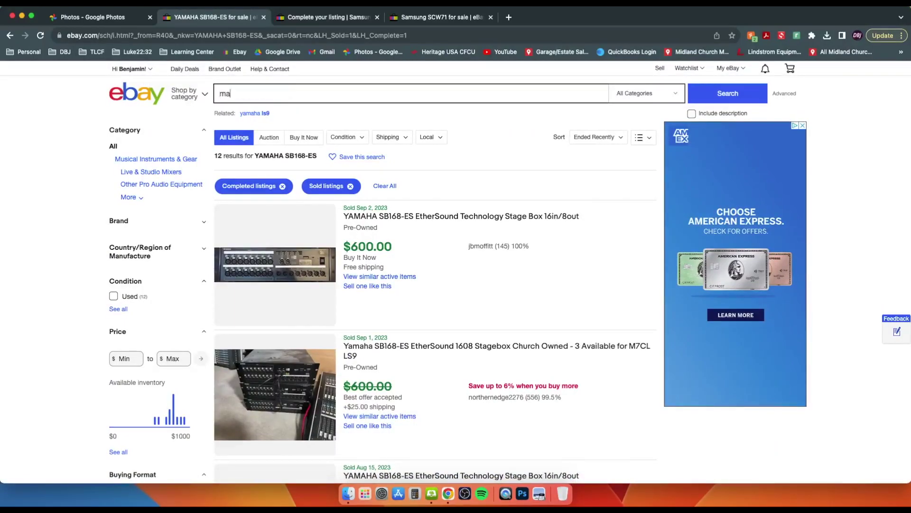
type("xell")
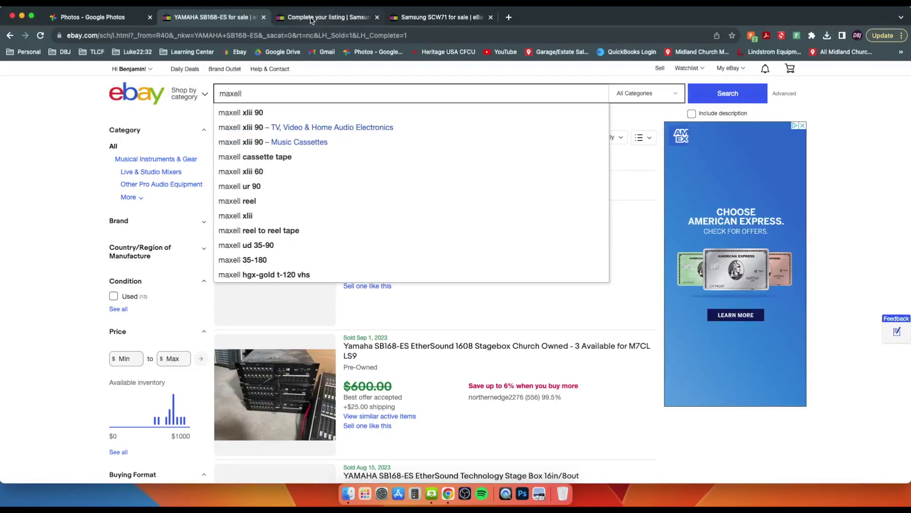
left_click(311, 18)
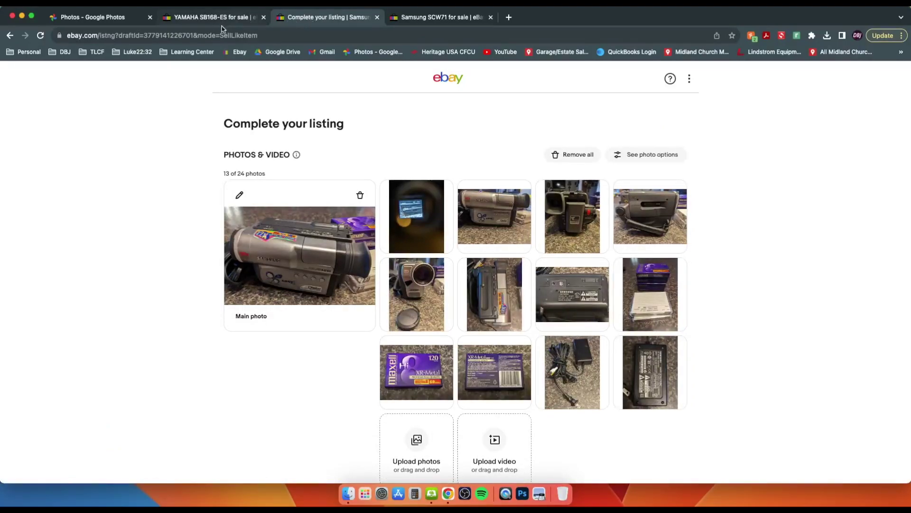
left_click(205, 19)
type("xr-met")
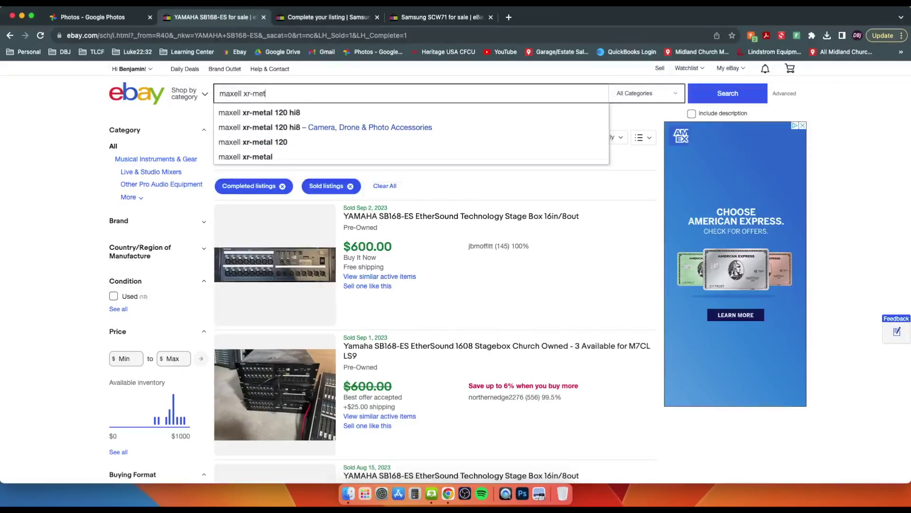
type("al")
key("Down")
key("Return")
- Check the tape photo in the draft listing and compare the sold prices of matching Maxell XR-Metal Hi8 tapes
left_click(308, 19)
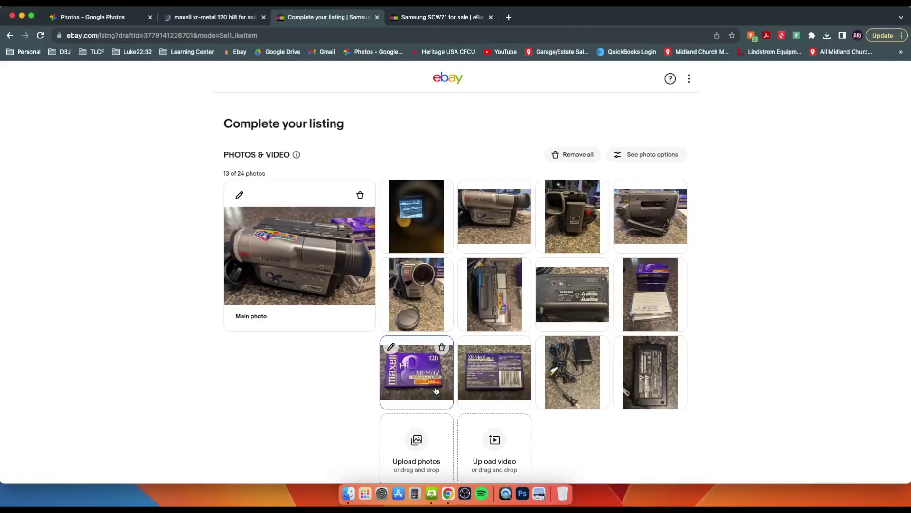
left_click(240, 18)
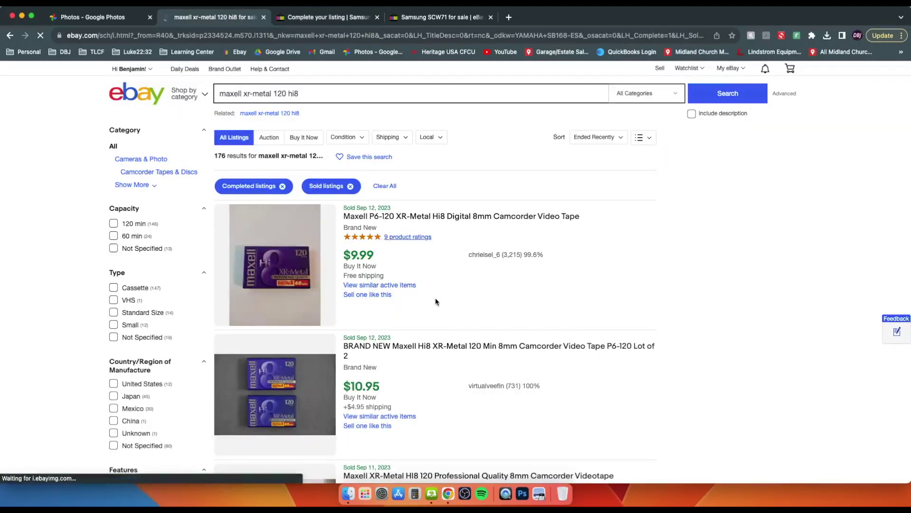
scroll(434, 294, "down", 3)
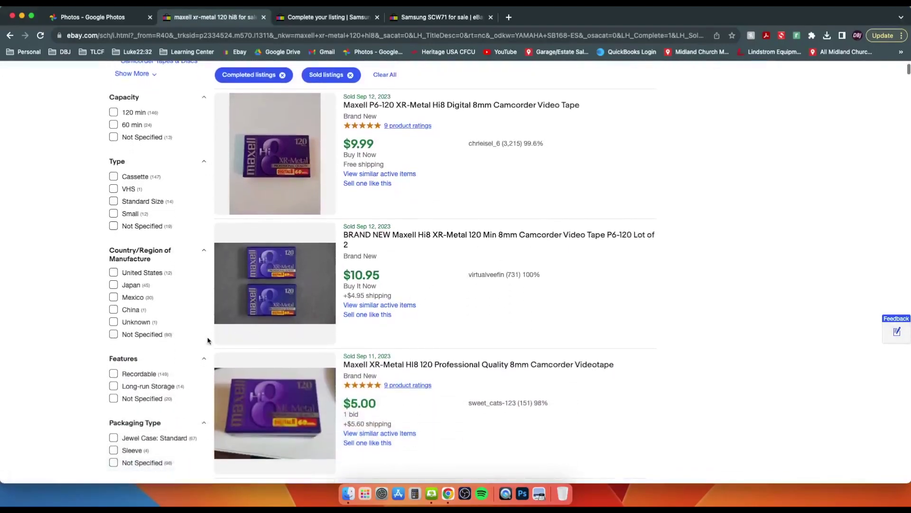
scroll(207, 341, "up", 2)
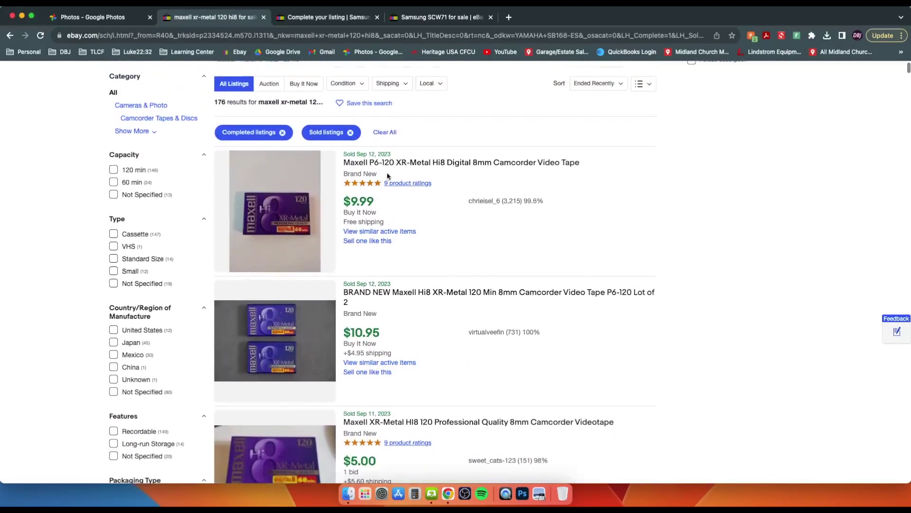
scroll(301, 203, "down", 3)
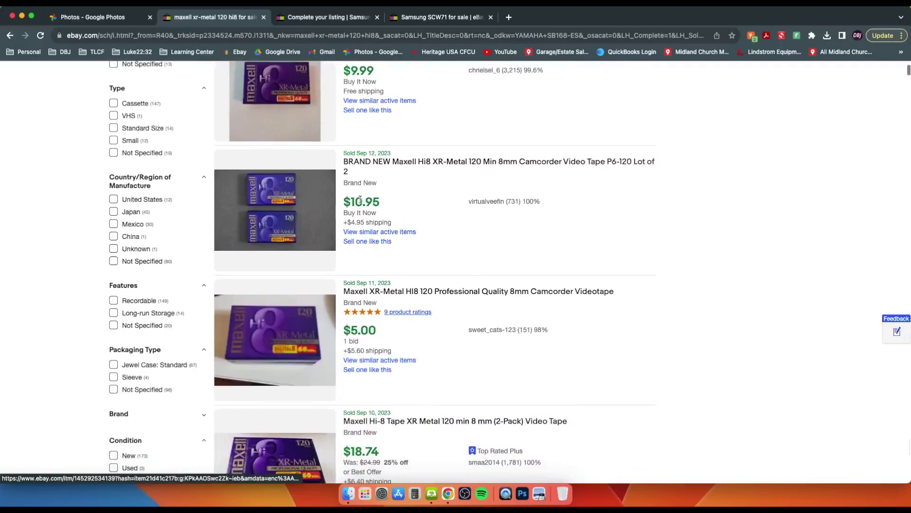
scroll(306, 228, "down", 5)
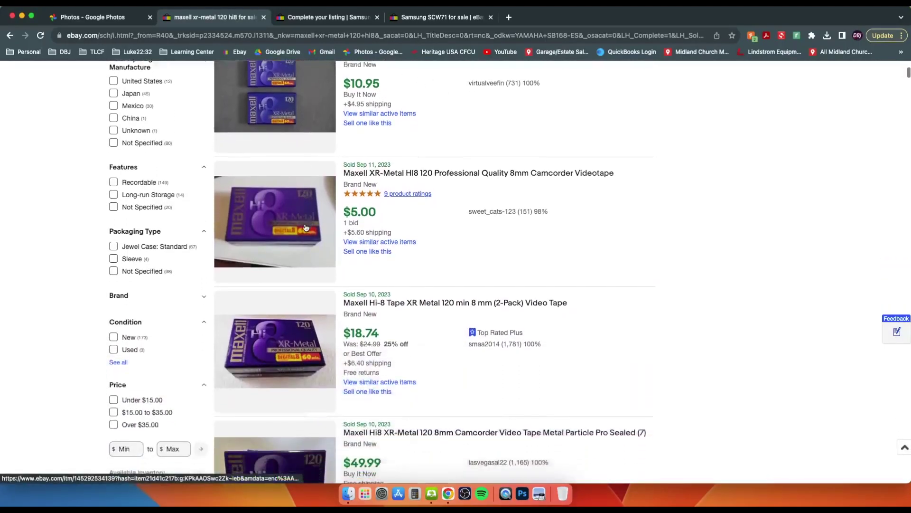
scroll(306, 228, "down", 1)
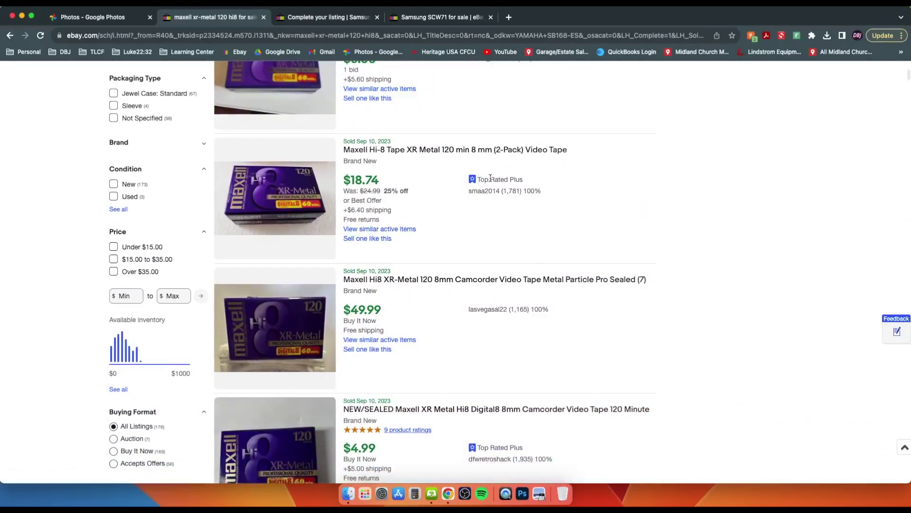
scroll(369, 222, "down", 2)
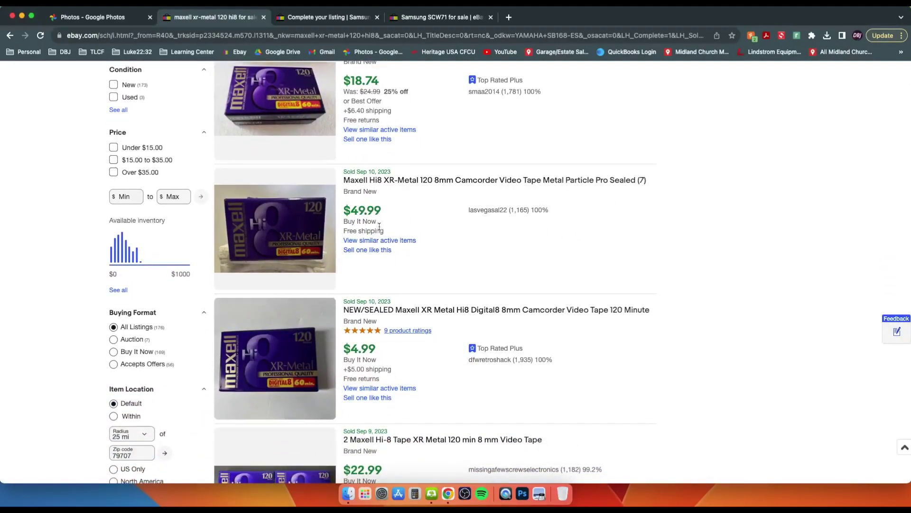
scroll(379, 226, "down", 5)
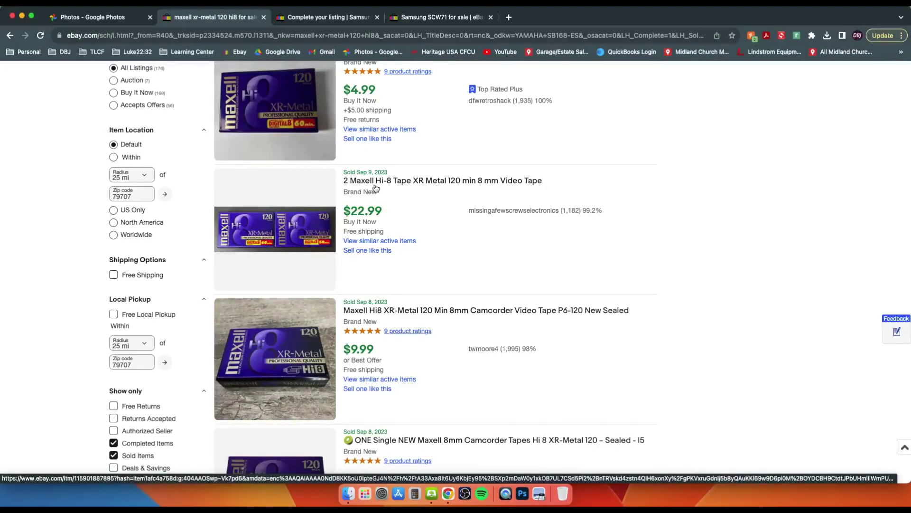
scroll(382, 231, "down", 3)
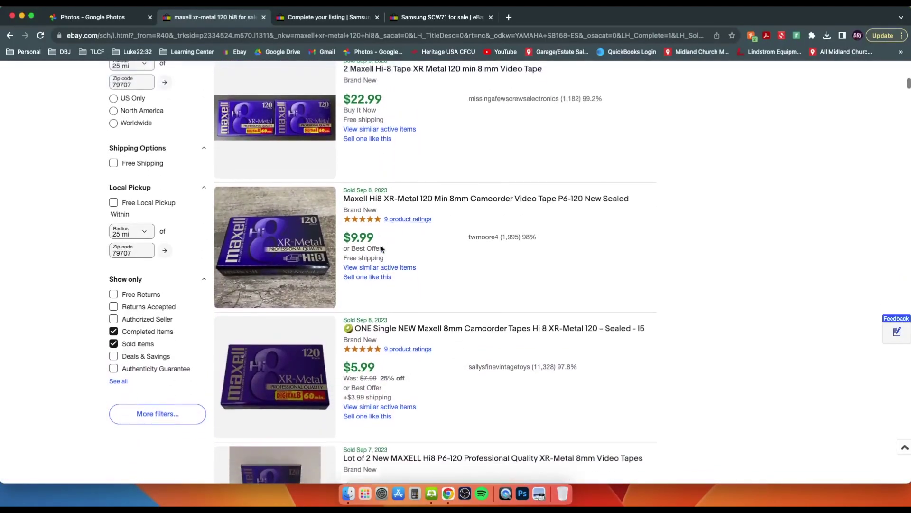
scroll(382, 247, "up", 2)
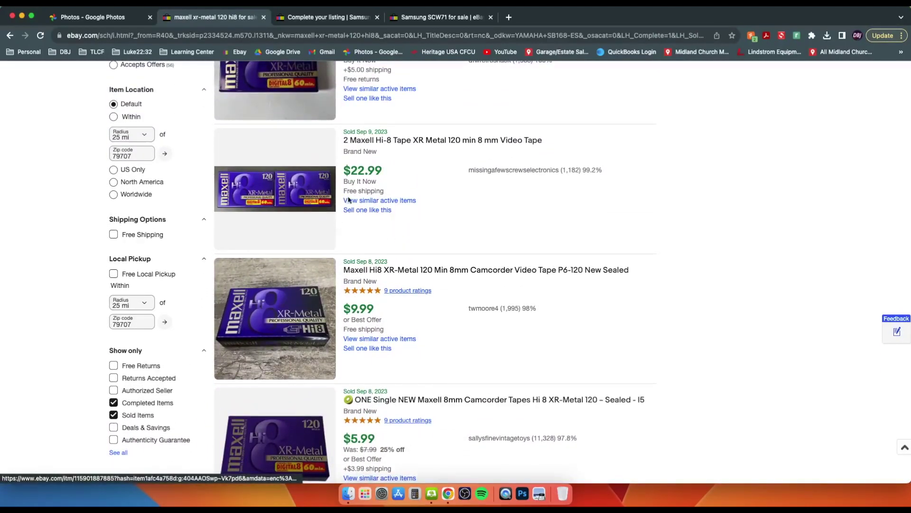
- Finish reviewing the sold tape prices and remove "w/tapes" from the end of the camcorder draft's item title
scroll(355, 202, "up", 5)
scroll(355, 202, "up", 3)
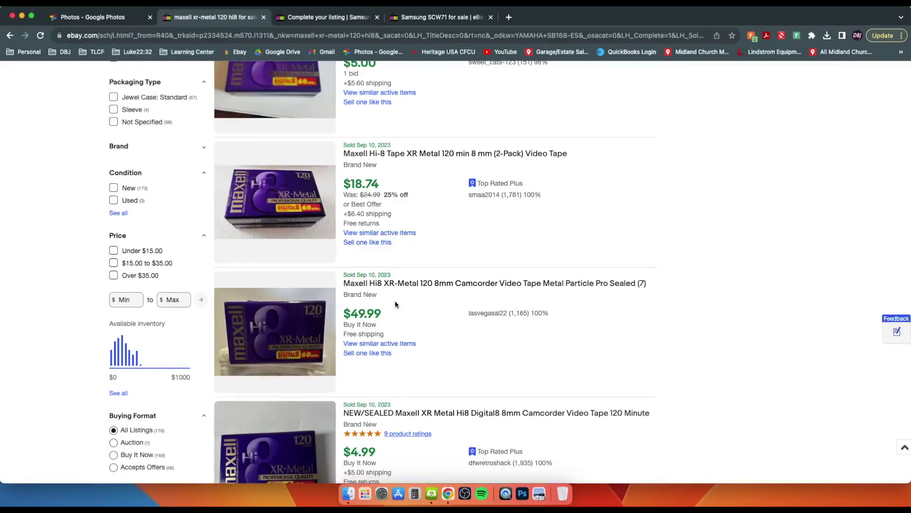
scroll(394, 266, "up", 3)
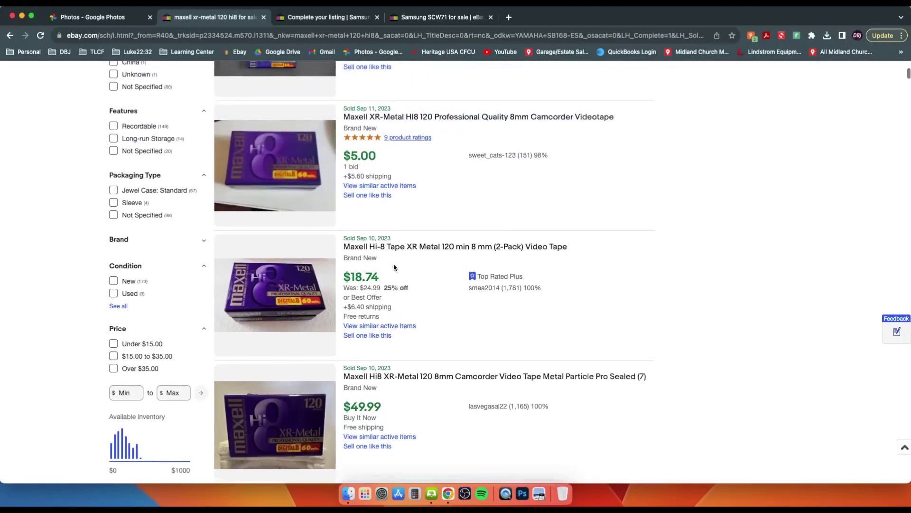
scroll(394, 268, "up", 8)
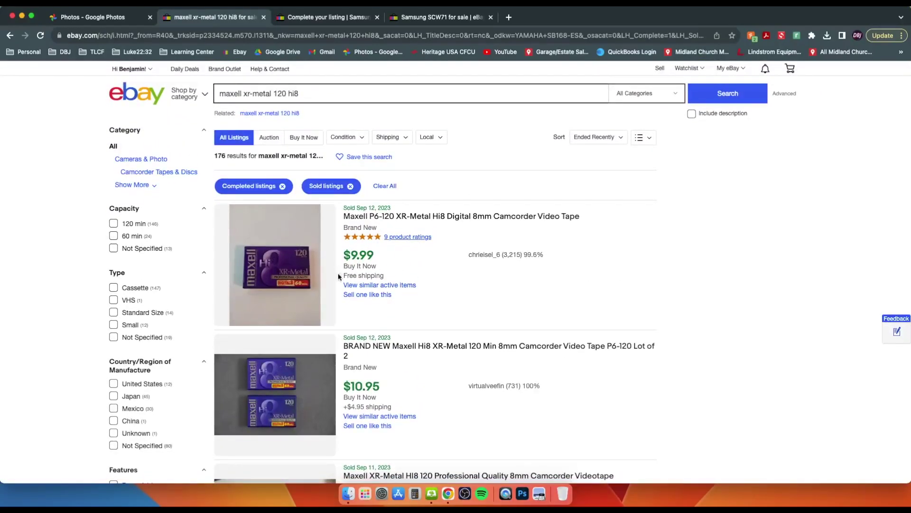
left_click(329, 18)
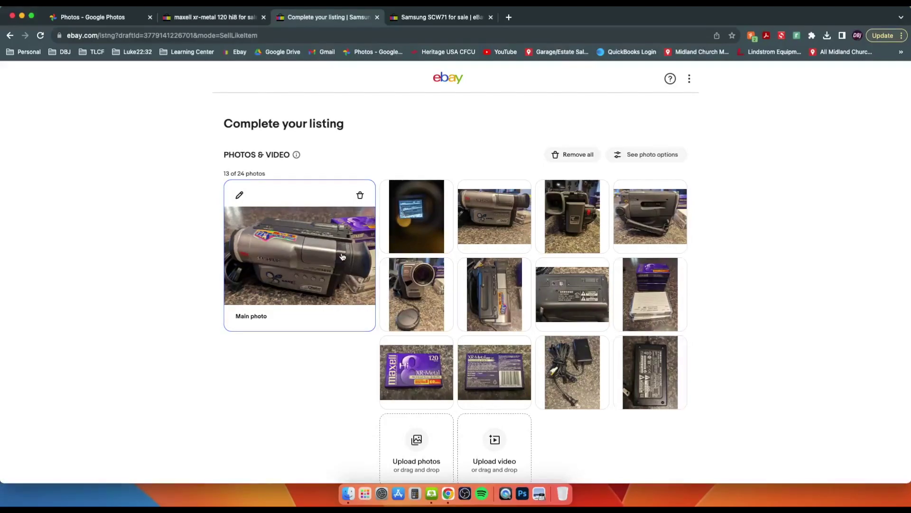
scroll(373, 319, "down", 3)
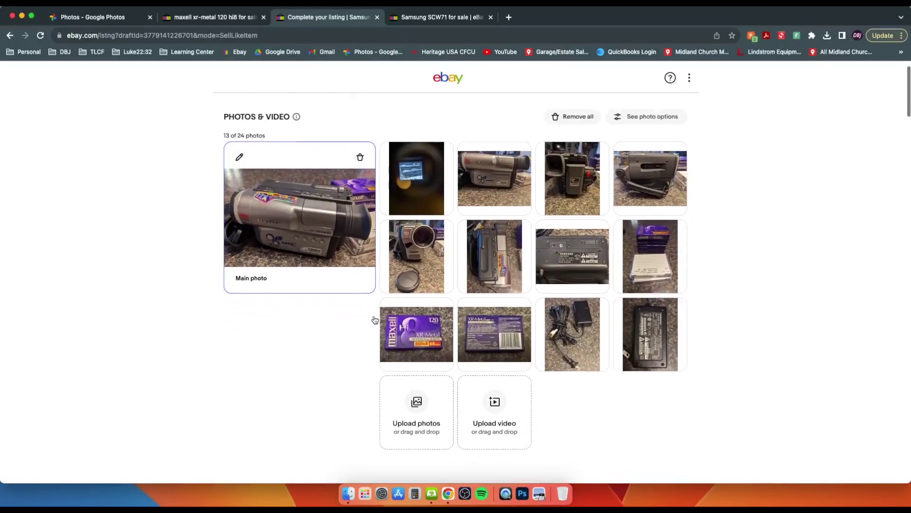
scroll(374, 319, "down", 10)
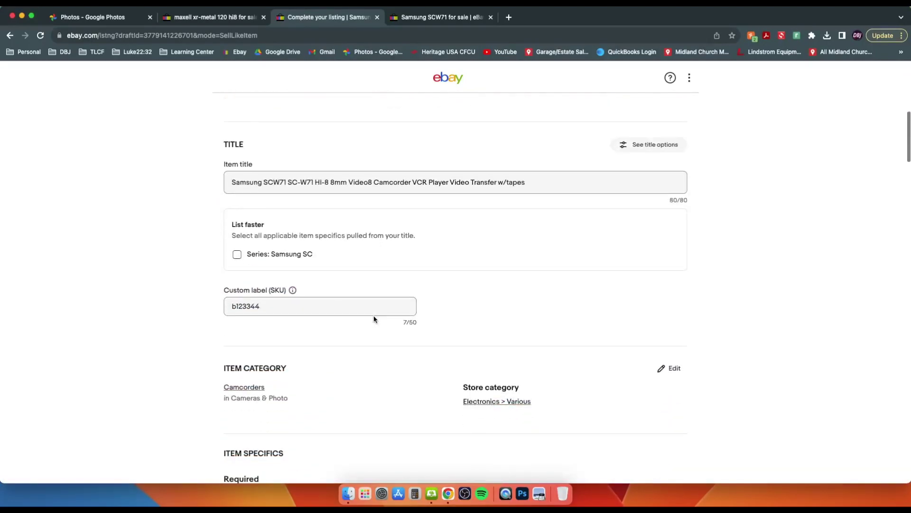
left_click_drag(496, 181, 640, 193)
key("BackSpace")
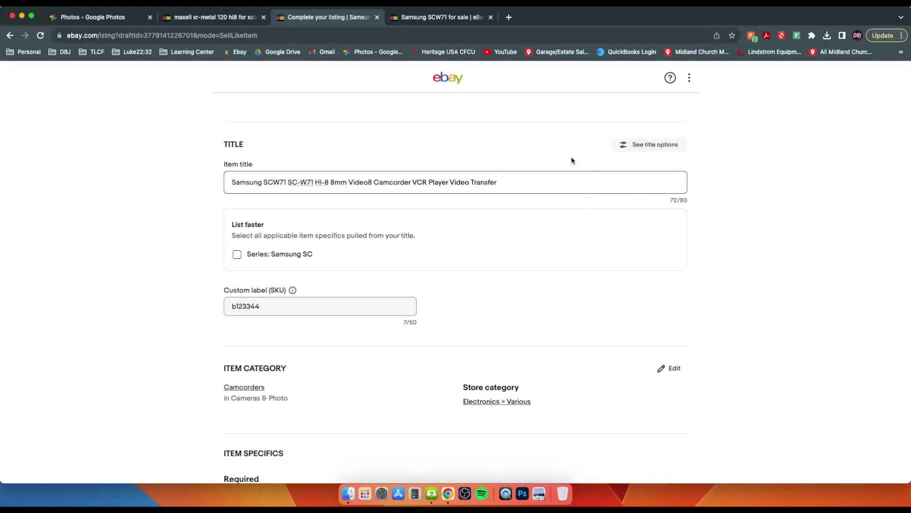
- Add the line "comes with 2 open tapes" to the camcorder listing's description
scroll(572, 160, "down", 12)
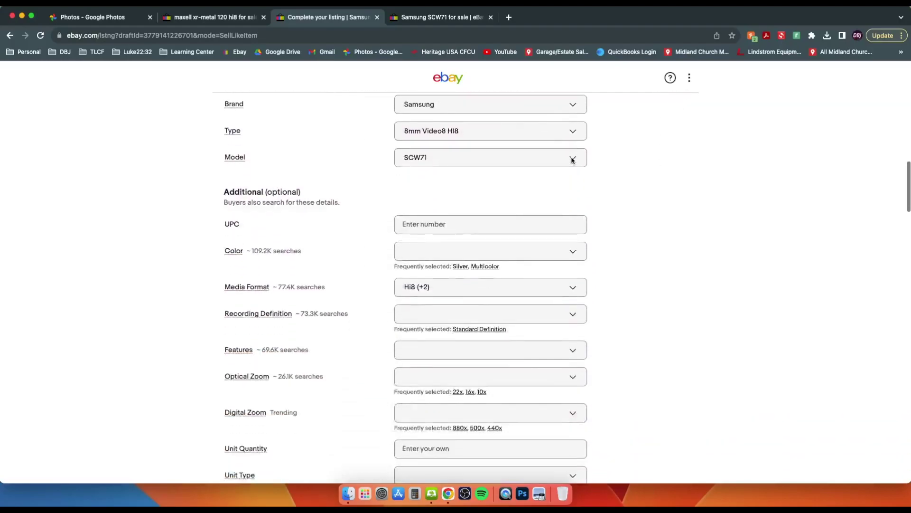
scroll(572, 161, "up", 4)
scroll(571, 160, "down", 20)
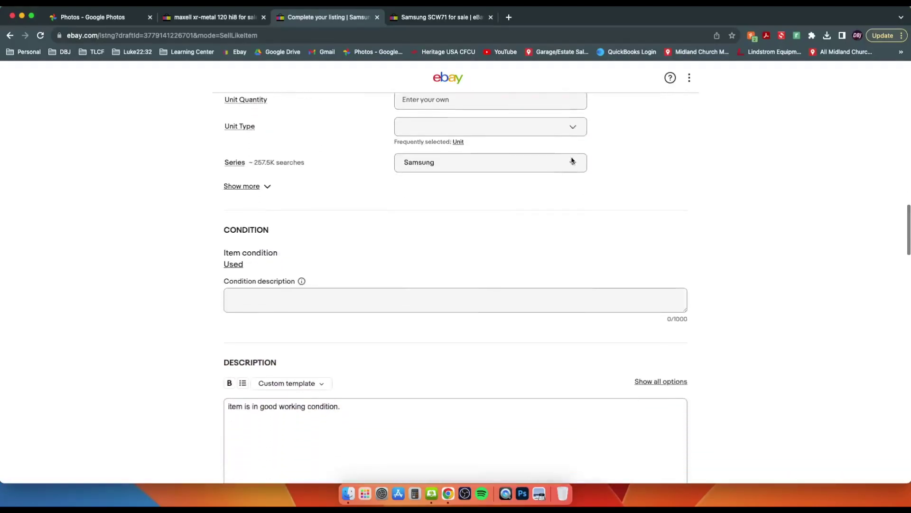
scroll(571, 160, "down", 3)
scroll(571, 160, "up", 14)
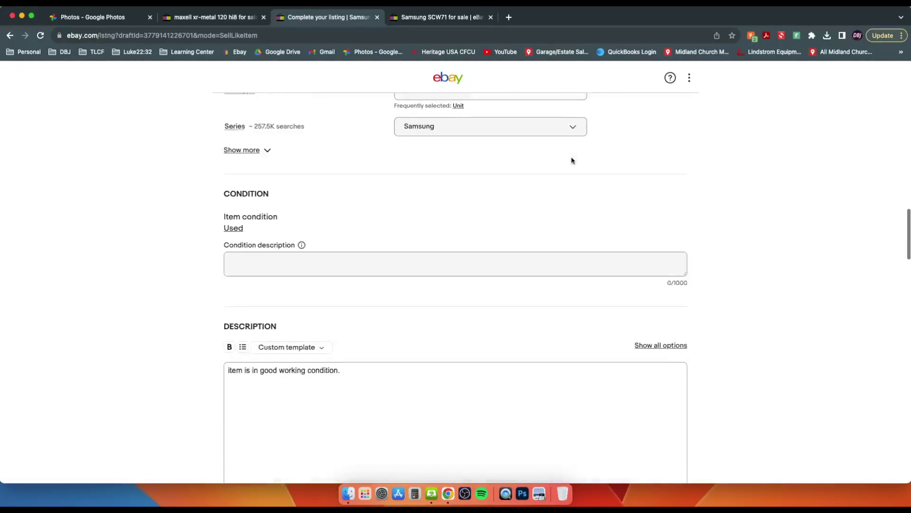
scroll(474, 180, "down", 4)
left_click(371, 233)
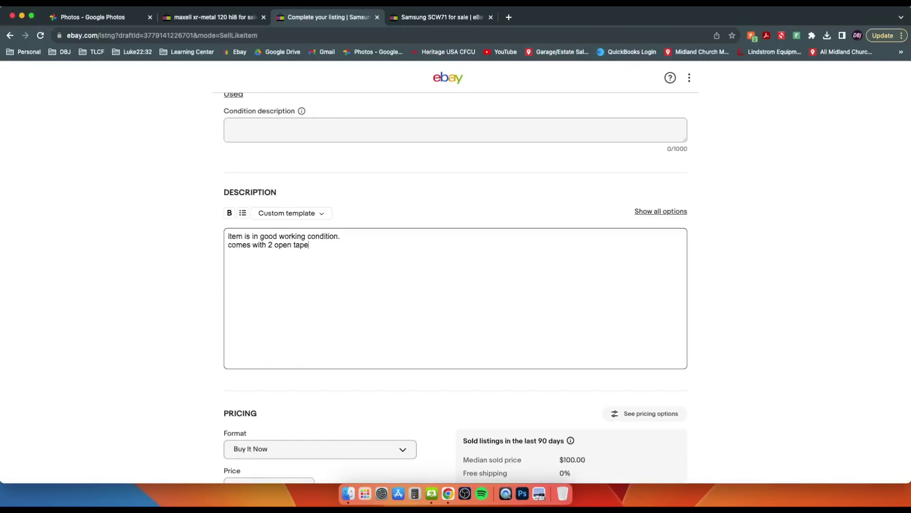
- Check the tapes in the listing's photos and add the line "does not include the purple tapes" to the description
scroll(380, 272, "up", 10)
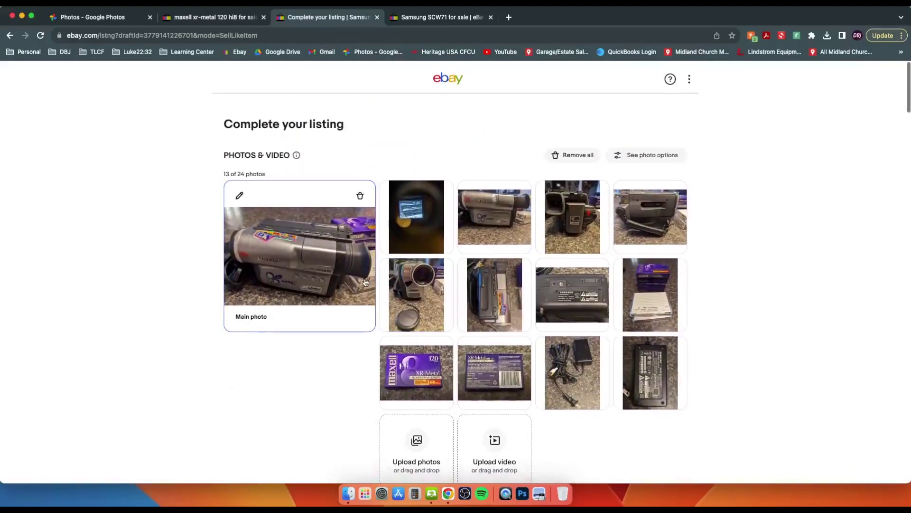
left_click(363, 281)
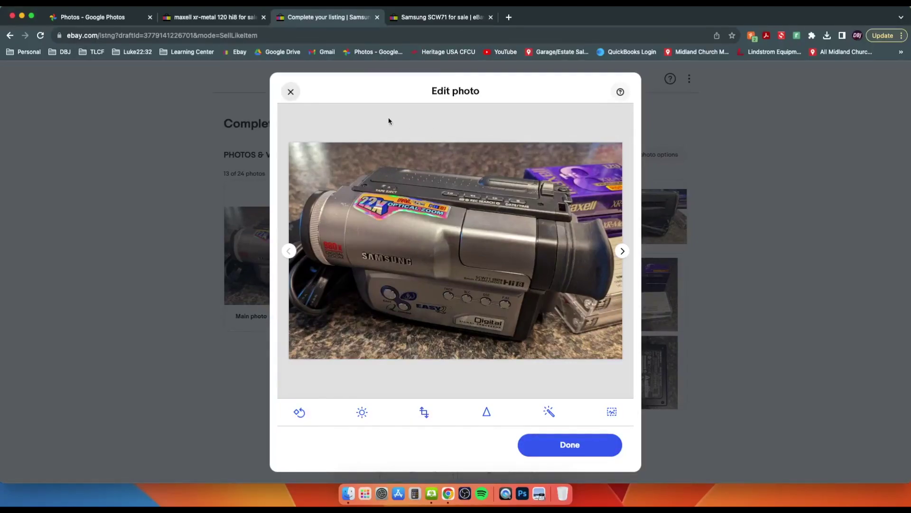
left_click(291, 92)
scroll(299, 299, "down", 15)
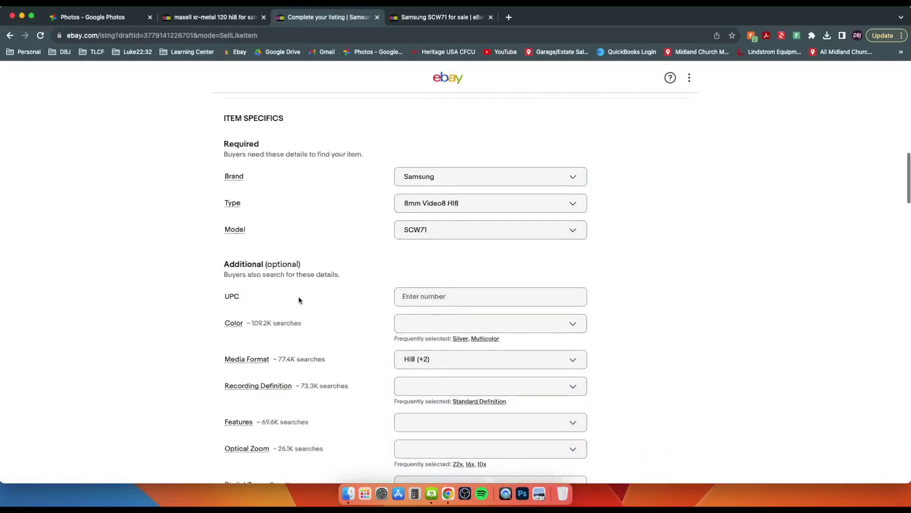
scroll(299, 299, "down", 3)
left_click(322, 279)
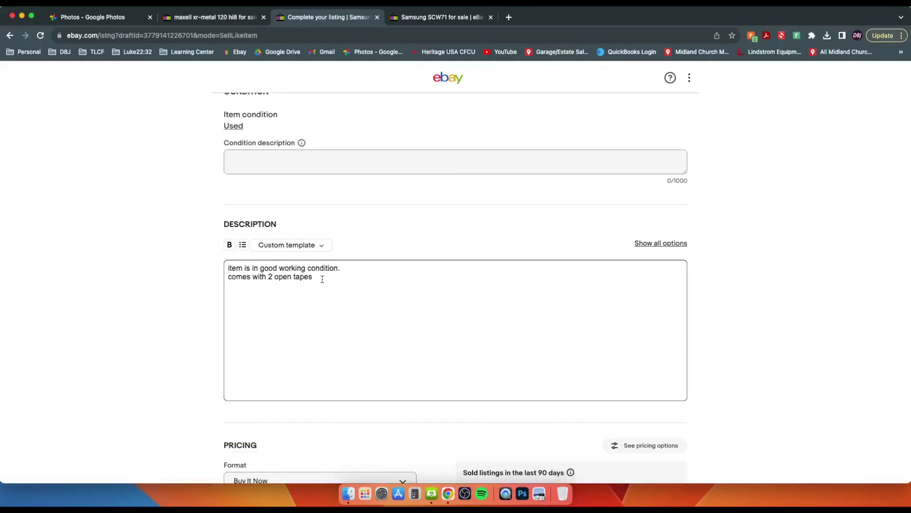
key("Return")
scroll(427, 233, "up", 15)
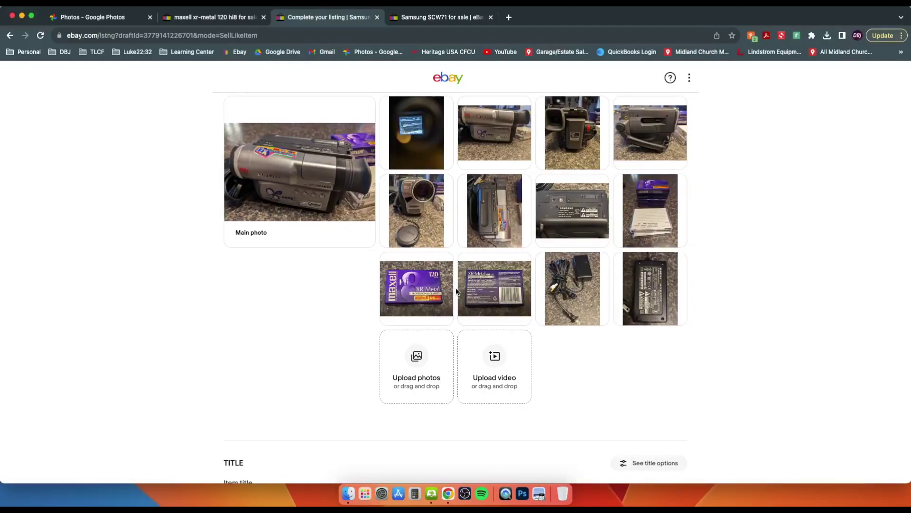
scroll(455, 288, "down", 20)
scroll(455, 287, "up", 5)
left_click(315, 209)
type("doe")
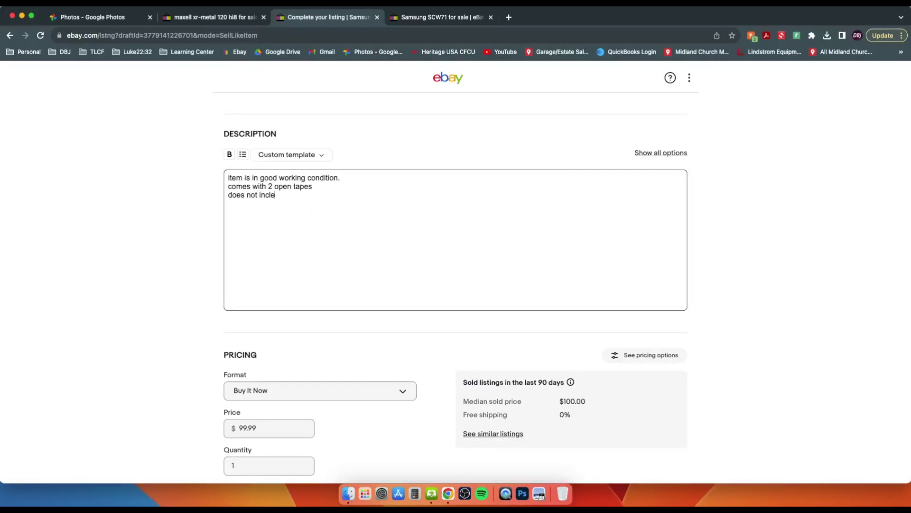
type("s not inclued")
key("BackSpace")
key("BackSpace")
type("d")
- Save the camcorder listing as a draft for completion at another time
scroll(193, 250, "down", 15)
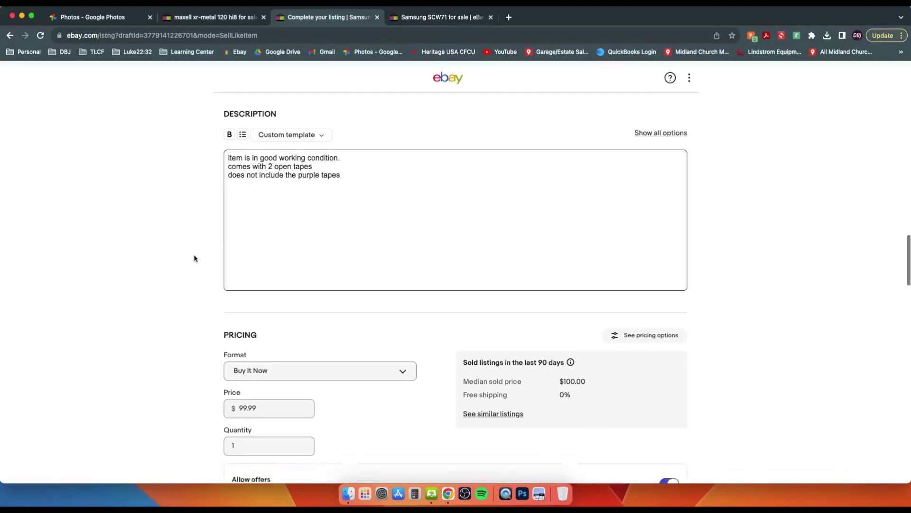
scroll(373, 245, "down", 15)
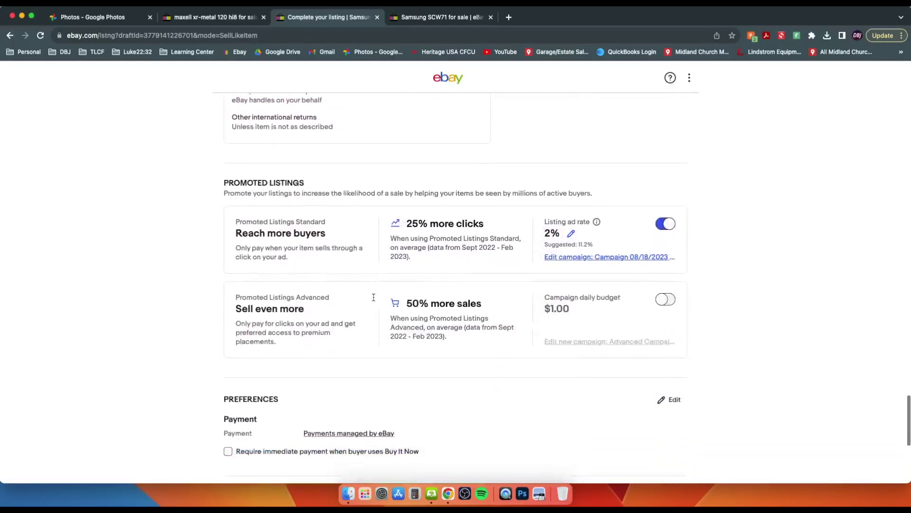
left_click(447, 357)
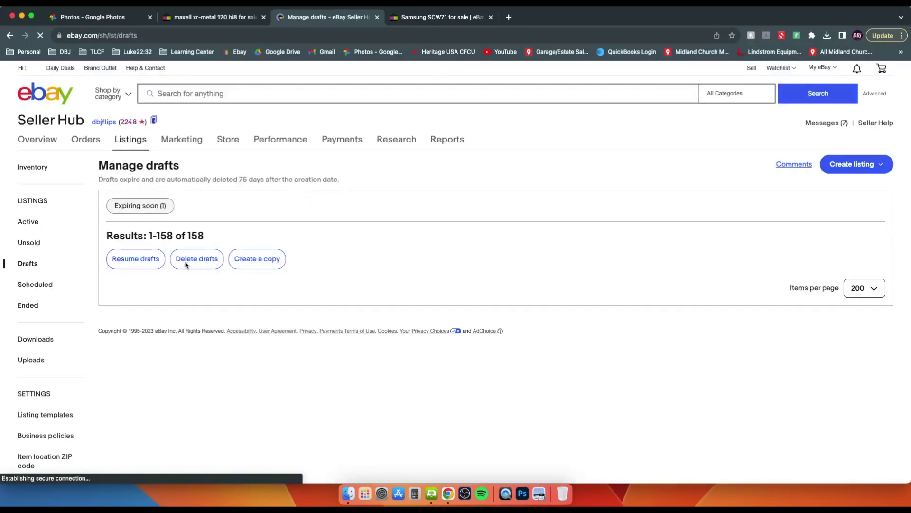
- Reopen the Samsung SCW71 camcorder draft from the drafts list and publish the listing
scroll(185, 264, "down", 3)
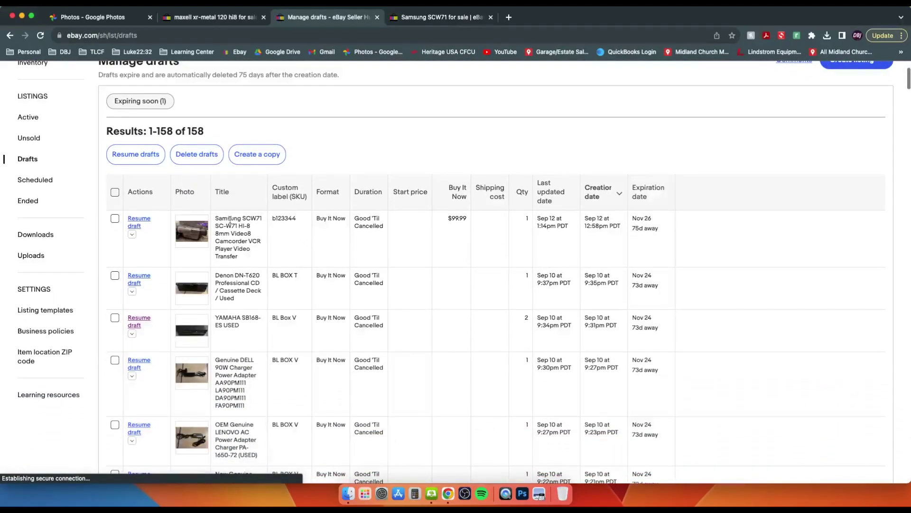
left_click(133, 234)
left_click(155, 248)
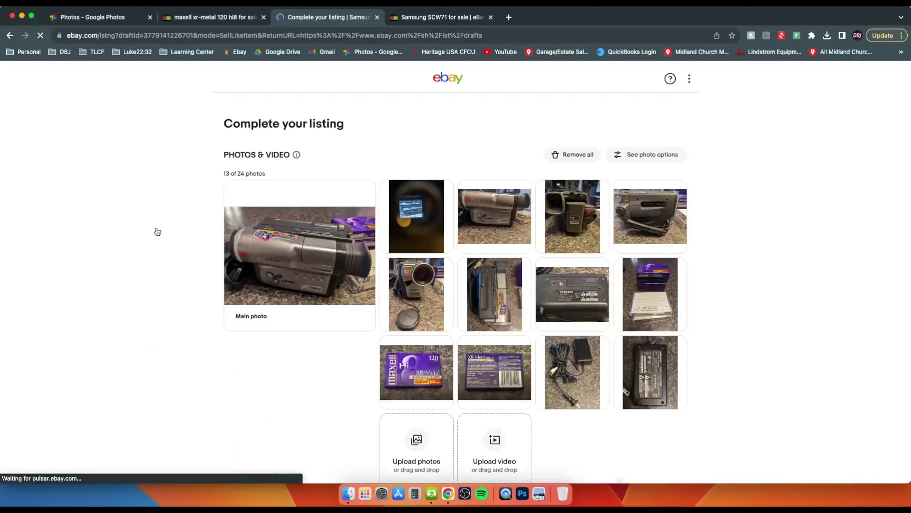
scroll(258, 305, "down", 15)
scroll(258, 306, "down", 20)
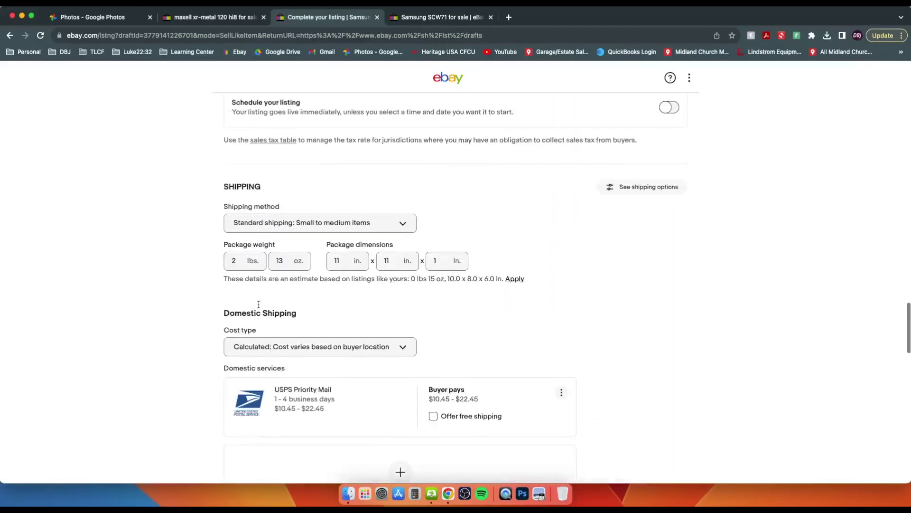
left_click(452, 356)
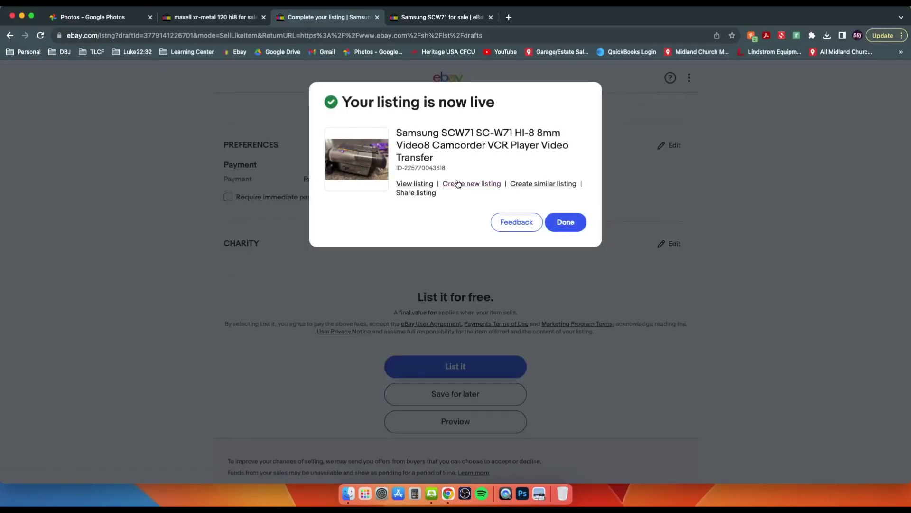
- Create a similar listing from the published camcorder listing and delete its first eight photos, which show the camcorder
left_click(538, 185, "super")
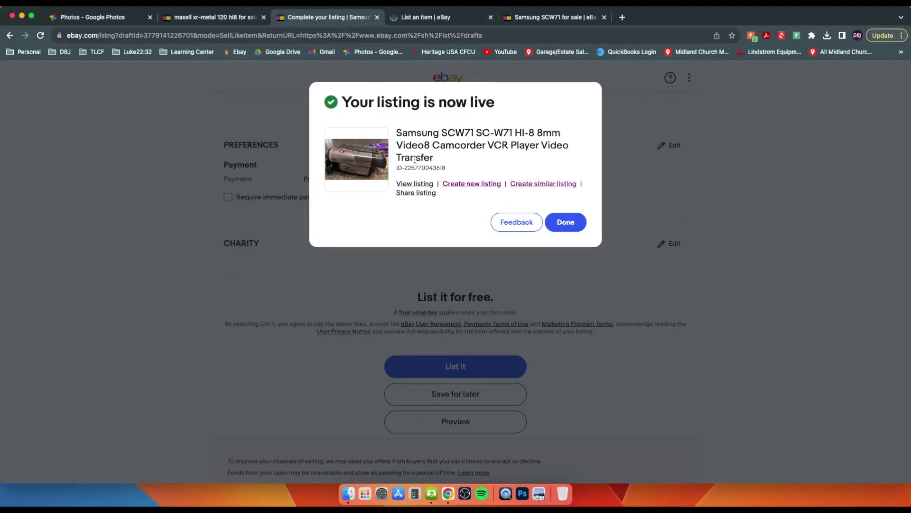
left_click(422, 9)
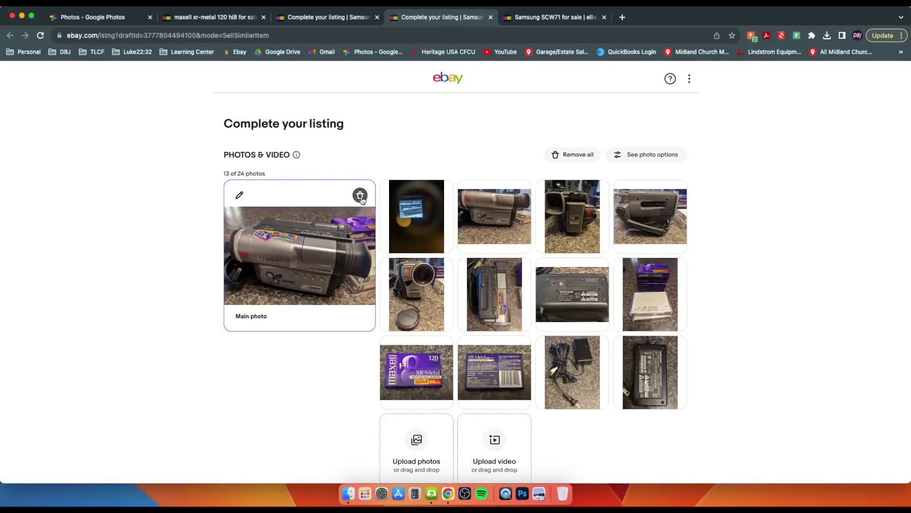
left_click(361, 196)
left_click(361, 197)
left_click(361, 197)
left_click(361, 196)
left_click(361, 196)
left_click(360, 196)
left_click(361, 197)
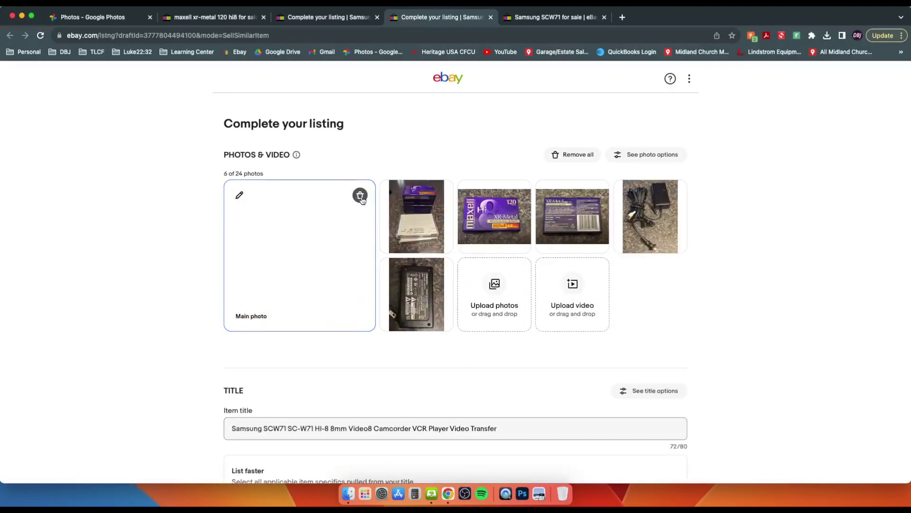
left_click(361, 196)
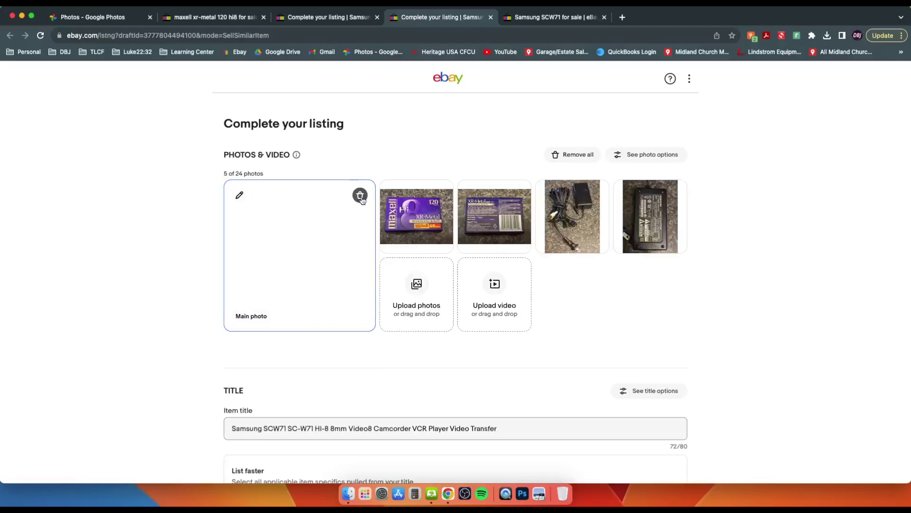
- Crop the main photo to the stack of purple Maxell tapes, cutting out the open tapes, and save the edit
left_click(321, 264)
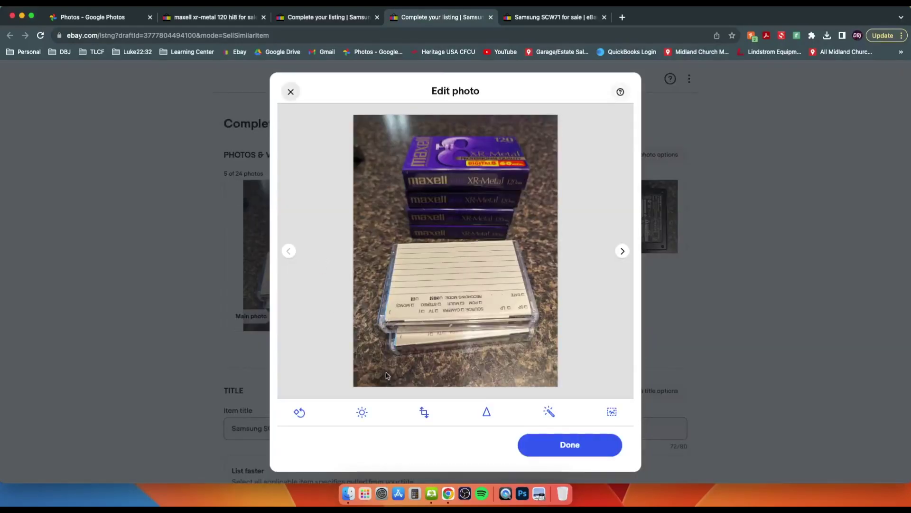
left_click(424, 413)
left_click_drag(556, 388, 530, 244)
left_click_drag(353, 116, 398, 130)
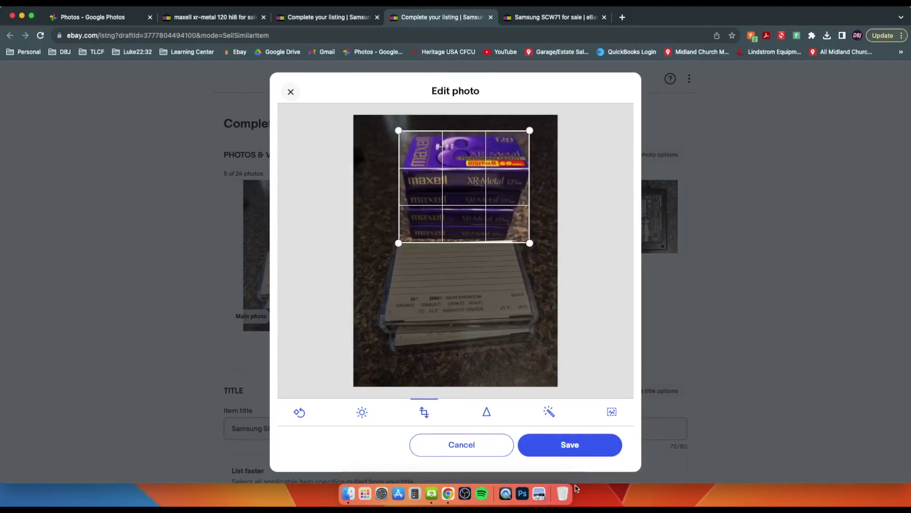
left_click(571, 443)
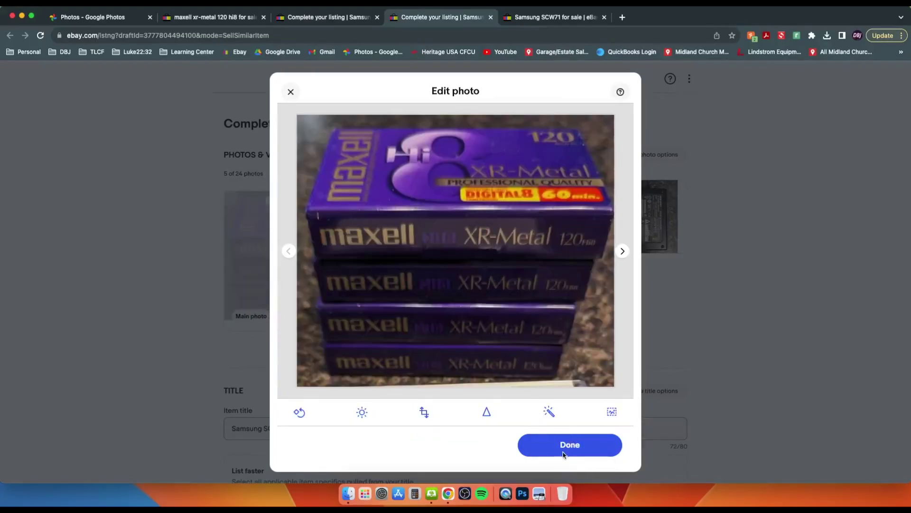
left_click(568, 447)
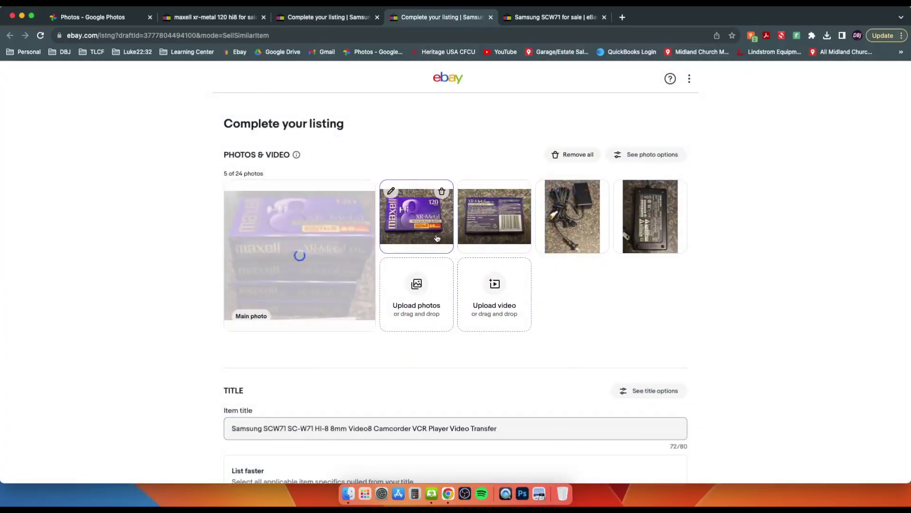
- Make the single purple Maxell tape photo the main photo, crop it closely around the tape, and save the edit
left_click_drag(433, 231, 335, 238)
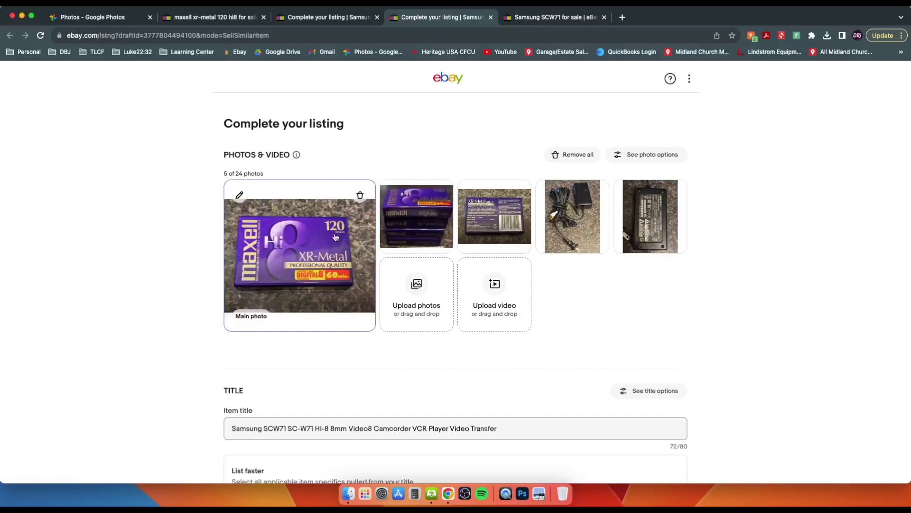
left_click(331, 271)
left_click(424, 411)
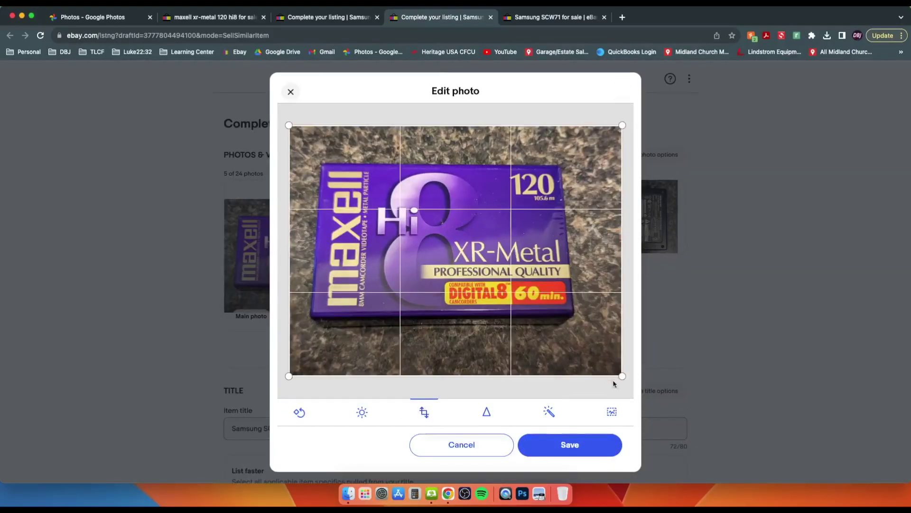
left_click_drag(622, 374, 576, 332)
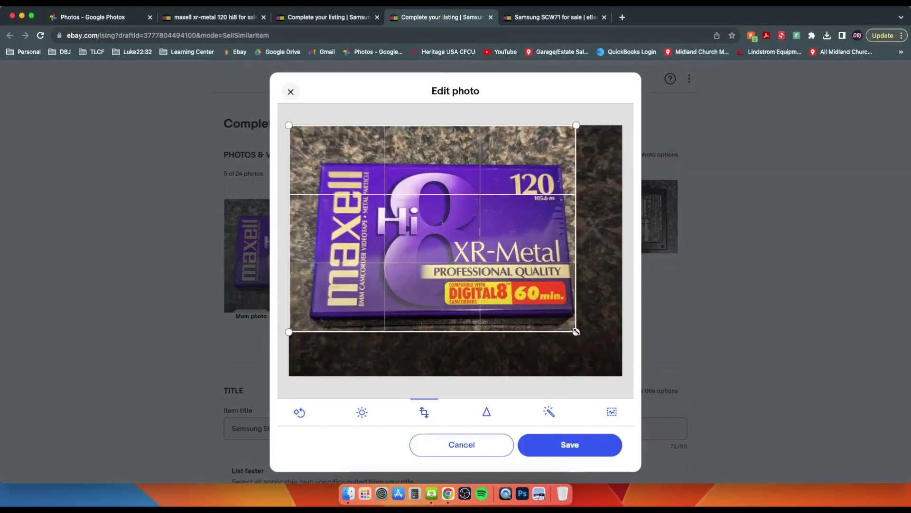
left_click_drag(288, 125, 305, 156)
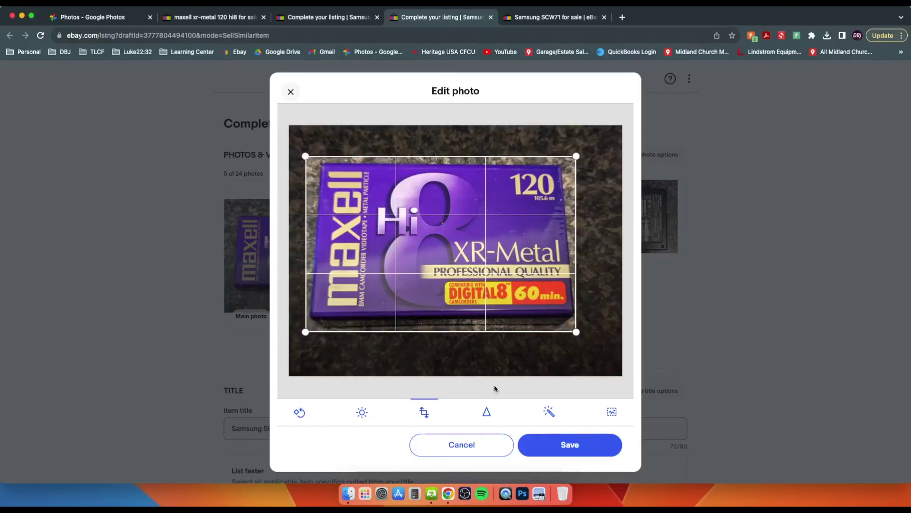
left_click(586, 451)
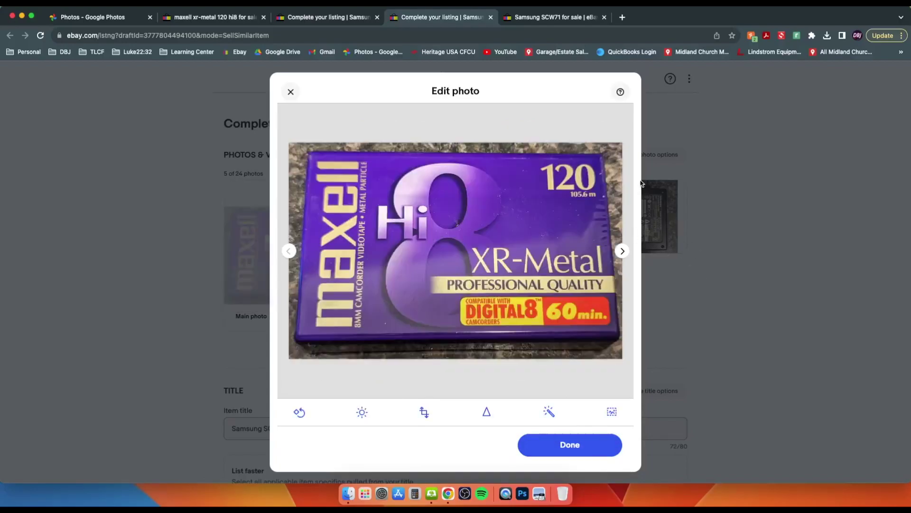
left_click(576, 443)
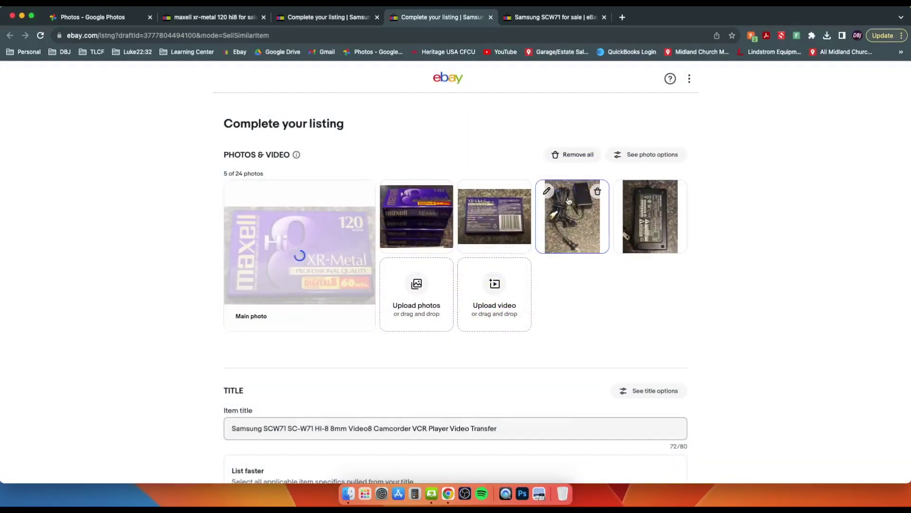
- Delete the last two photos, which show the power adapter and its cables
left_click(597, 191)
left_click(596, 192)
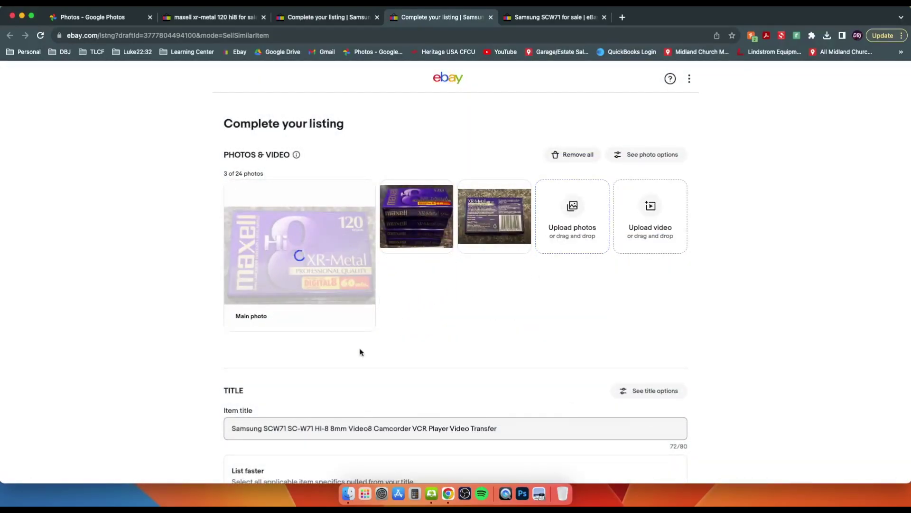
- Replace the camcorder title with "Lot or 4 Maxell Hi-8 XR-Metal 60 mins 120"
scroll(360, 352, "down", 2)
left_click(511, 371)
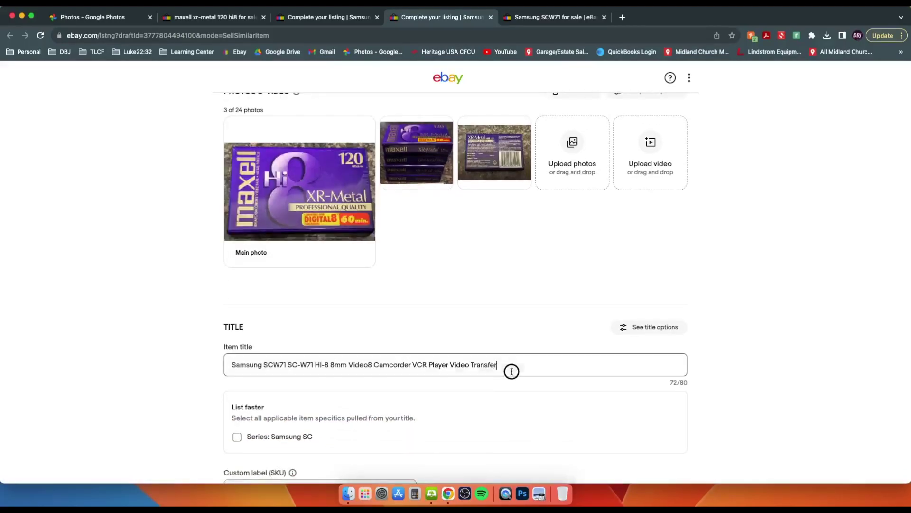
left_click_drag(512, 371, 154, 348)
type("Lot")
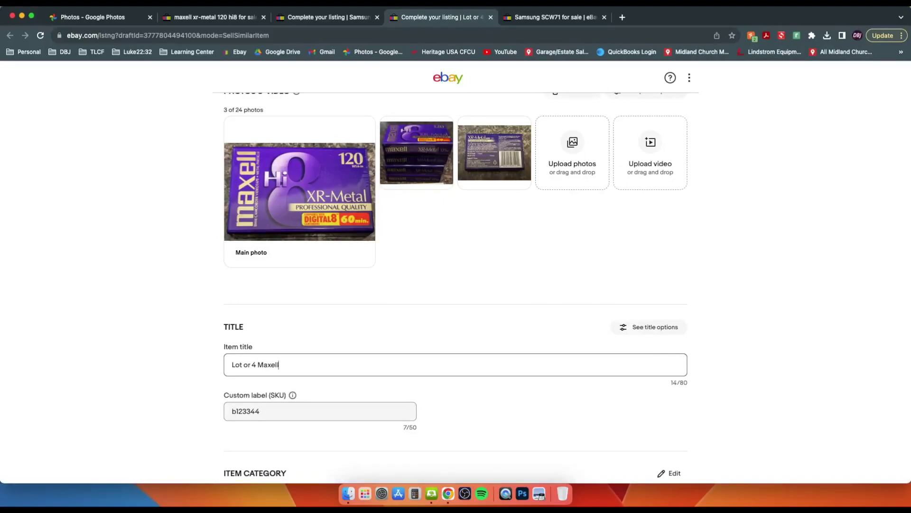
type("or 4 Maxell Hi-")
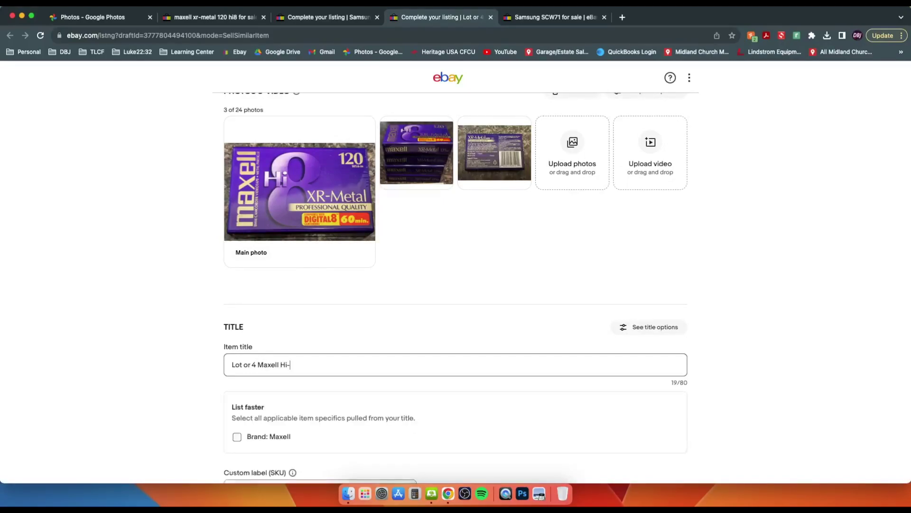
type("8 XZ")
type("-")
type(" mins 120")
- Check the tape markings in the main photo, then add "Tapes" to the title's end and "Hi8" before XR-Metal
left_click(306, 204)
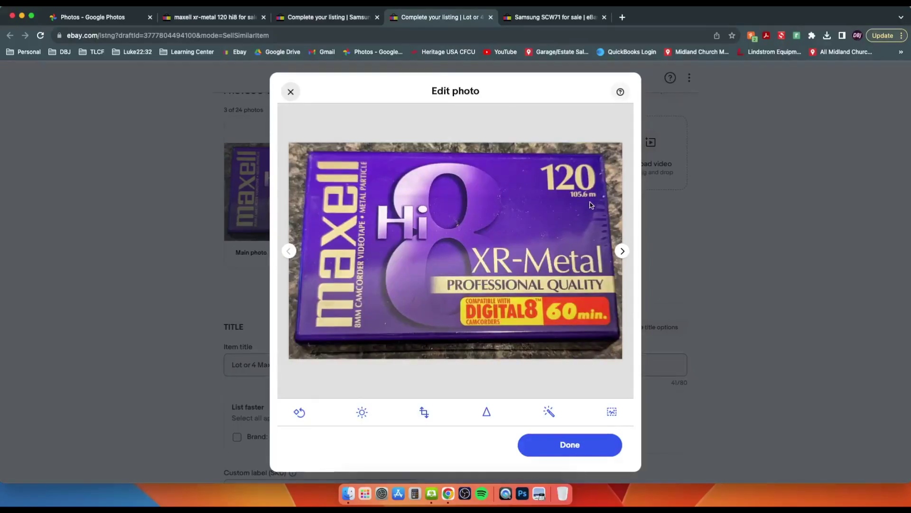
left_click(291, 92)
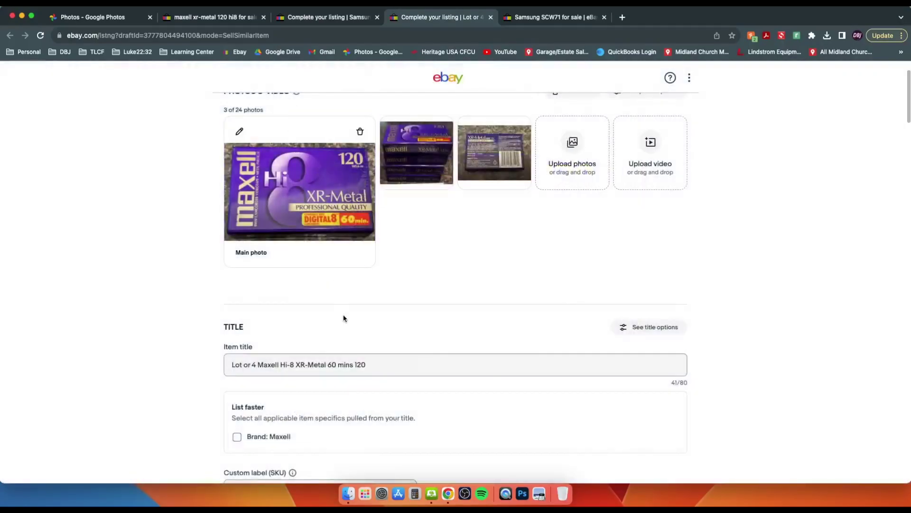
left_click(379, 363)
type("Tapes")
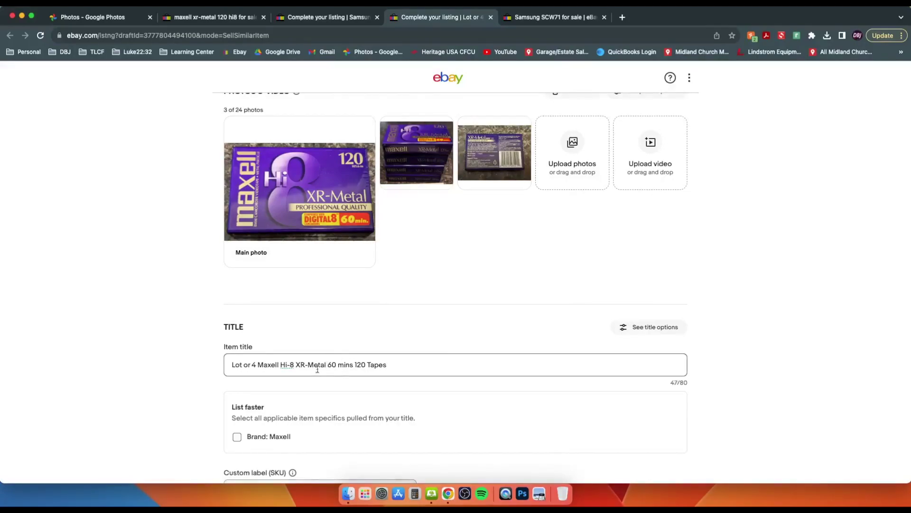
left_click(297, 364)
type("Hi")
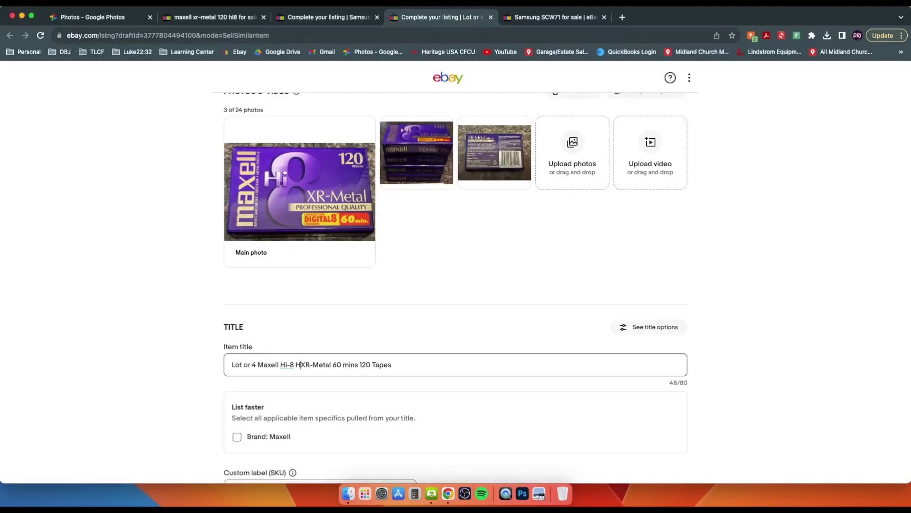
type("8")
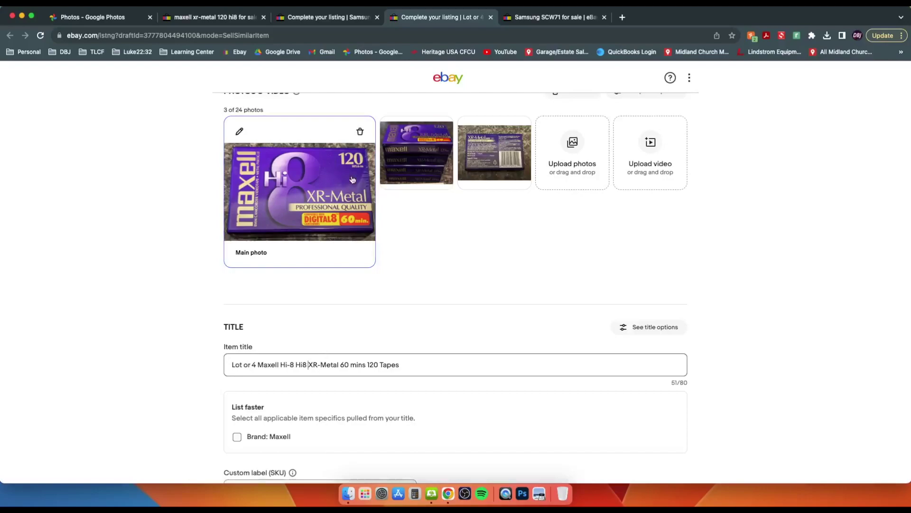
- Accept the suggested Maxell brand and, searching for "hi 8 tapes", change the item category to Camcorder Tapes & Discs
scroll(415, 160, "down", 5)
left_click(237, 237)
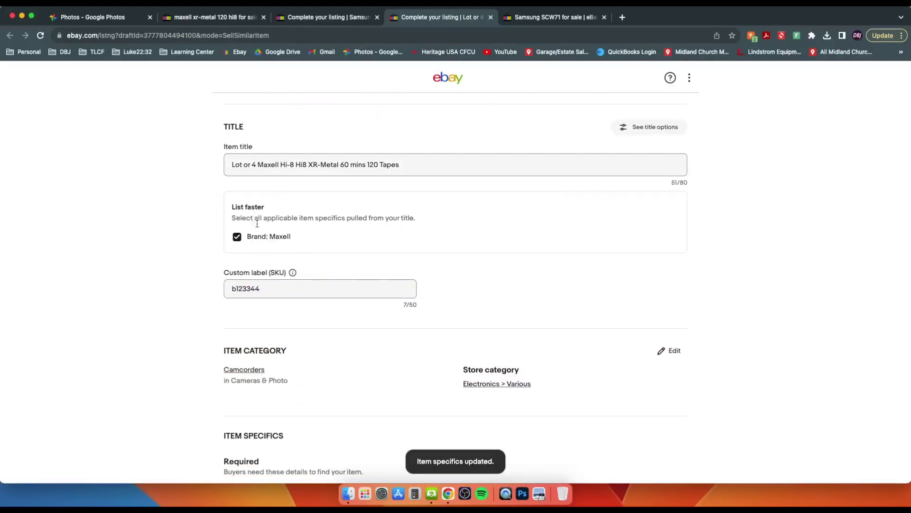
scroll(360, 268, "down", 4)
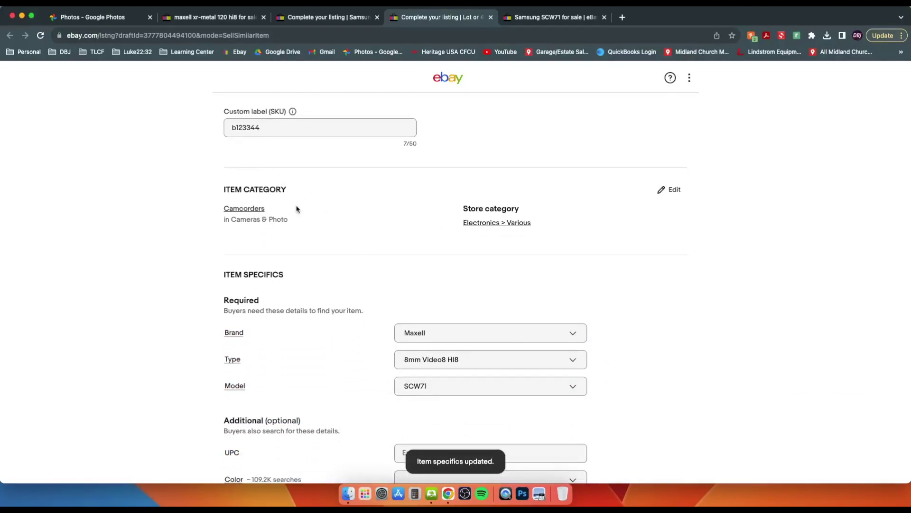
left_click(261, 208)
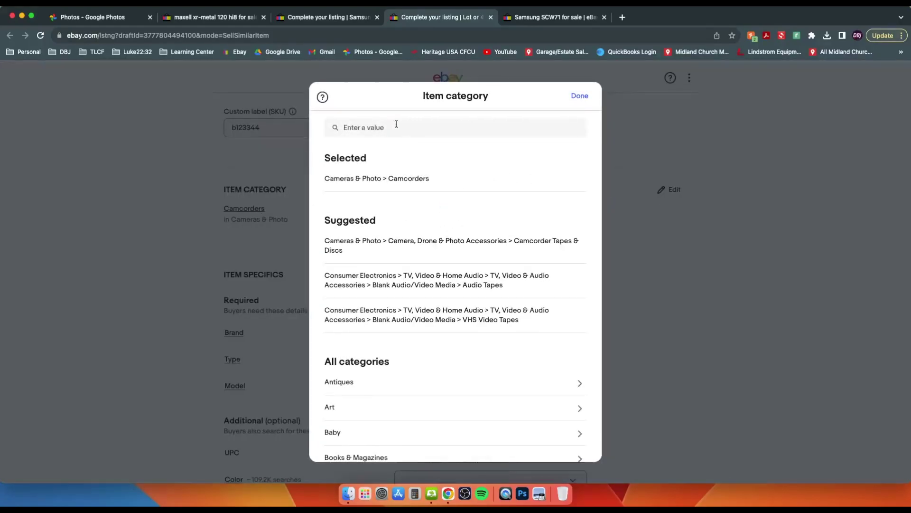
type("hi 8 tapes")
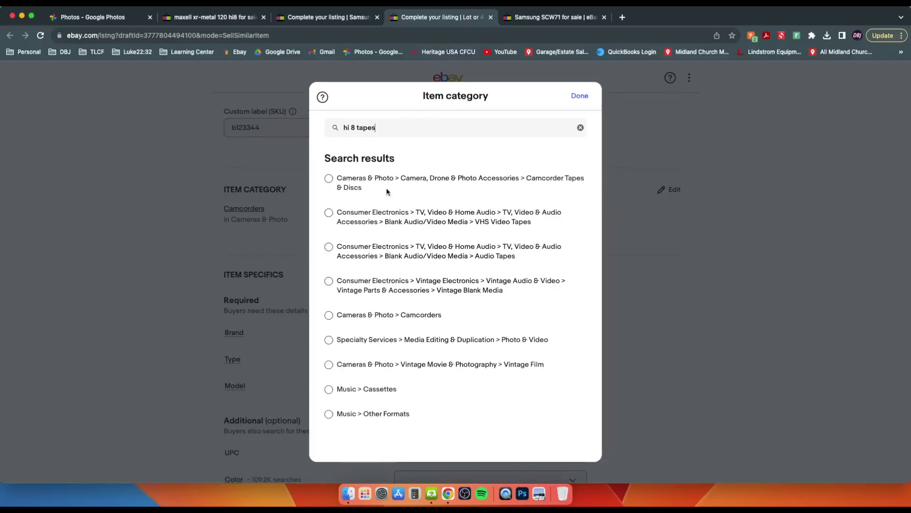
left_click(329, 178)
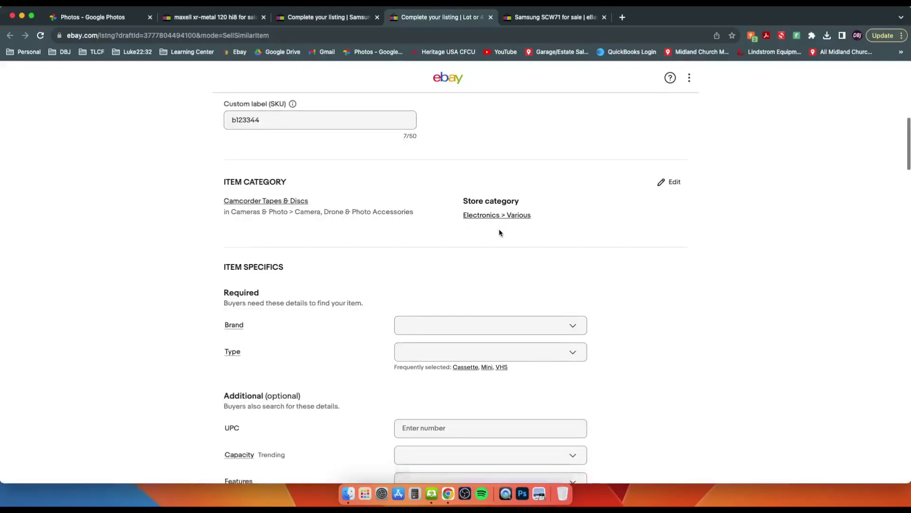
- Set the required item specifics to brand Maxell and custom type hi8
scroll(500, 233, "down", 3)
left_click(497, 253)
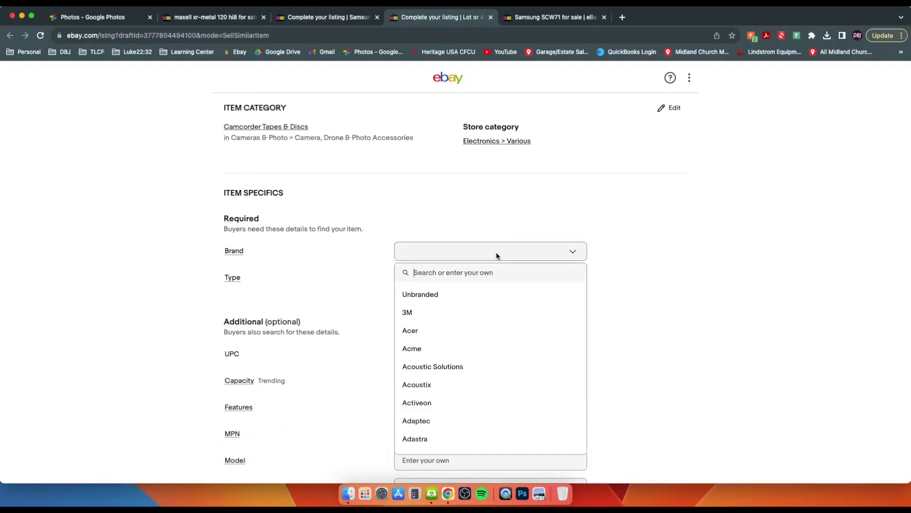
type("maxell")
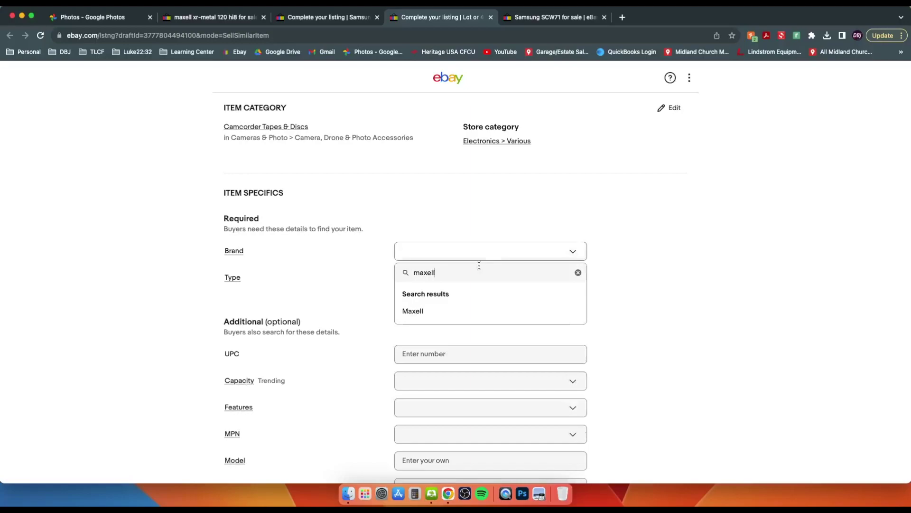
left_click(418, 310)
left_click(427, 278)
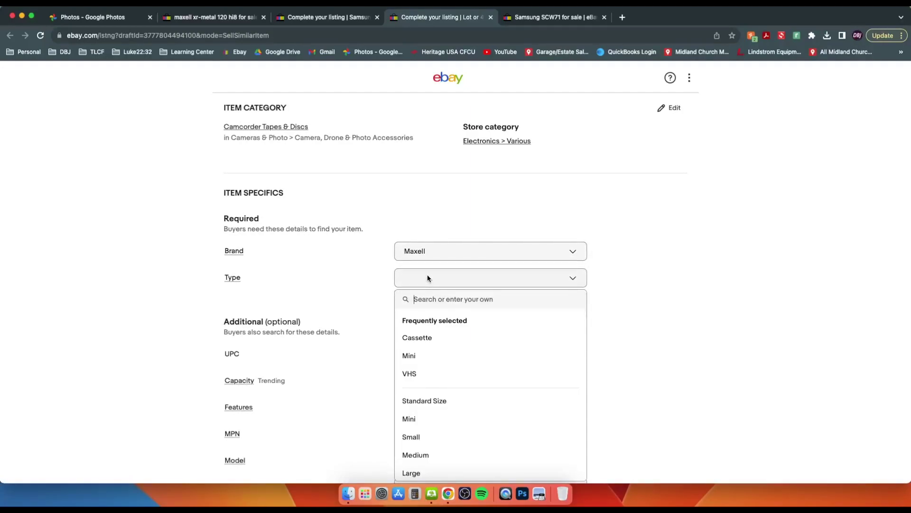
type("hi8")
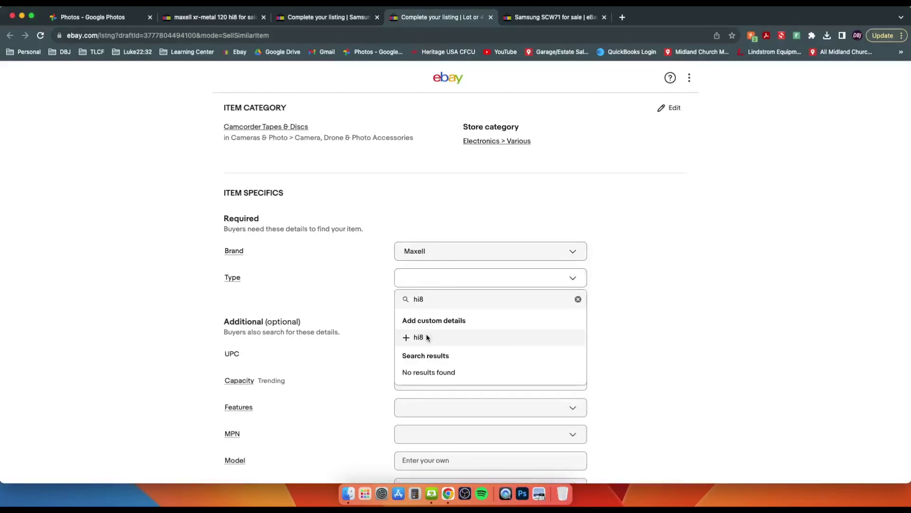
left_click(417, 337)
- Replace the camcorder text in the description with new text for the tapes and edit the item condition
scroll(378, 309, "down", 12)
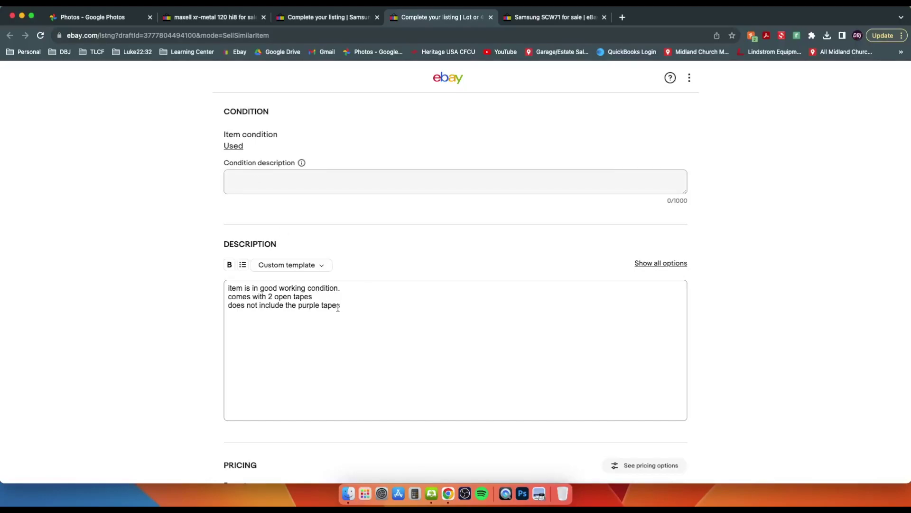
left_click_drag(350, 305, 168, 269)
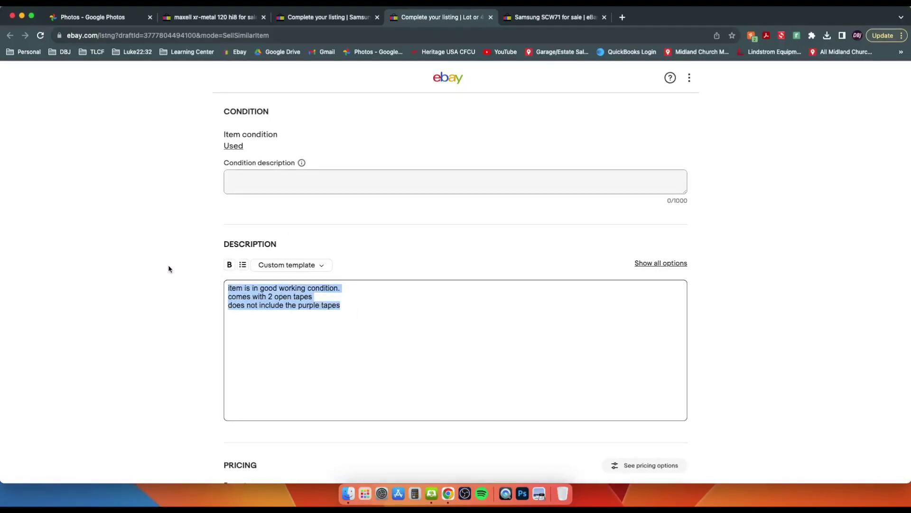
type("ba")
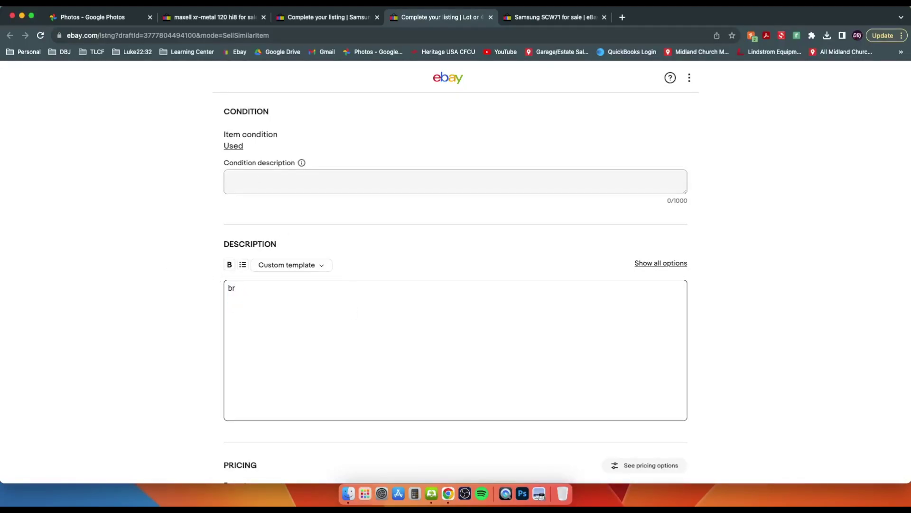
left_click(233, 145)
left_click(331, 139)
- Compare recent sold listings for Maxell XR-Metal 120 Hi8 tapes and set the tape lot's Buy It Now price to 29.99
scroll(266, 332, "down", 5)
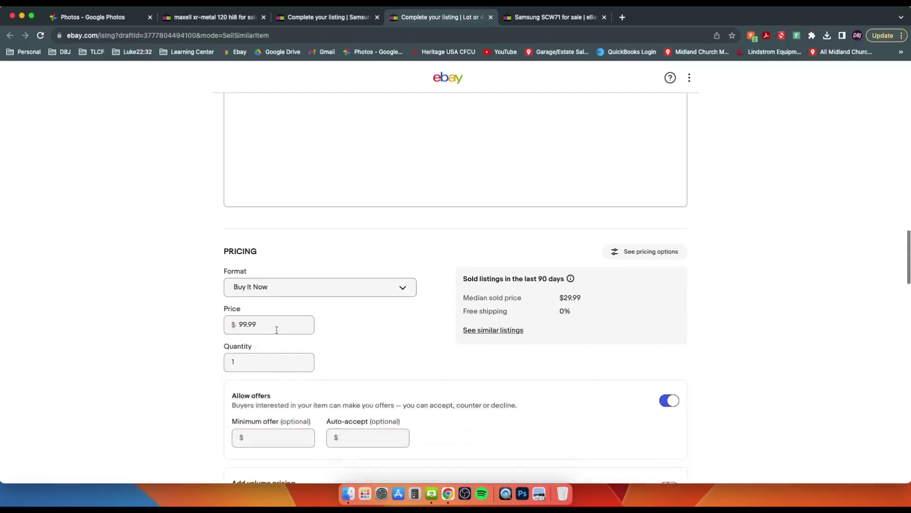
left_click_drag(246, 324, 217, 326)
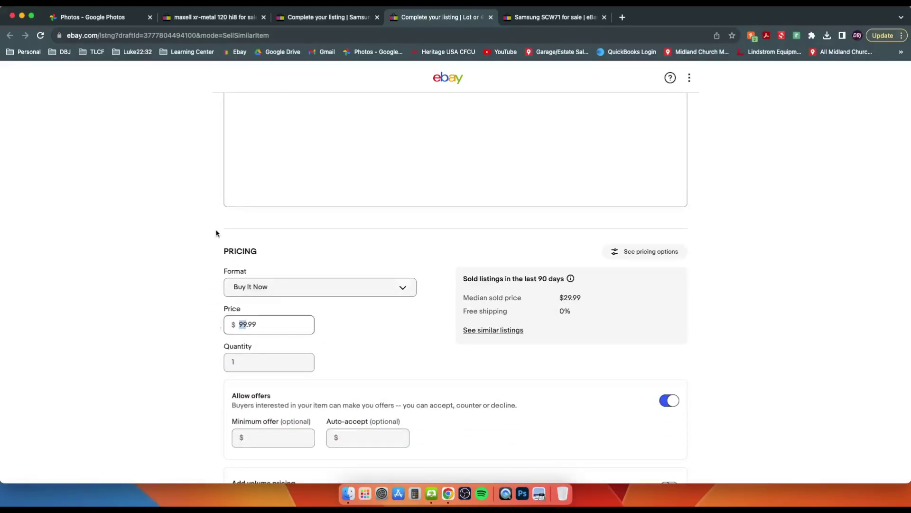
left_click(337, 19)
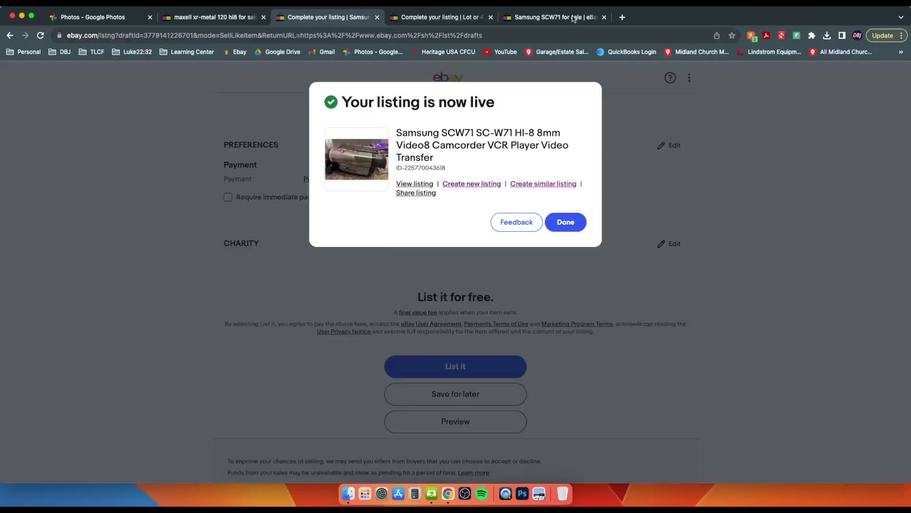
left_click(198, 17)
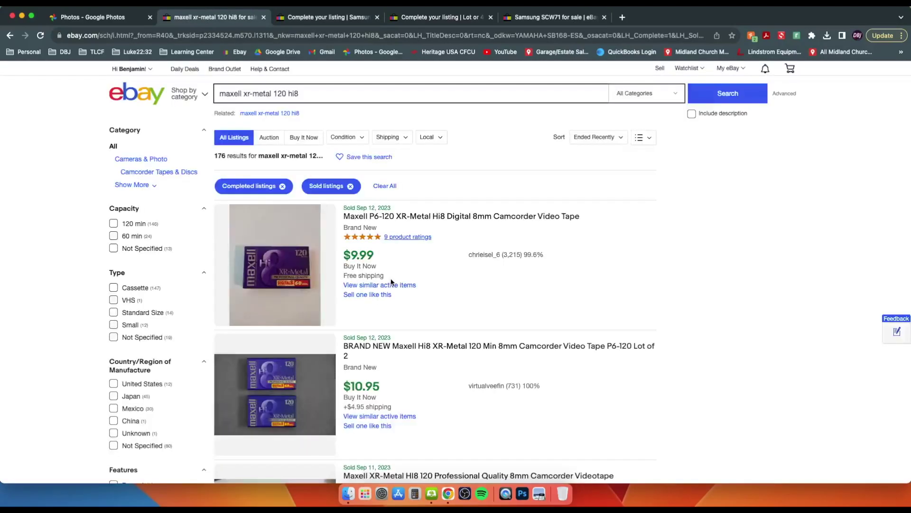
scroll(391, 282, "down", 7)
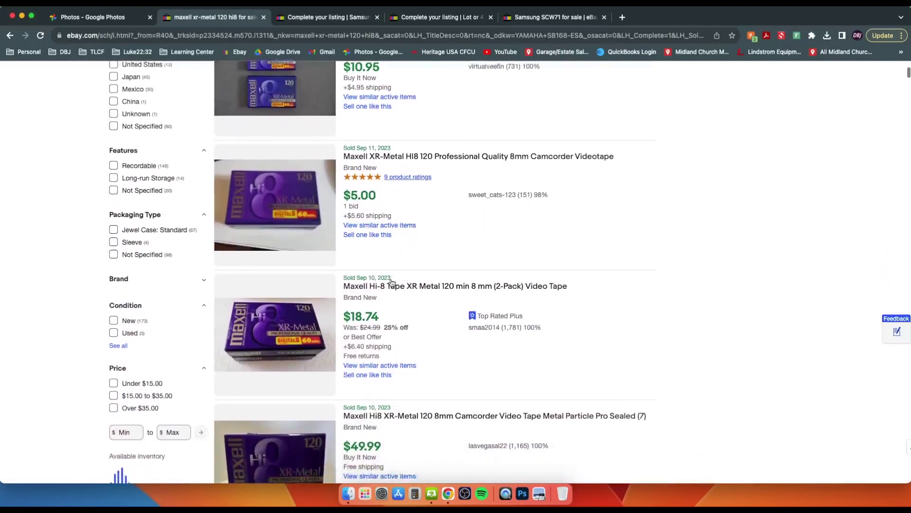
scroll(391, 282, "down", 2)
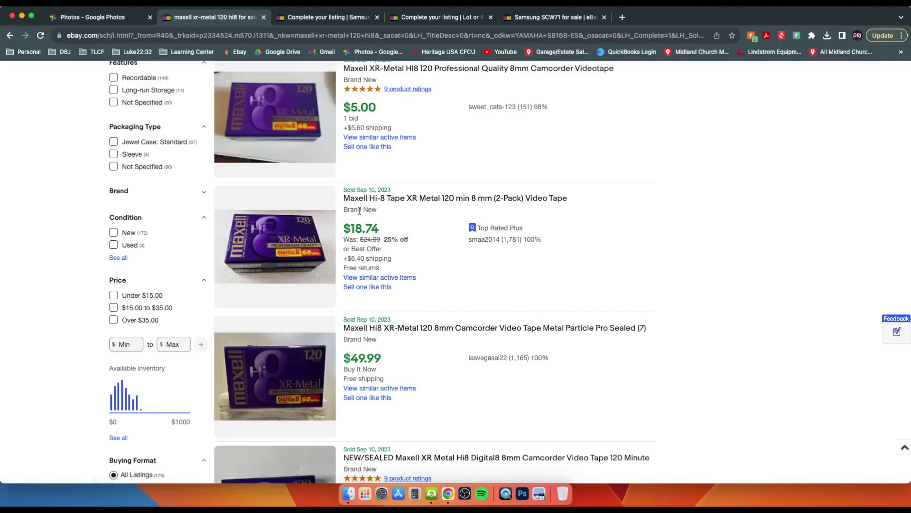
scroll(359, 211, "down", 4)
scroll(359, 210, "down", 4)
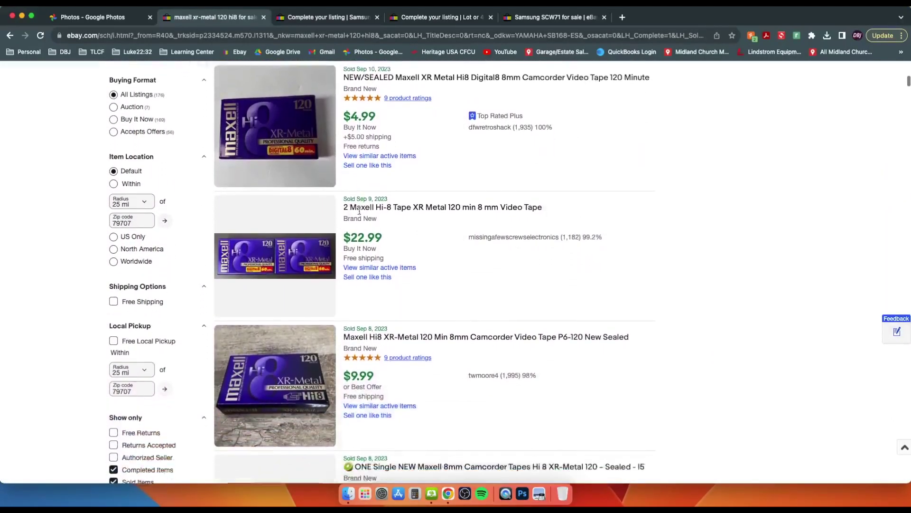
scroll(360, 214, "down", 1)
scroll(360, 214, "down", 6)
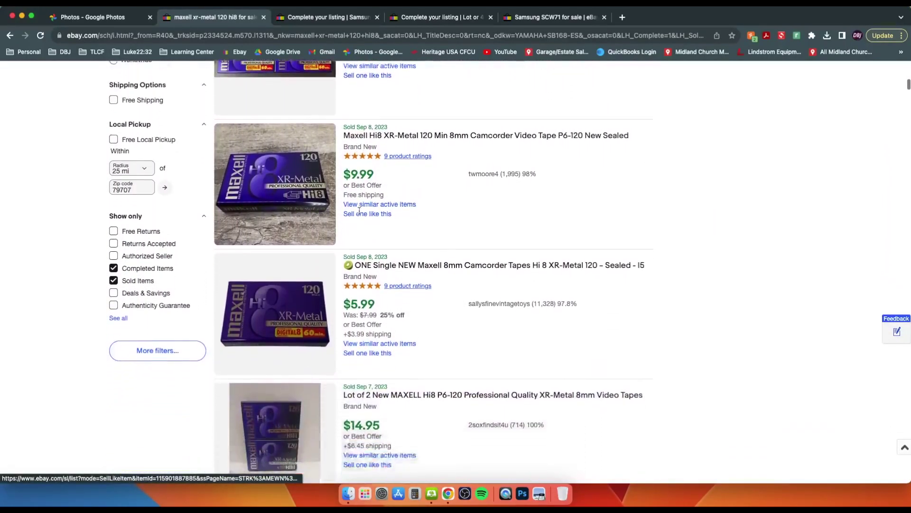
scroll(359, 213, "down", 5)
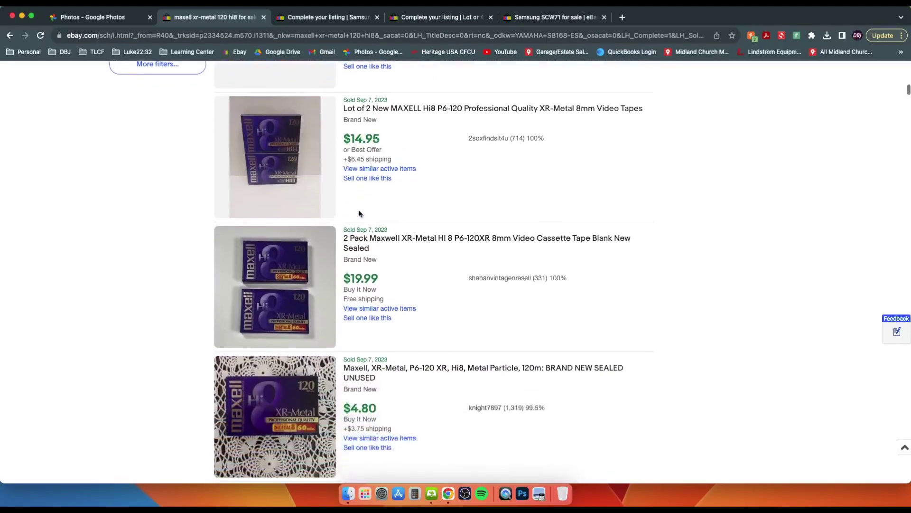
scroll(359, 213, "up", 3)
left_click(349, 19)
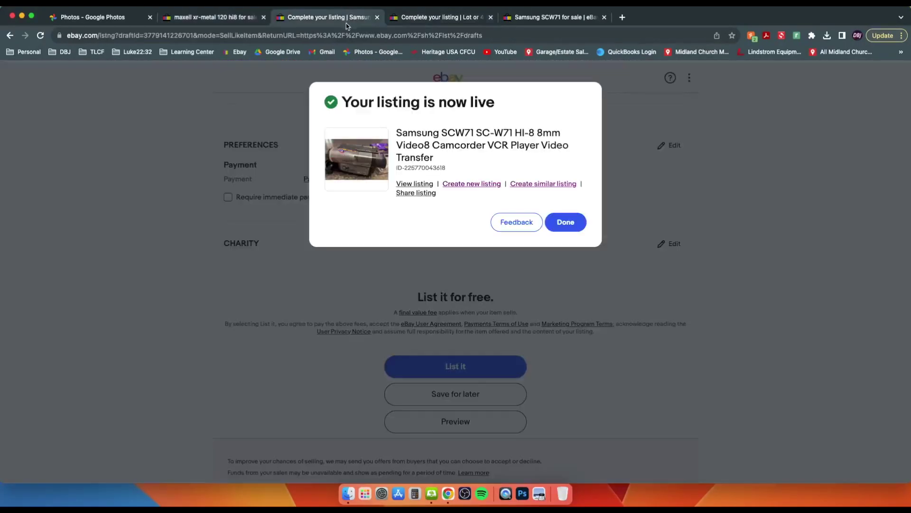
left_click(446, 18)
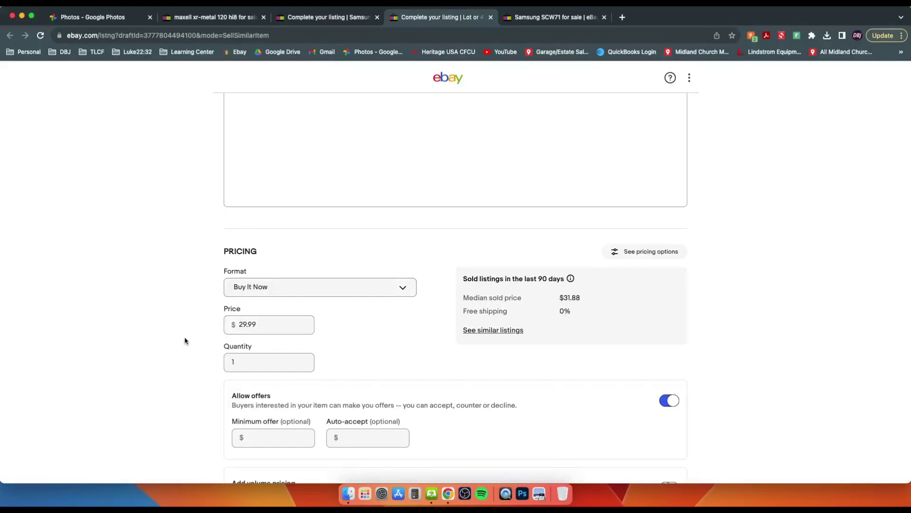
- Set the tape lot's package weight to 0 lbs 15 oz in the shipping details
scroll(220, 327, "down", 5)
scroll(417, 377, "down", 3)
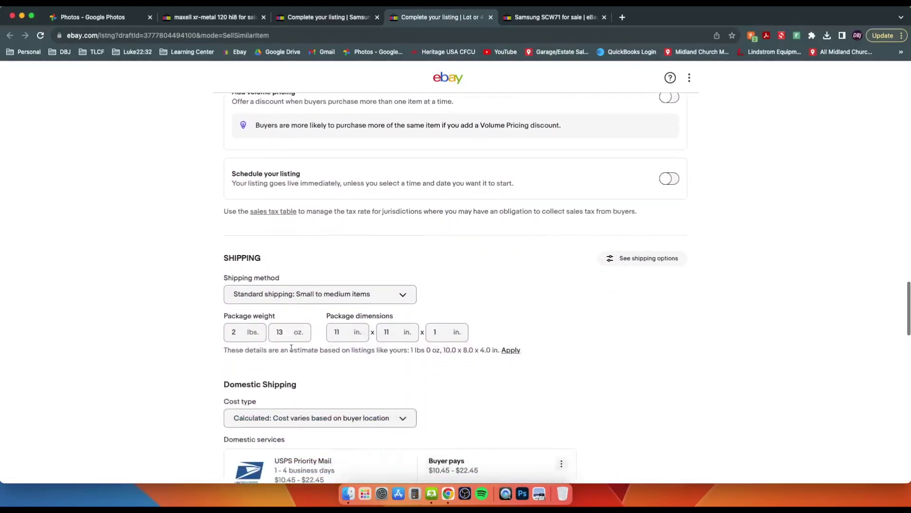
double_click(234, 331)
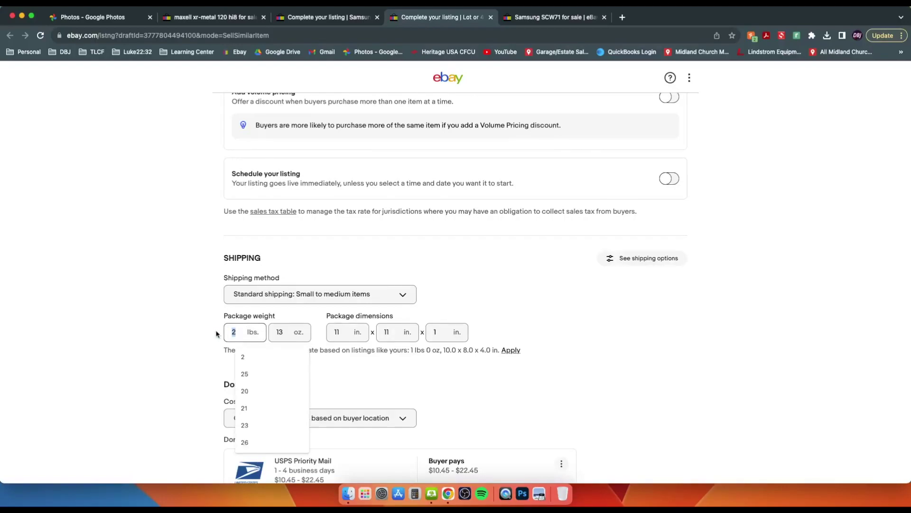
key("BackSpace")
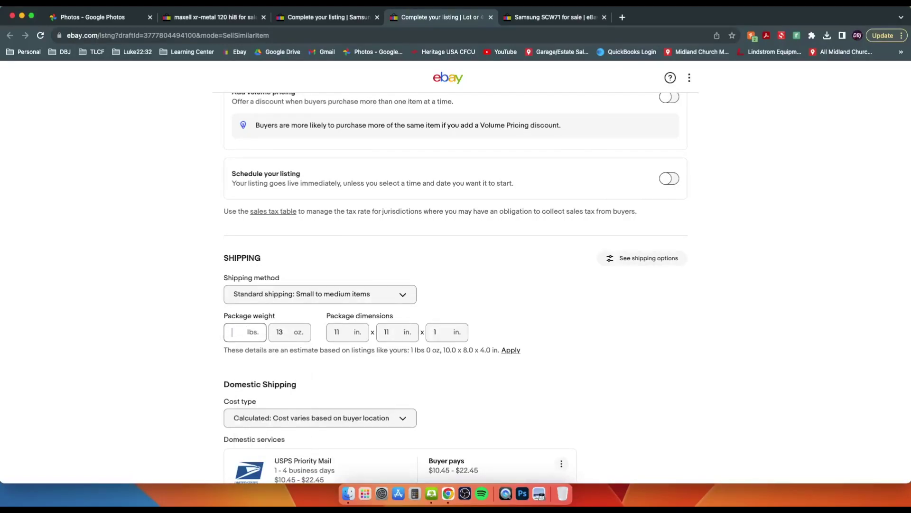
key("Tab")
type("15")
key("Tab")
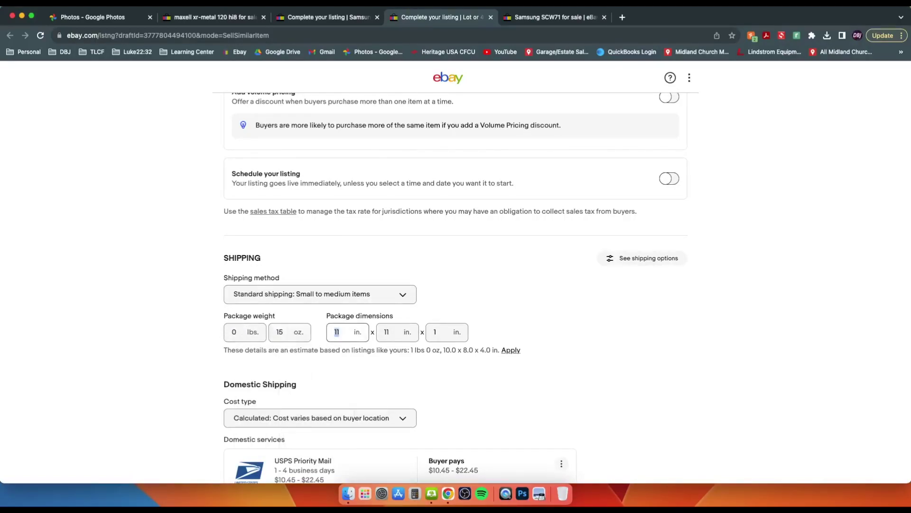
- Add USPS Ground Advantage as a domestic shipping service and delete USPS Priority Mail
scroll(363, 367, "down", 4)
left_click(410, 311)
left_click(401, 385)
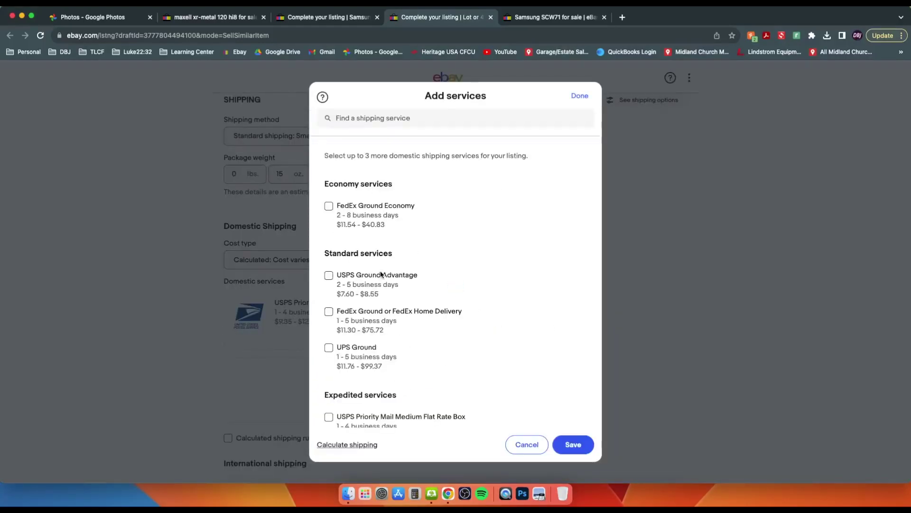
left_click(572, 451)
left_click(562, 305)
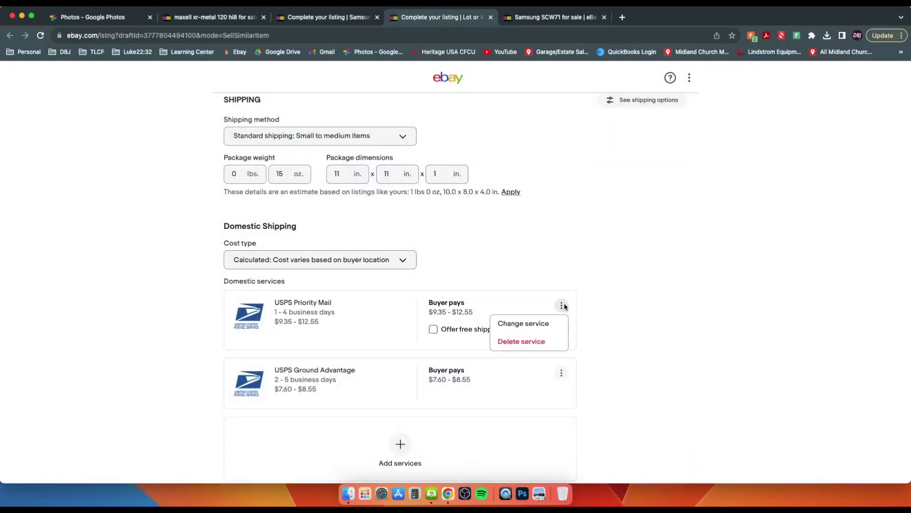
left_click(534, 339)
- Review the tape lot's draft from photos and title through item specifics, pricing and shipping, and publish the listing
scroll(455, 268, "down", 3)
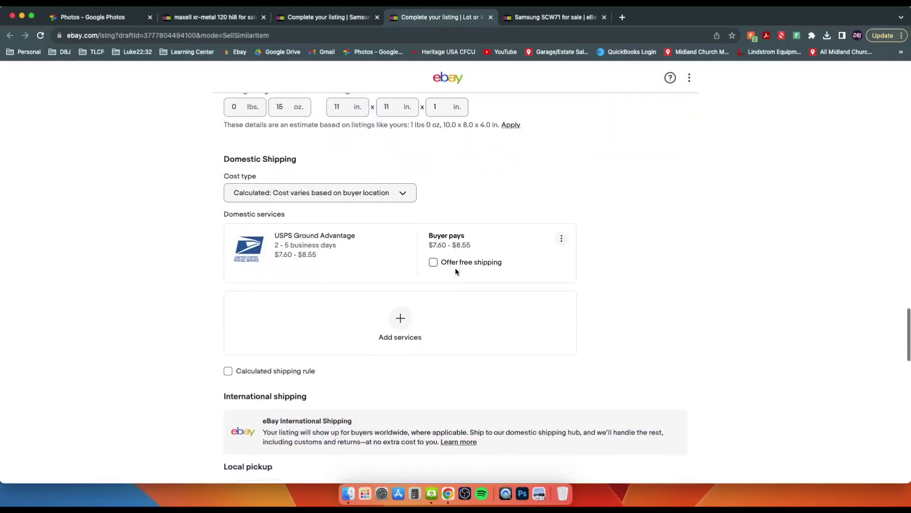
scroll(455, 270, "down", 10)
scroll(455, 269, "up", 15)
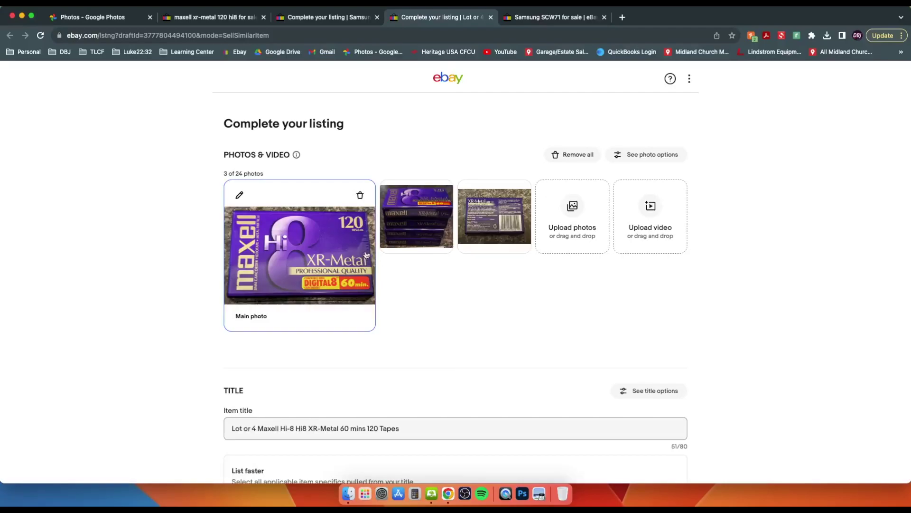
scroll(441, 318, "down", 5)
scroll(441, 321, "down", 5)
scroll(440, 322, "up", 6)
scroll(339, 195, "up", 2)
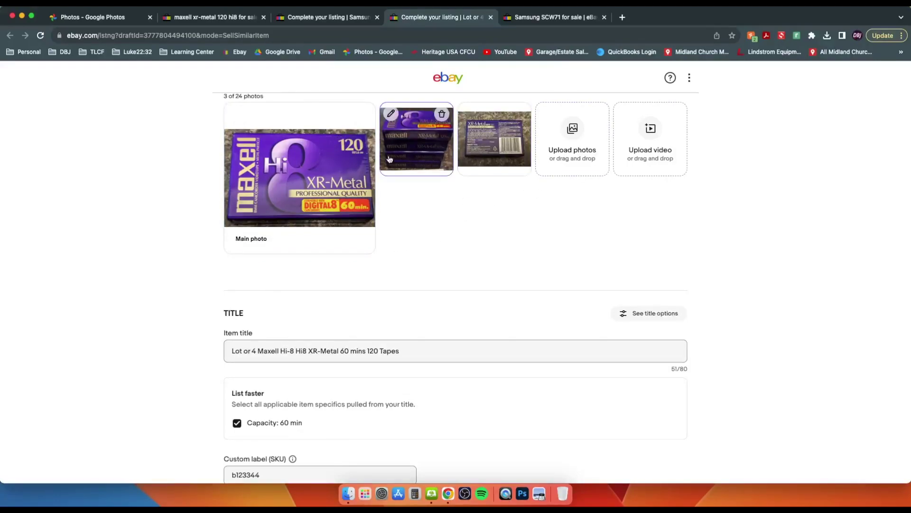
scroll(373, 177, "down", 8)
scroll(372, 177, "down", 5)
scroll(373, 177, "up", 3)
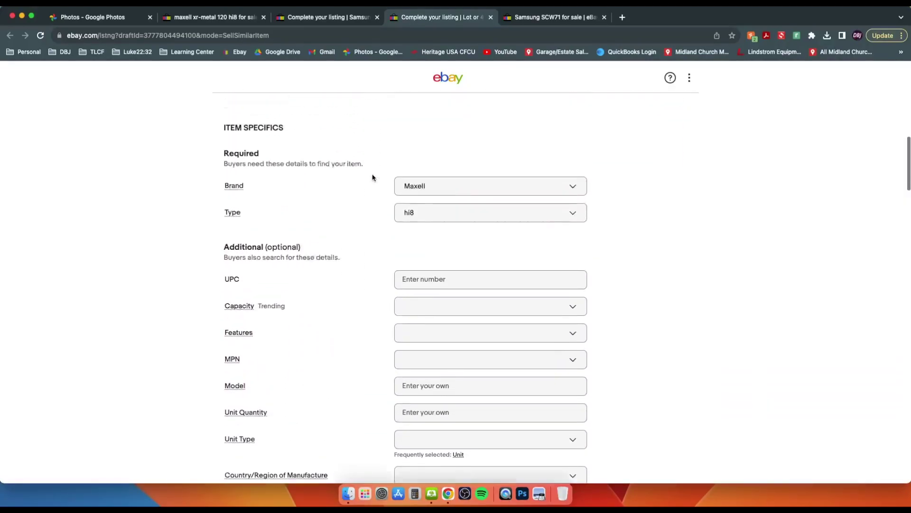
scroll(372, 178, "down", 8)
scroll(373, 178, "down", 9)
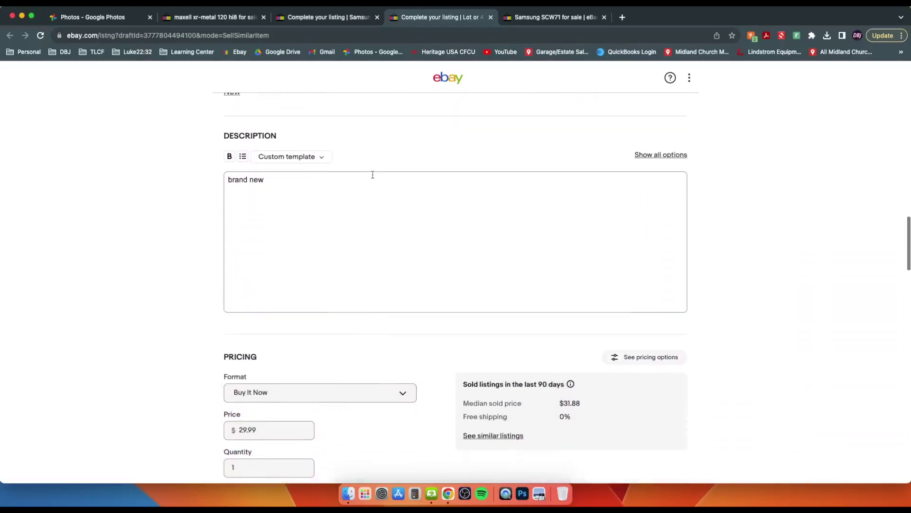
scroll(372, 176, "down", 15)
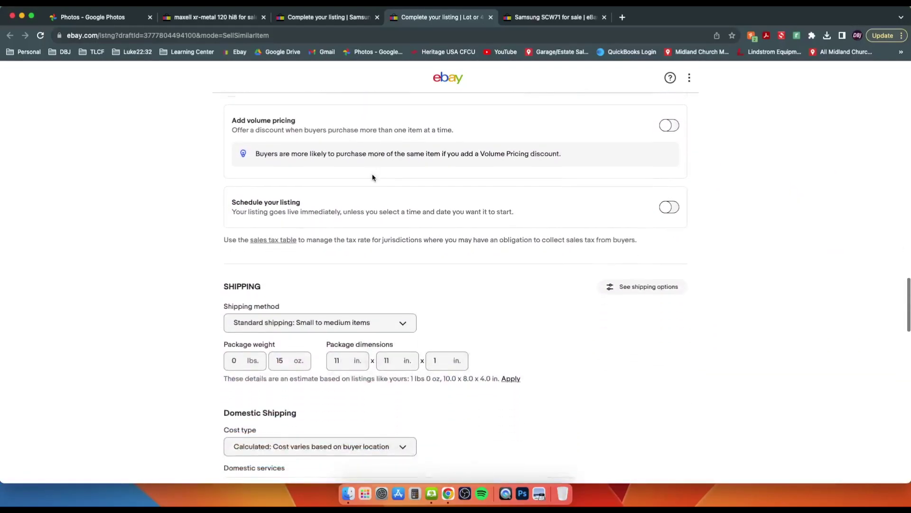
scroll(373, 178, "down", 10)
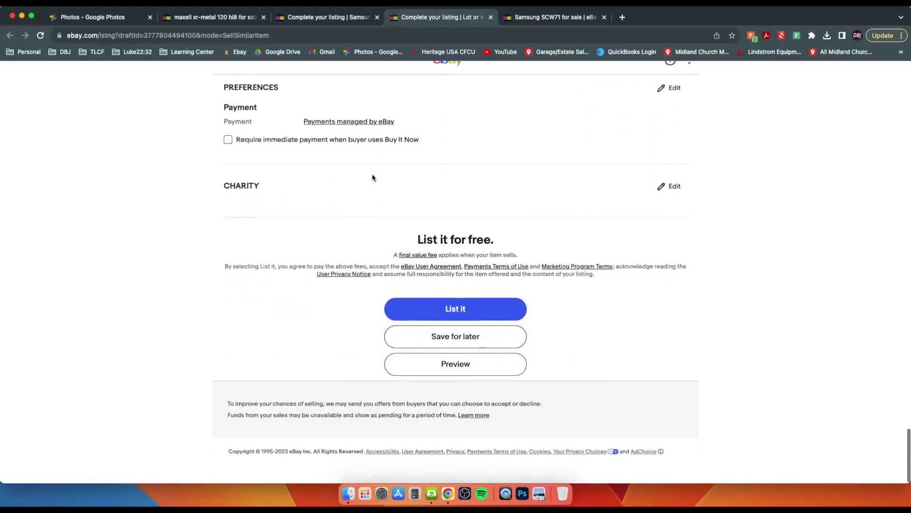
left_click(451, 326)
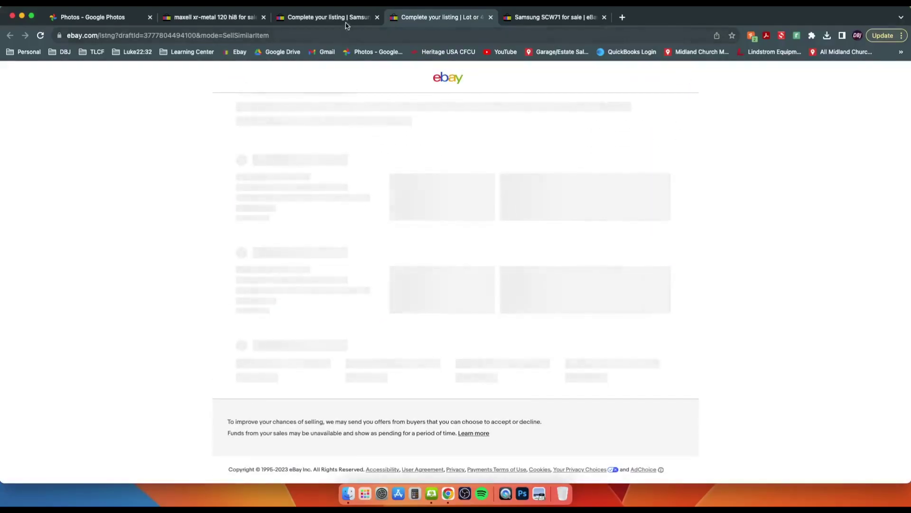
- Open the live Samsung SCW71 camcorder listing for revision and delete its front and back close-up photos of the Maxell tape
left_click(347, 22)
left_click(407, 186)
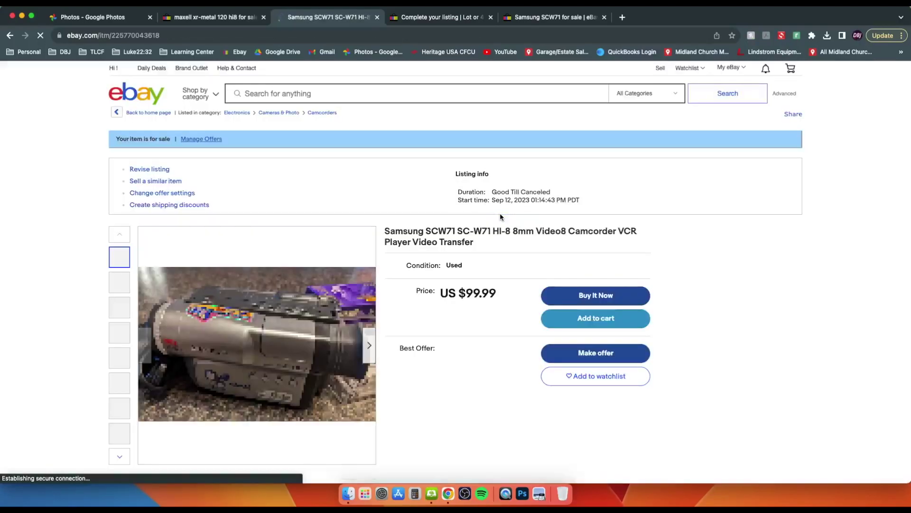
left_click(156, 170)
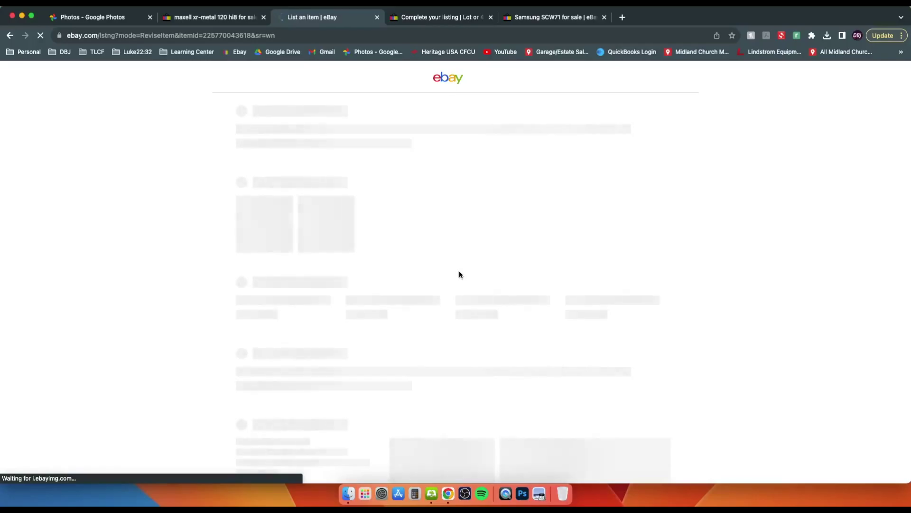
scroll(449, 285, "down", 3)
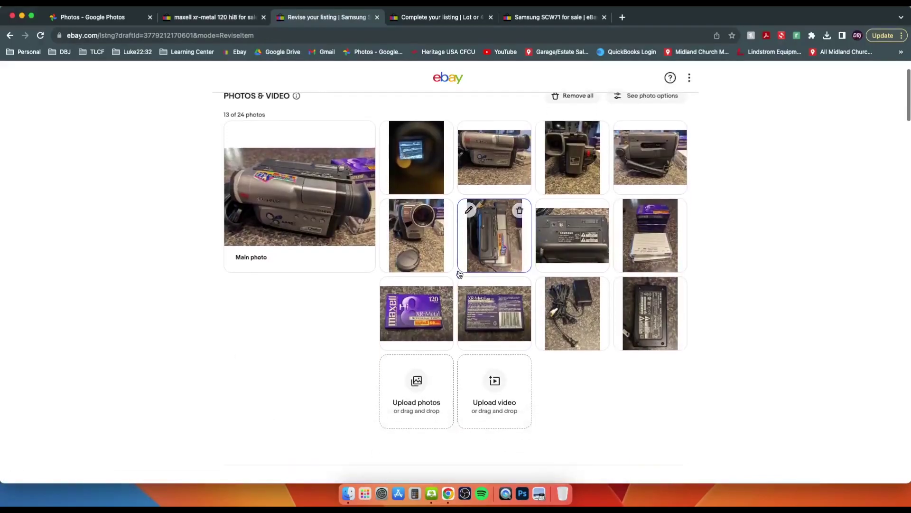
left_click(441, 288)
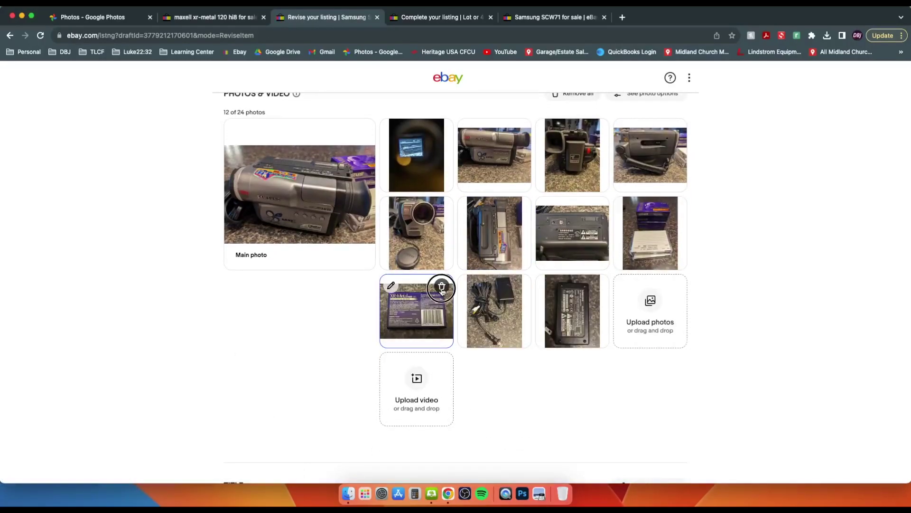
- Crop the stacked sealed Maxell tapes out of the tape photo, keeping only the two clear-cased cassettes, and save it
left_click(652, 231)
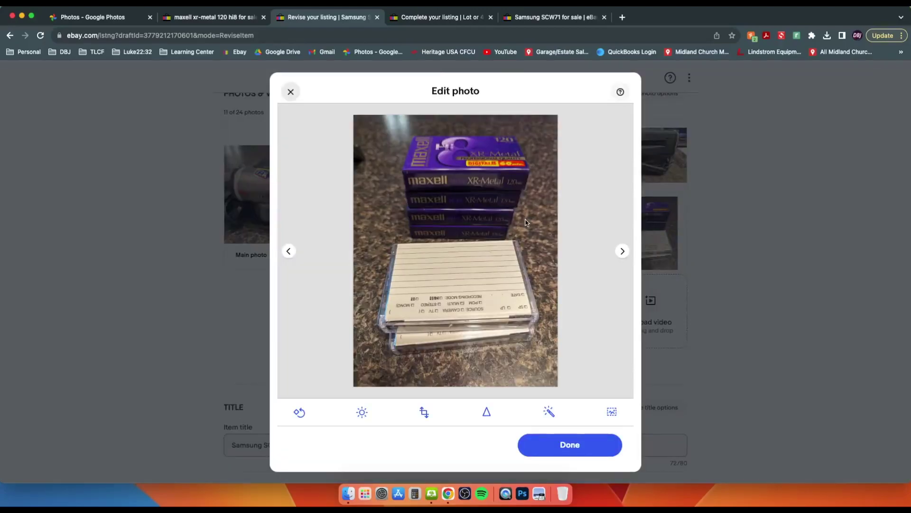
left_click(425, 412)
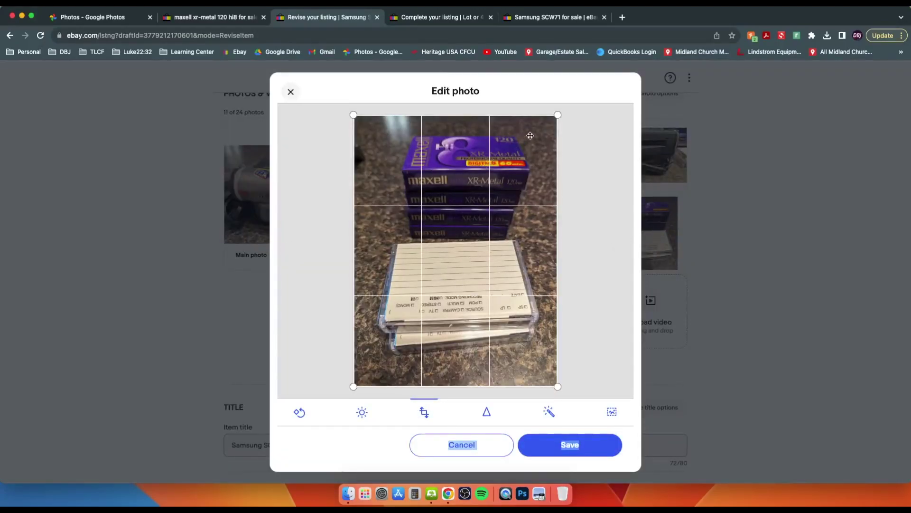
left_click_drag(557, 116, 555, 235)
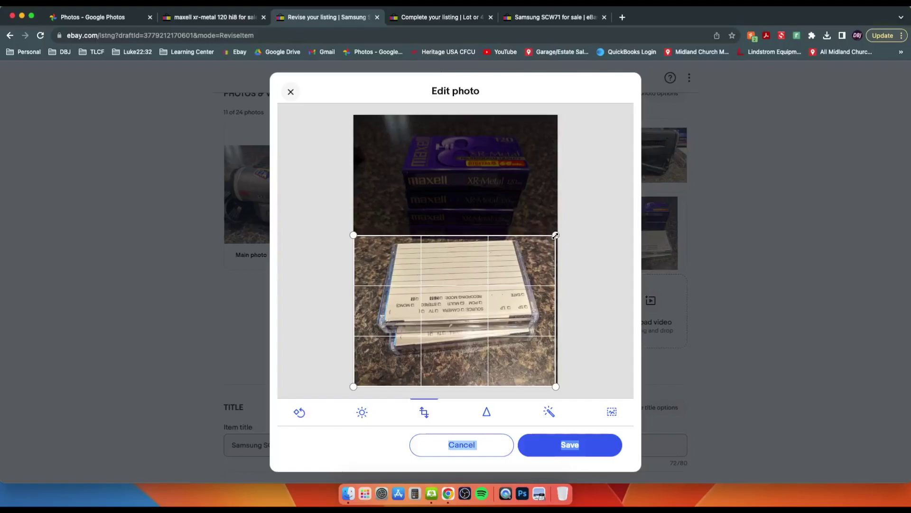
left_click_drag(354, 387, 366, 362)
left_click(568, 436)
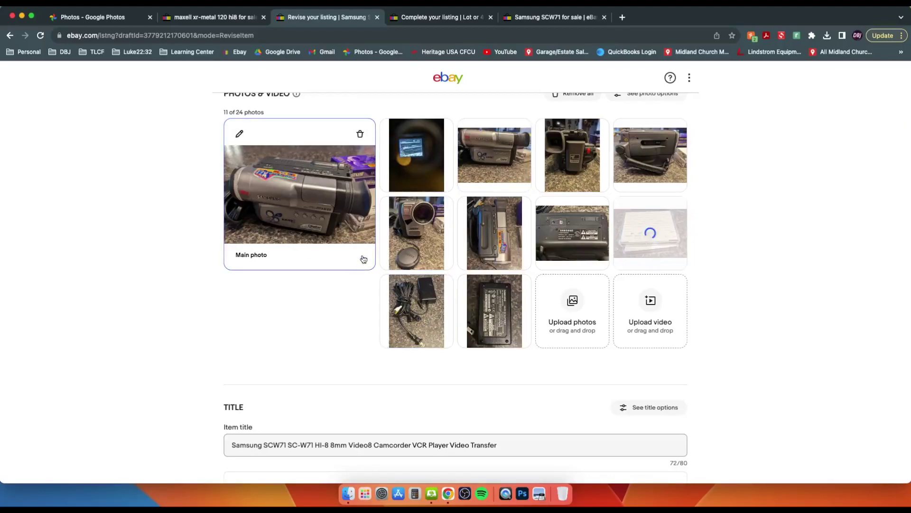
- Crop the camcorder listing's main photo along its upper and right edges to trim away part of the purple tapes, and save it
left_click(327, 201)
left_click(424, 412)
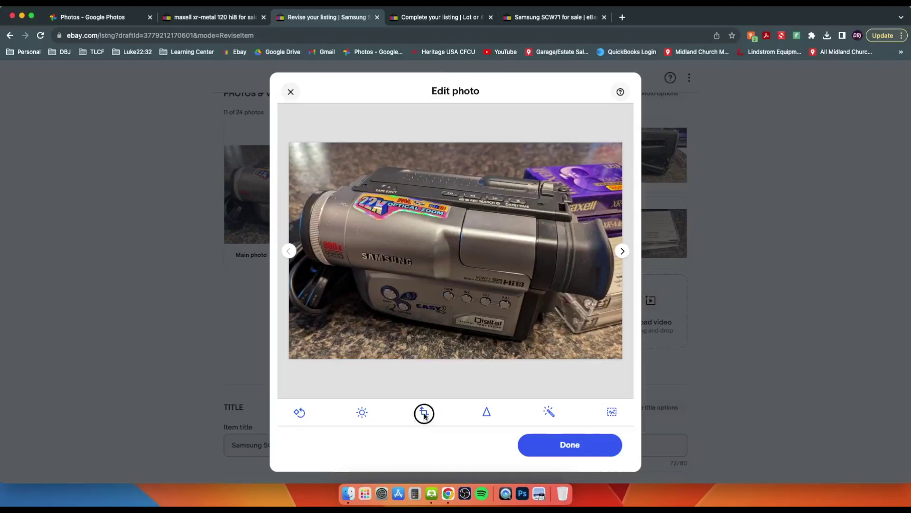
left_click_drag(621, 145, 616, 172)
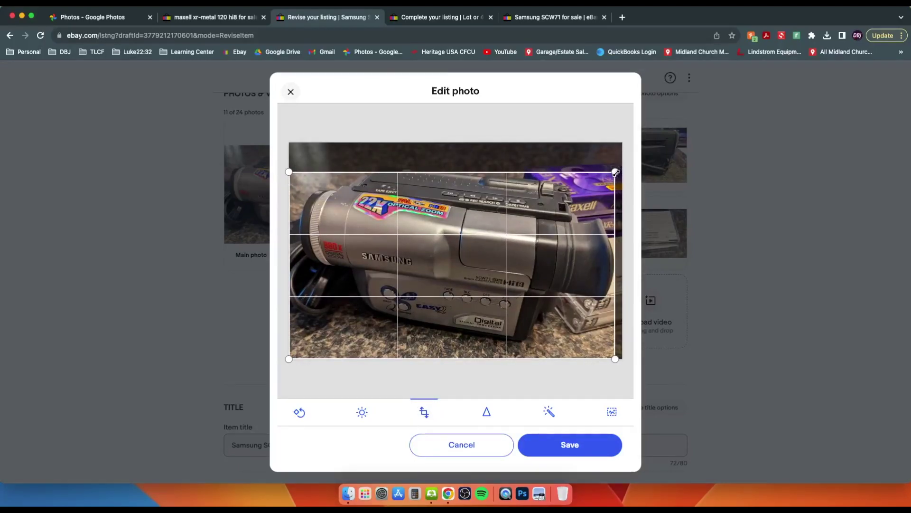
left_click(596, 448)
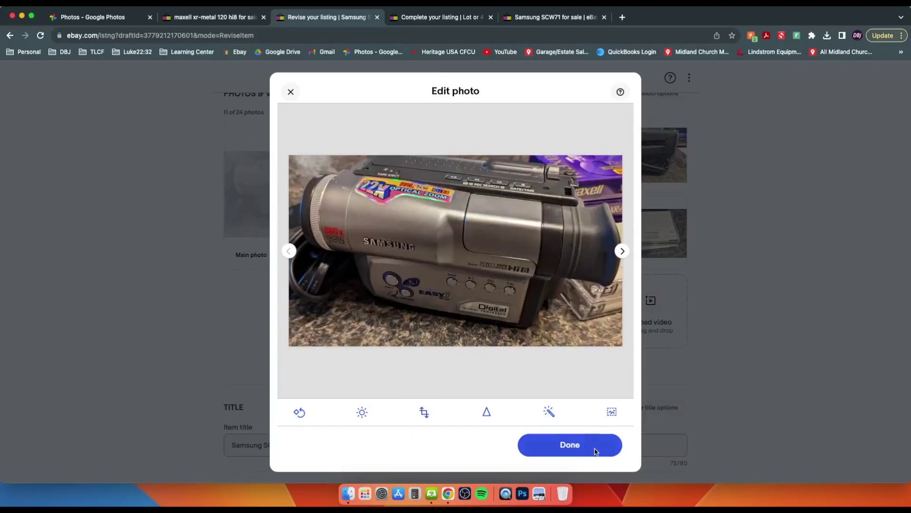
left_click(595, 450)
- Check the rest of the Samsung SCW71 camcorder listing, including its description, and submit the revision
scroll(464, 201, "down", 1)
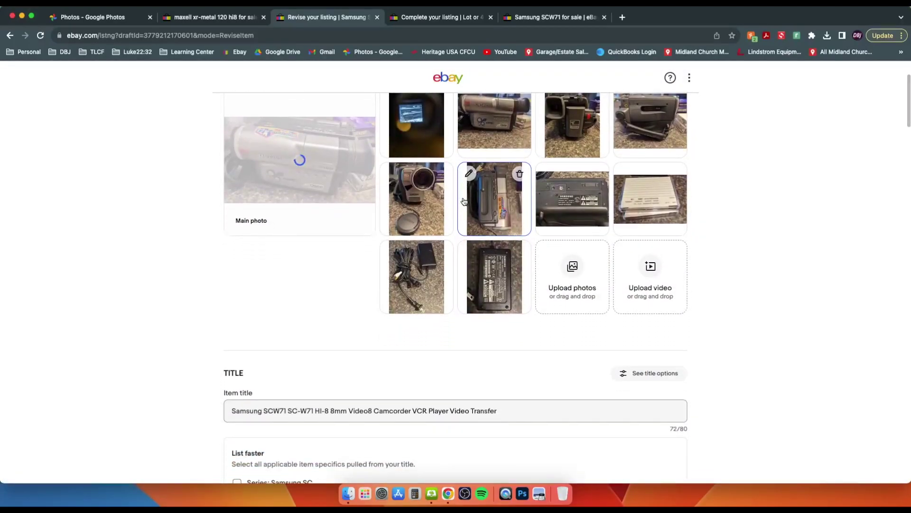
scroll(464, 201, "down", 15)
scroll(462, 200, "down", 10)
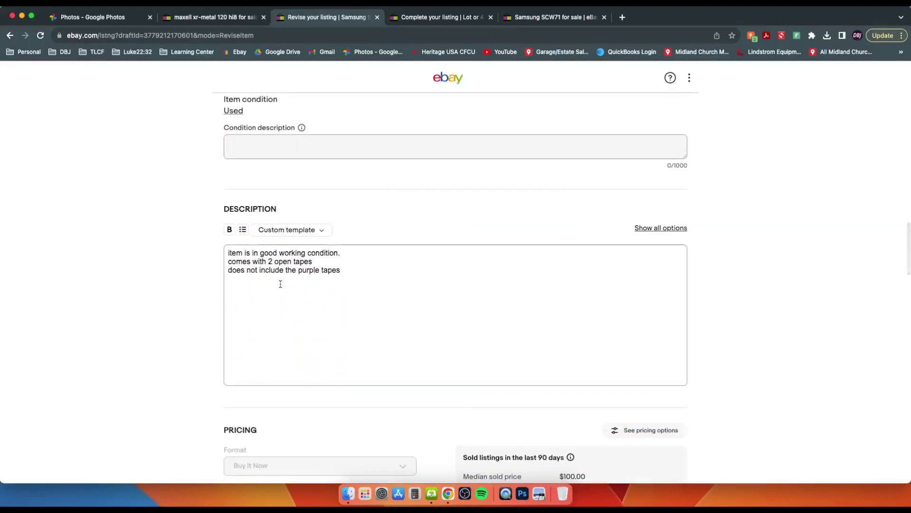
scroll(280, 283, "down", 12)
scroll(247, 277, "down", 10)
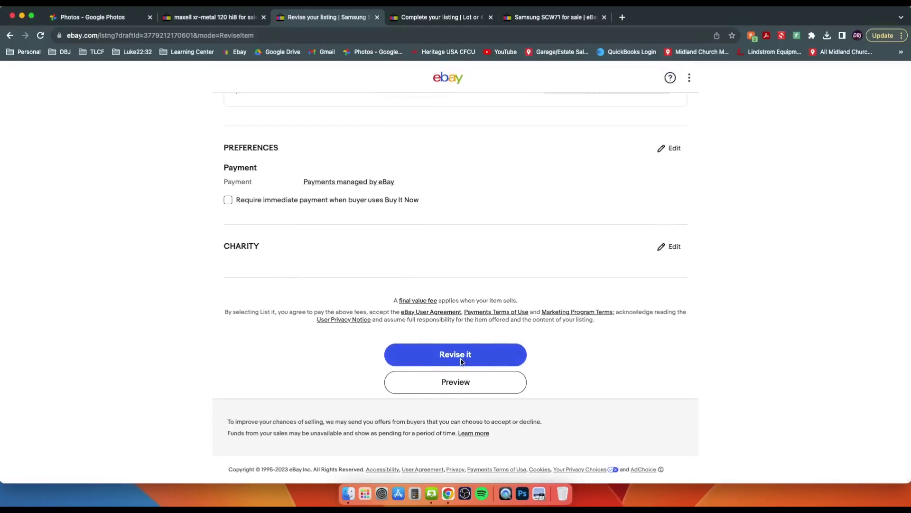
left_click(461, 361)
- Close the browser pages of the published Maxell tape lot and the revised camcorder listing
left_click(455, 23)
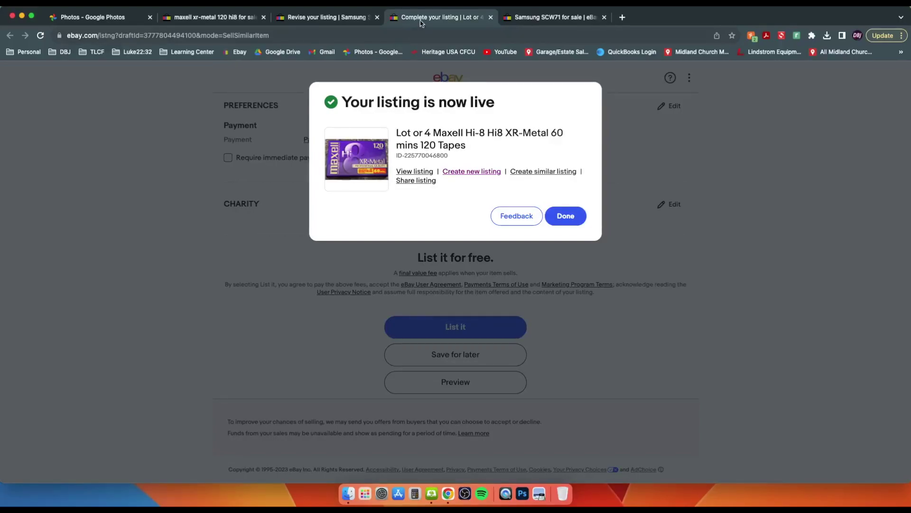
left_click(491, 17)
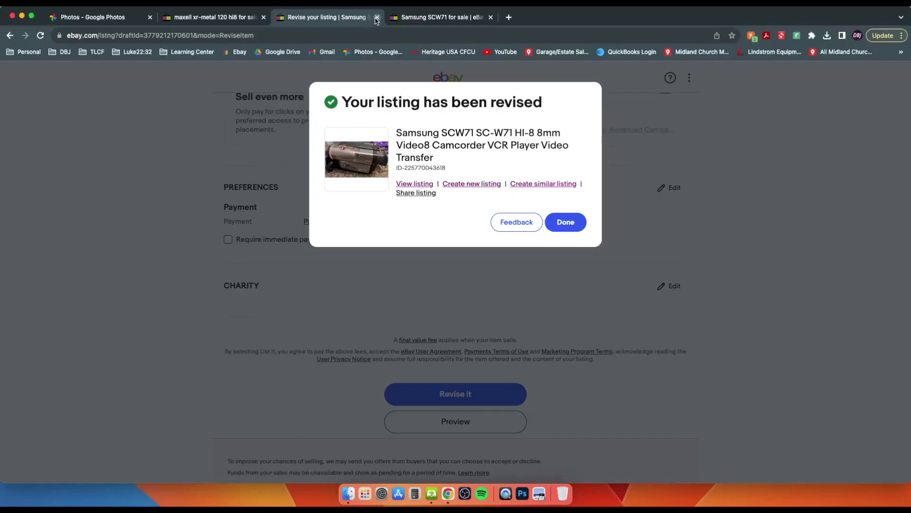
left_click(377, 17)
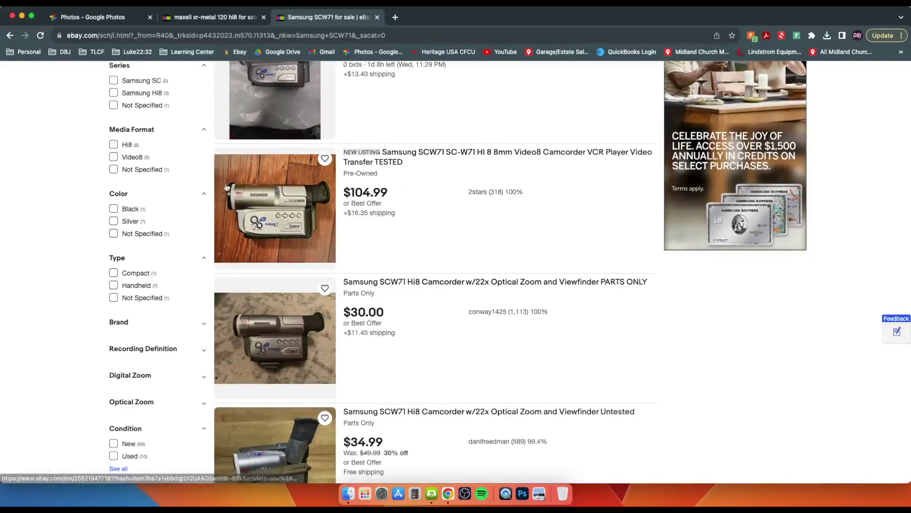
- Switch to Google Photos and select the Five Nights at Freddy's Night of Frights game's full front photo and its front close-up
left_click(119, 14)
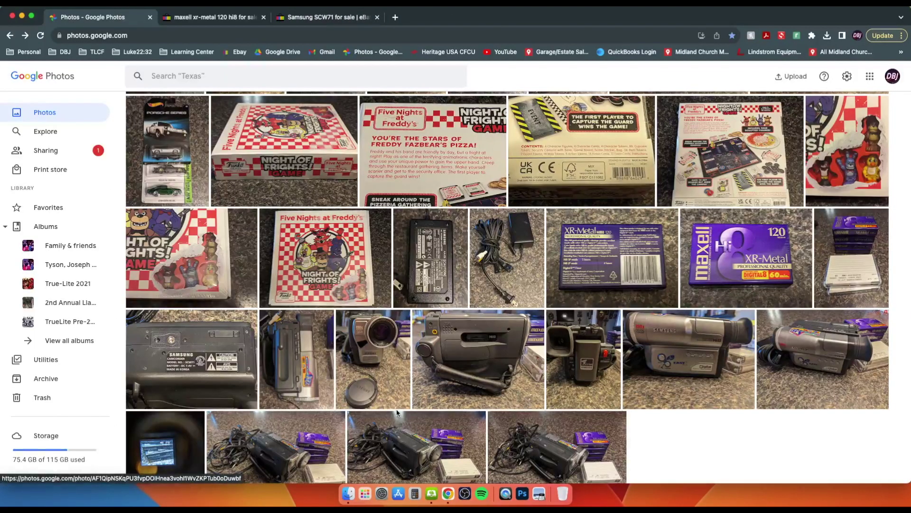
scroll(396, 408, "up", 1)
scroll(397, 412, "up", 1)
mouse_move(269, 260)
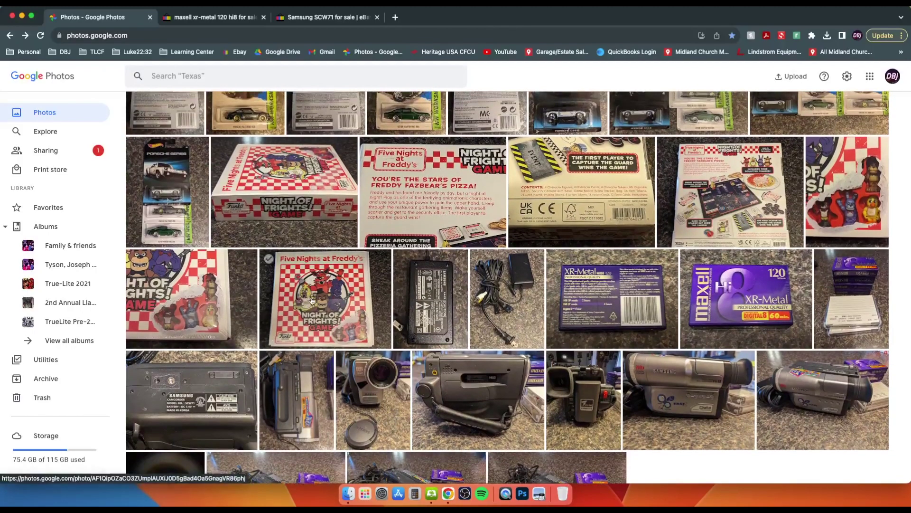
left_click(269, 261)
left_click(135, 258)
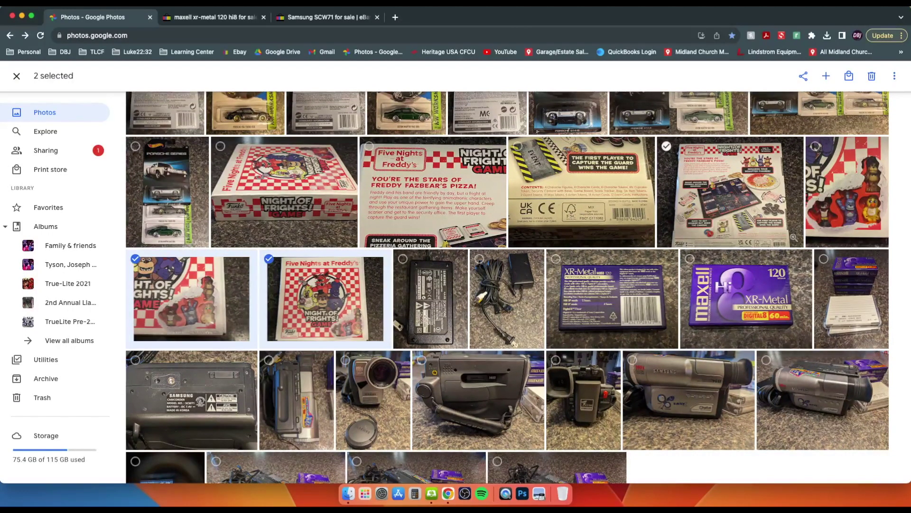